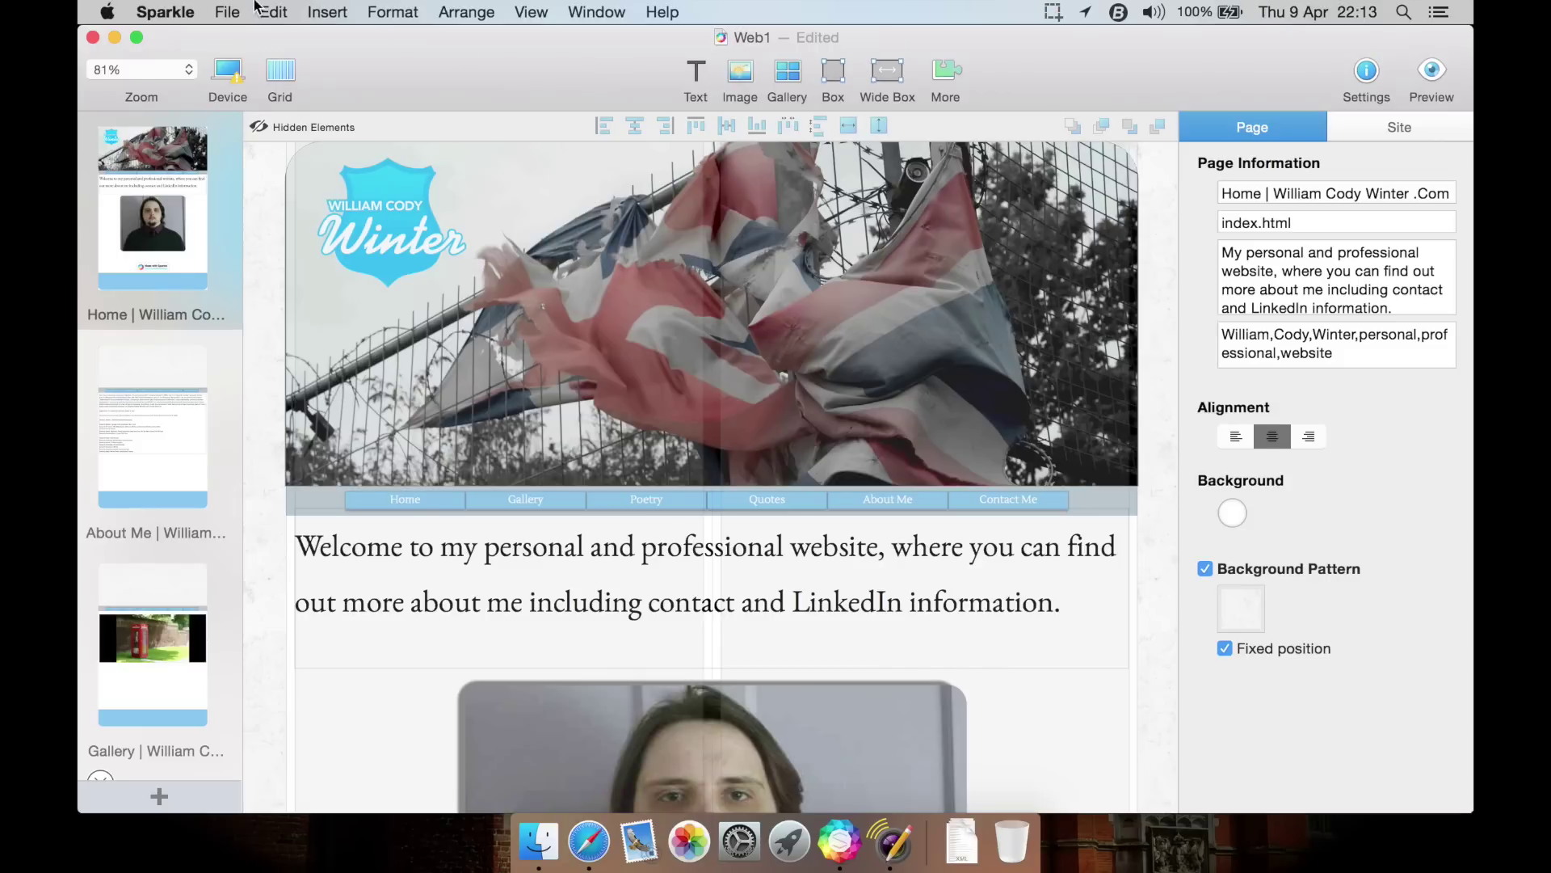
Zoom the canvas back out to fit the whole page width.
{"action": "left_click", "coordinate": [166, 69]}
{"action": "scroll", "coordinate": [152, 51], "scroll_direction": "up", "scroll_amount": 5}
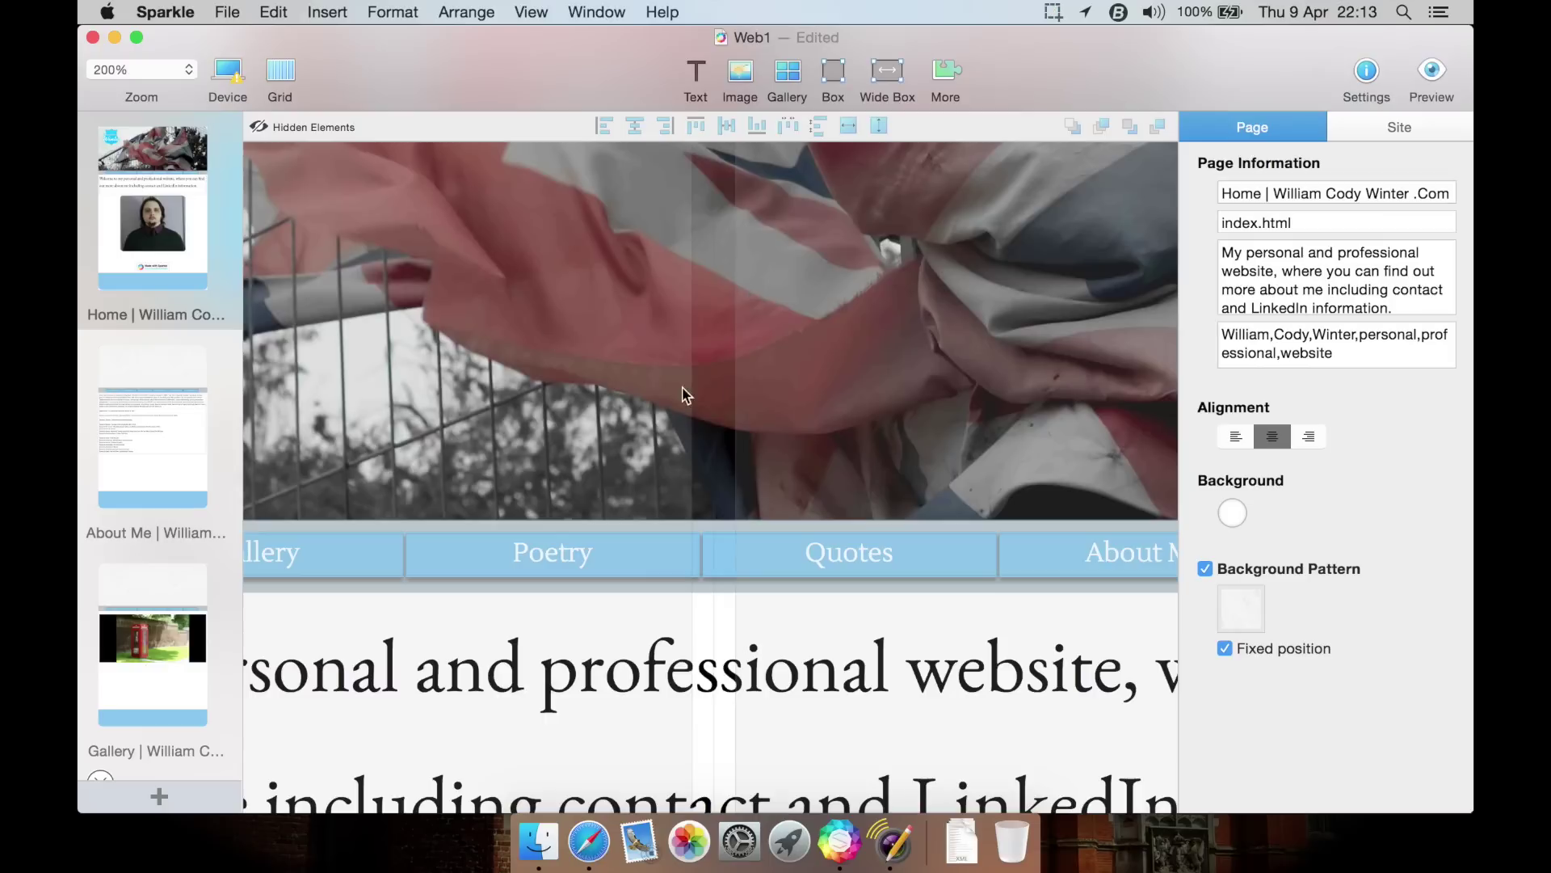
{"action": "left_click", "coordinate": [156, 71]}
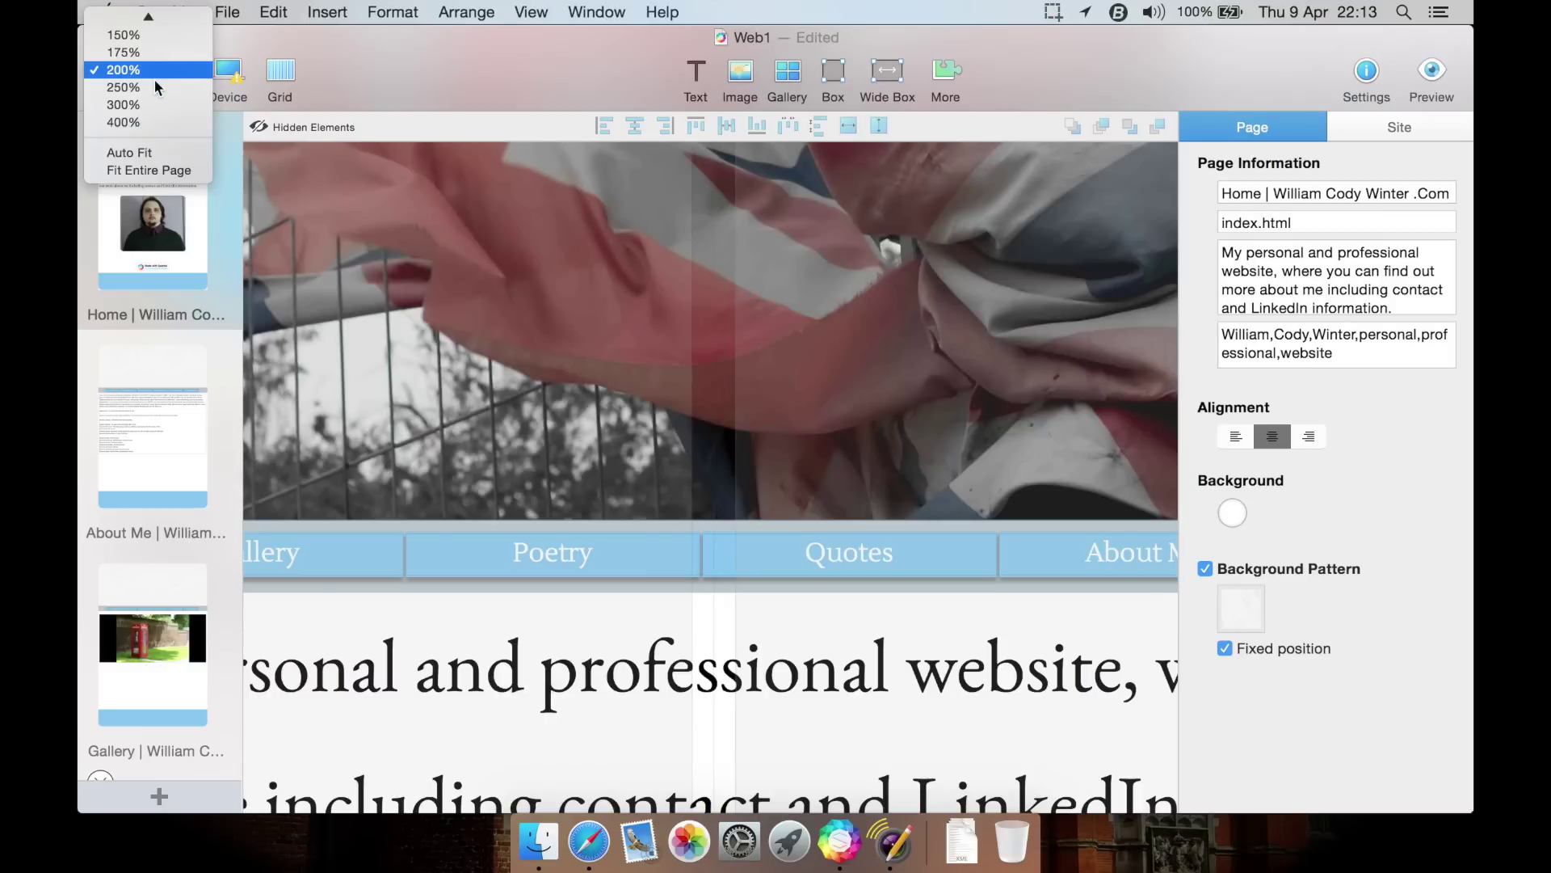
{"action": "left_click", "coordinate": [152, 153]}
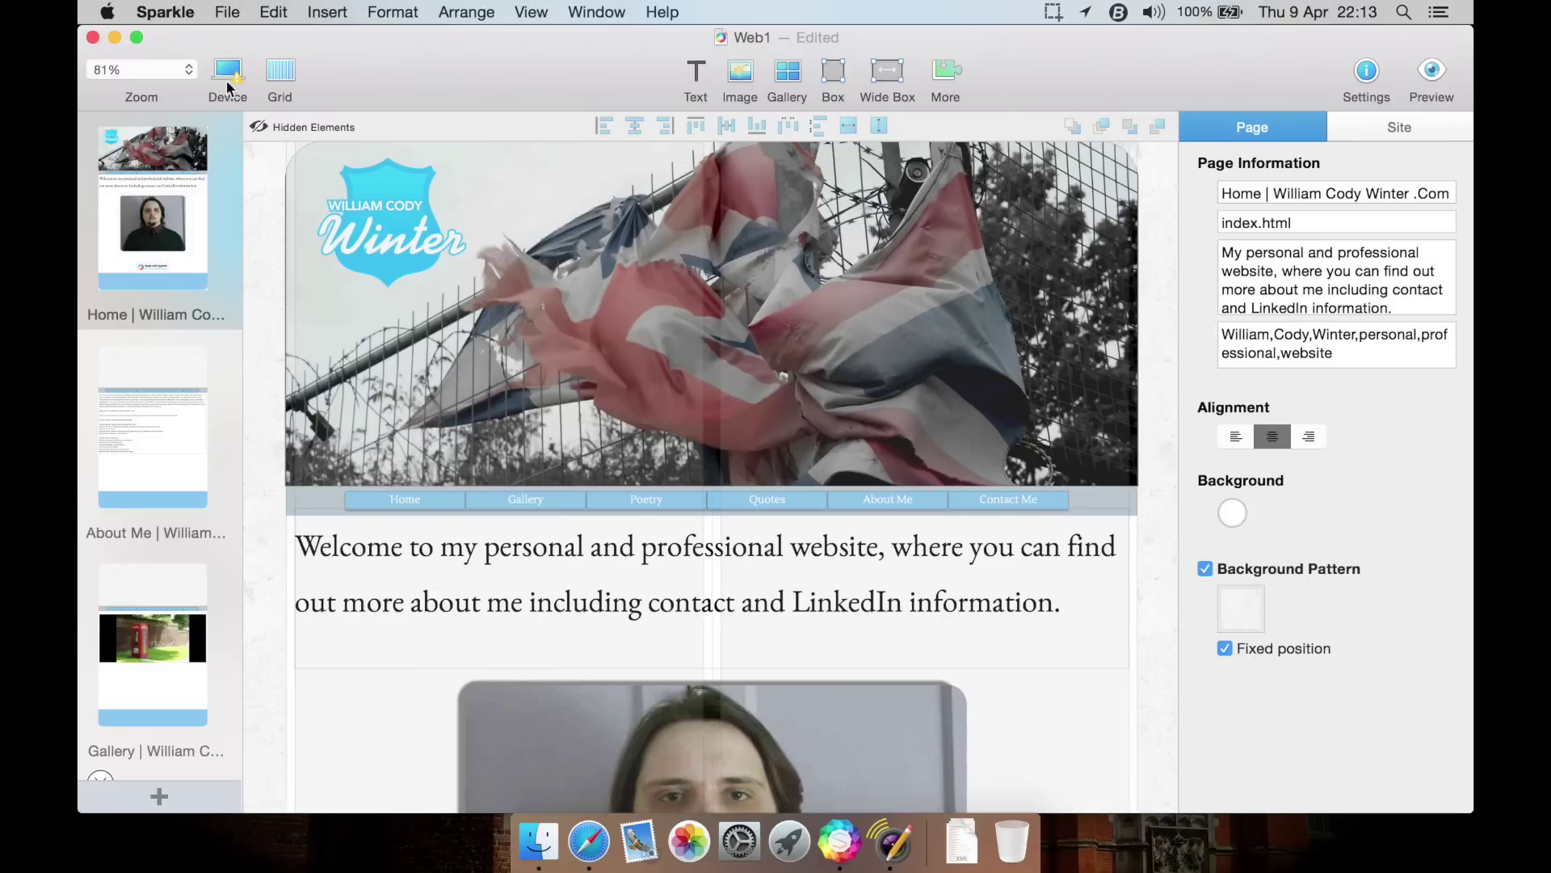
Glance at the layout grid settings and the list of addable elements, then close both.
{"action": "left_click", "coordinate": [293, 72]}
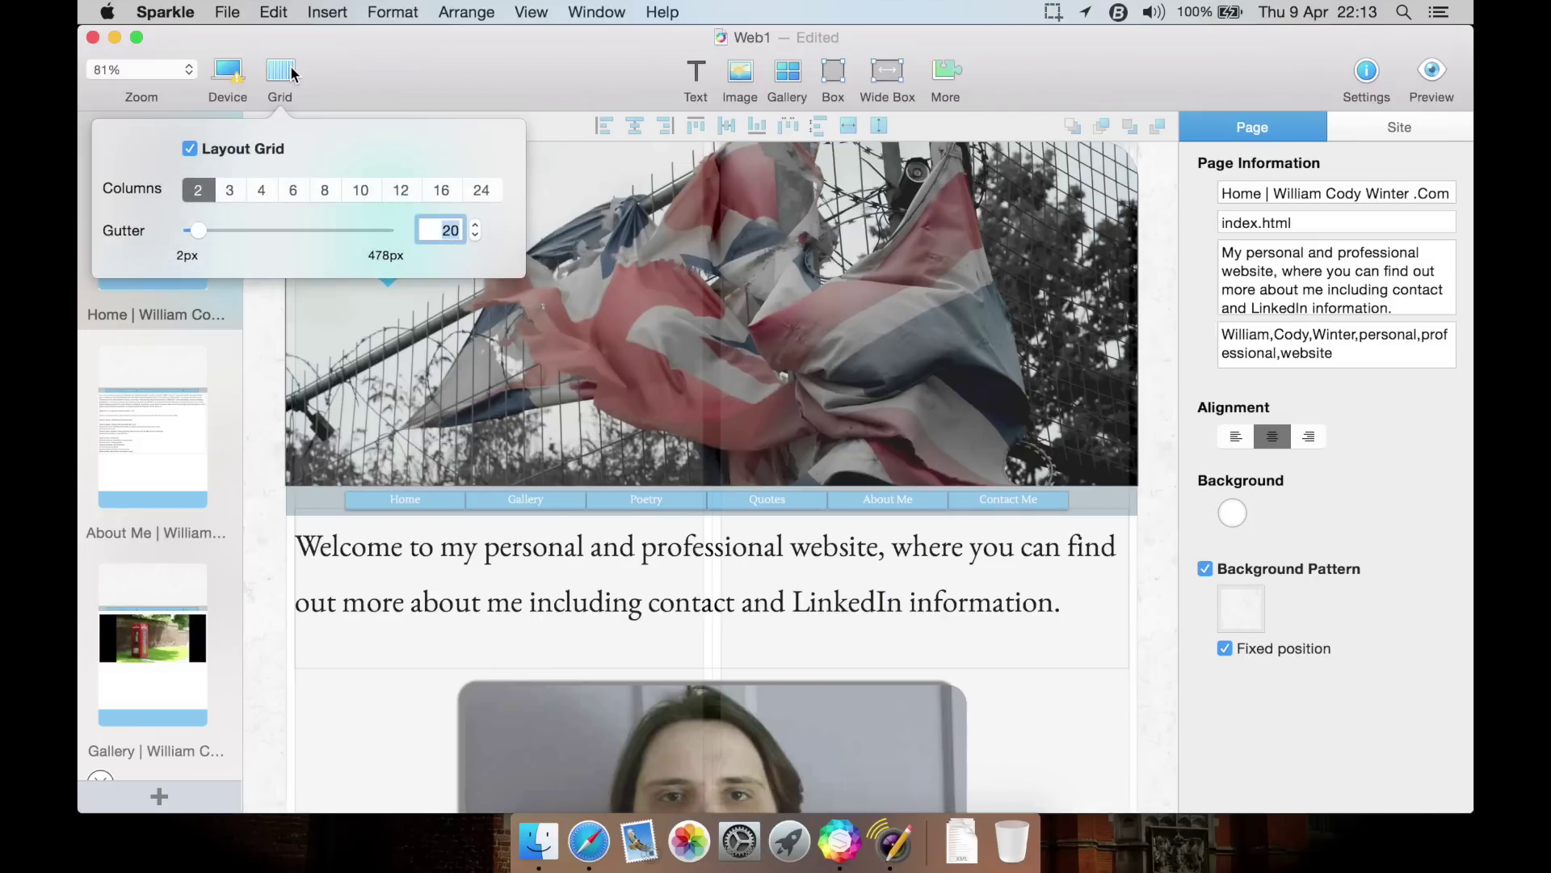
{"action": "left_click", "coordinate": [292, 73]}
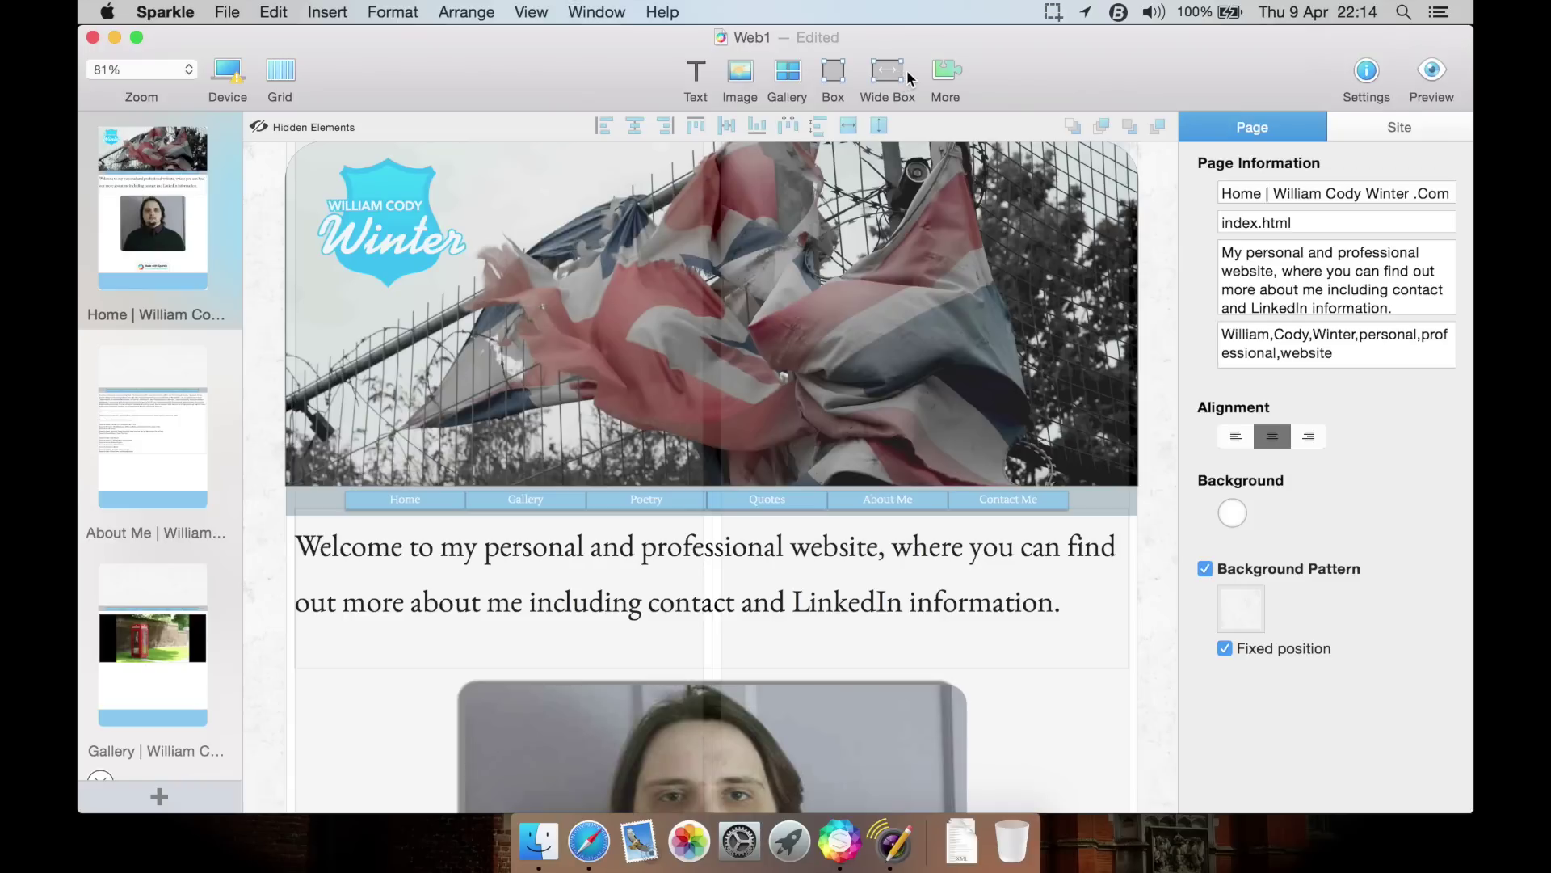
{"action": "left_click", "coordinate": [947, 70]}
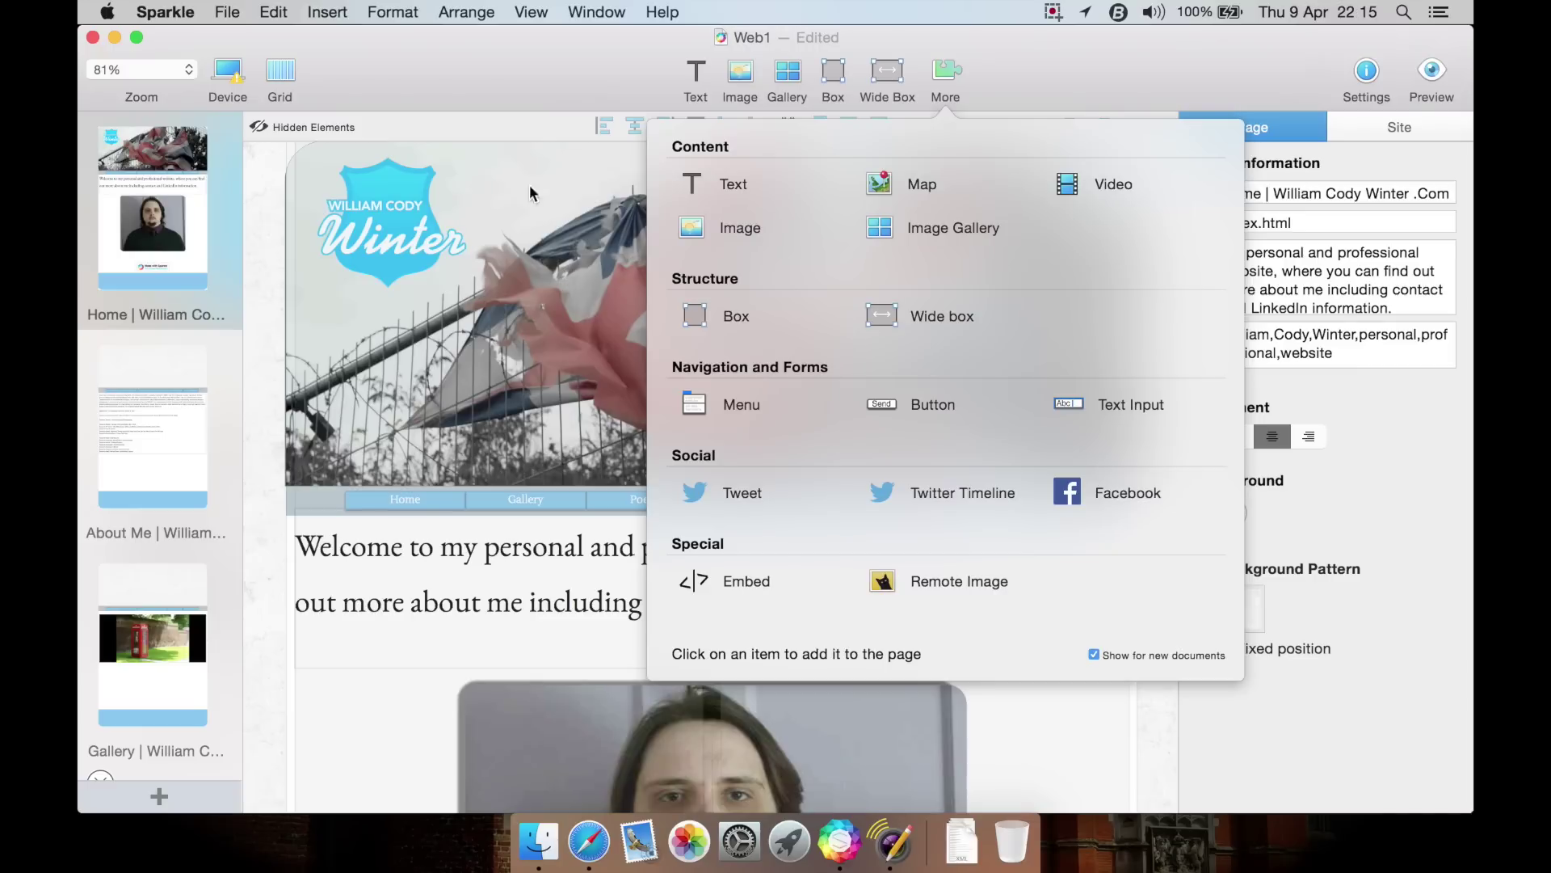
{"action": "left_click", "coordinate": [517, 80]}
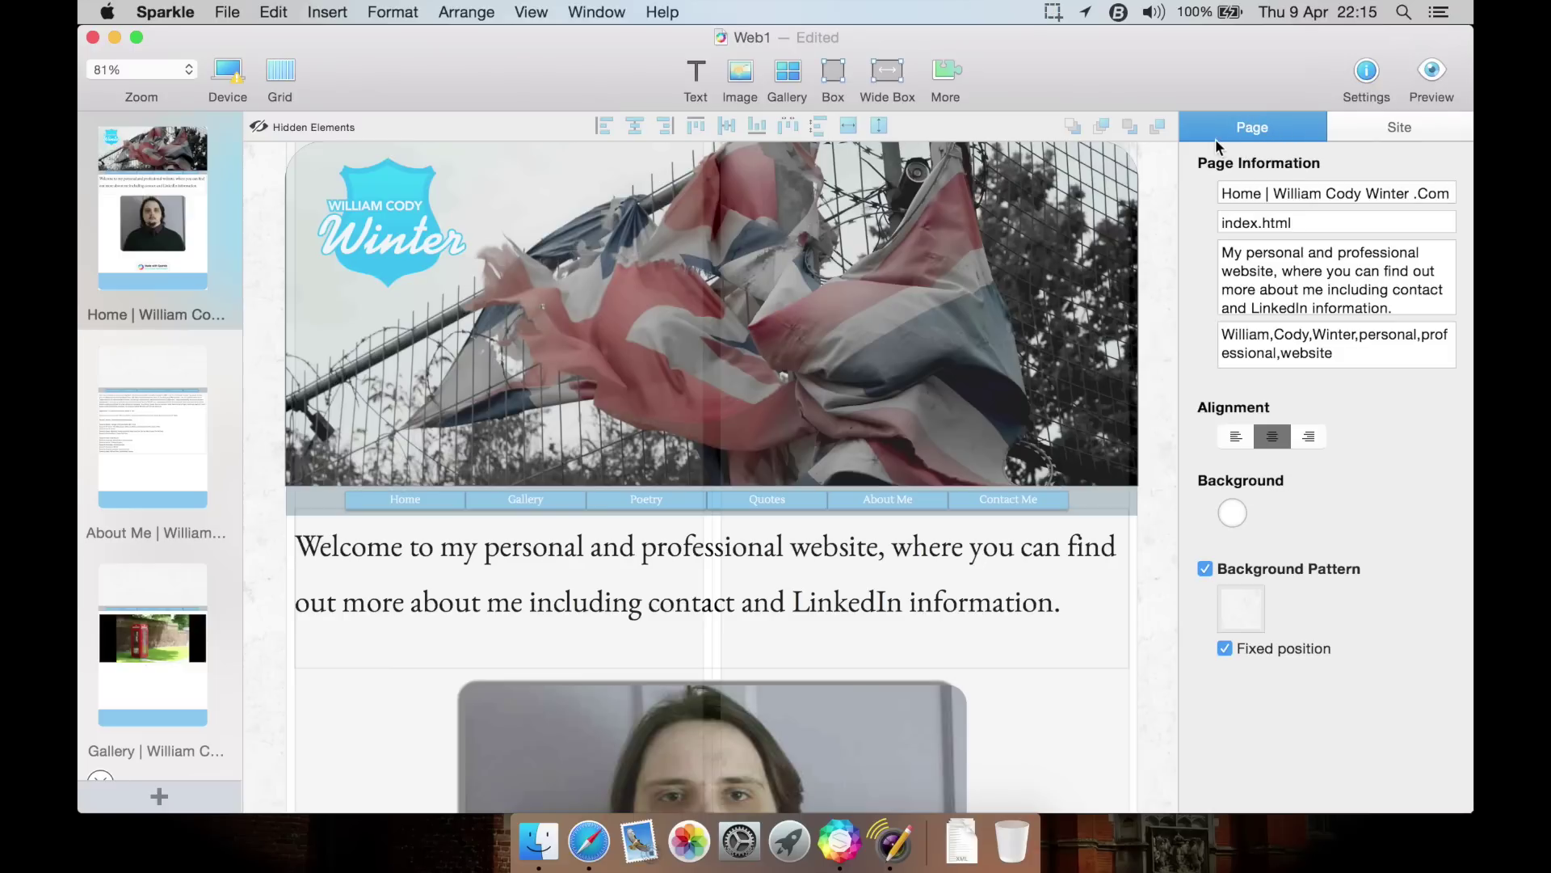
Review the page's index.html file name, description and keywords, then show the Site settings.
{"action": "left_click", "coordinate": [1309, 227]}
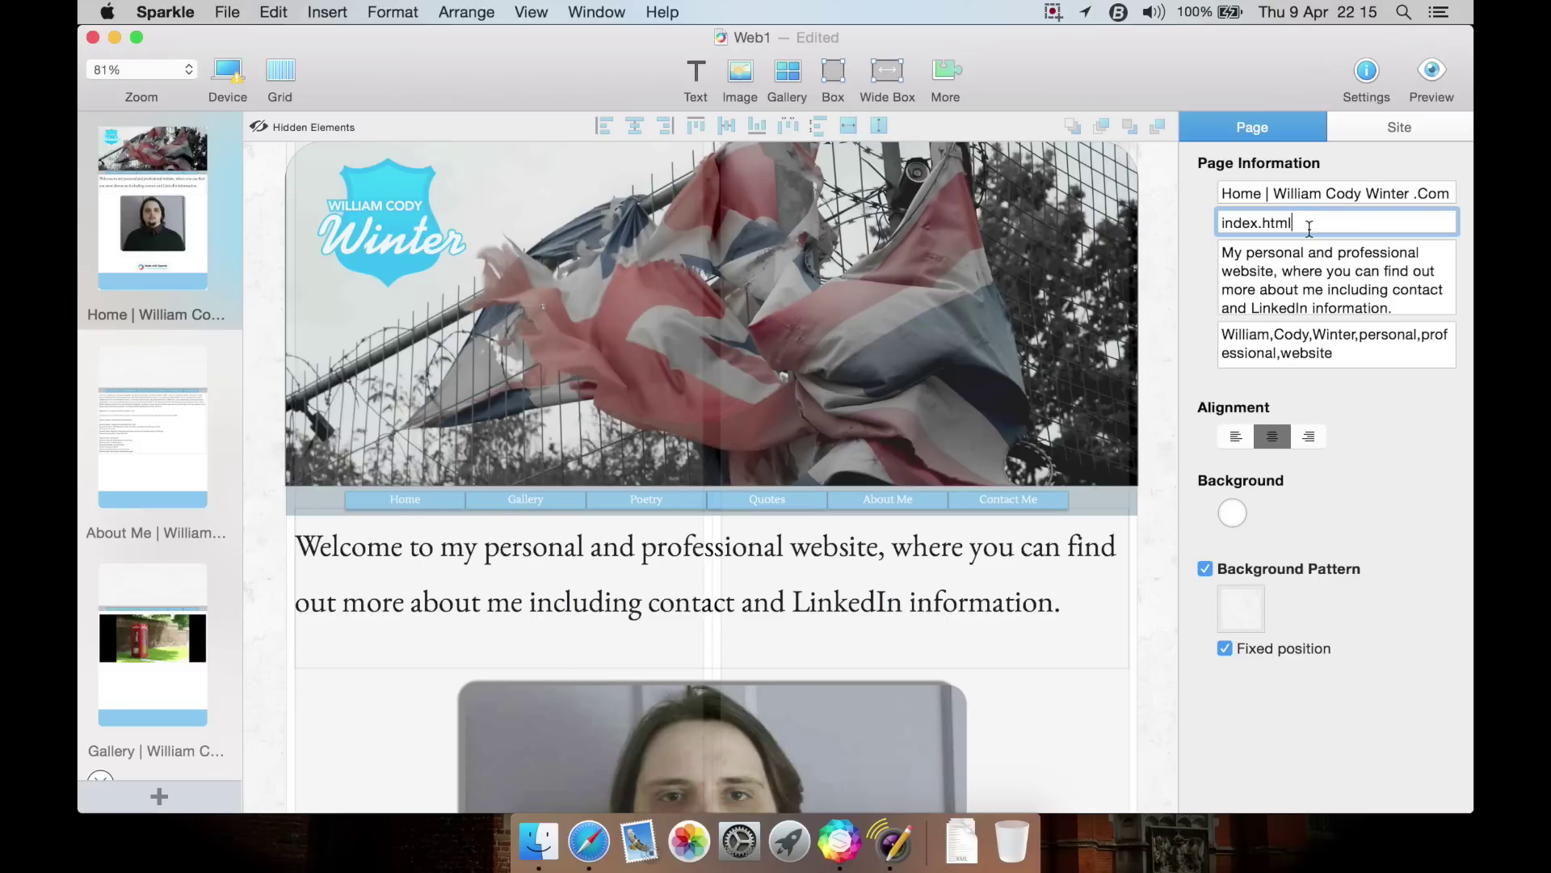
{"action": "left_click", "coordinate": [1312, 273]}
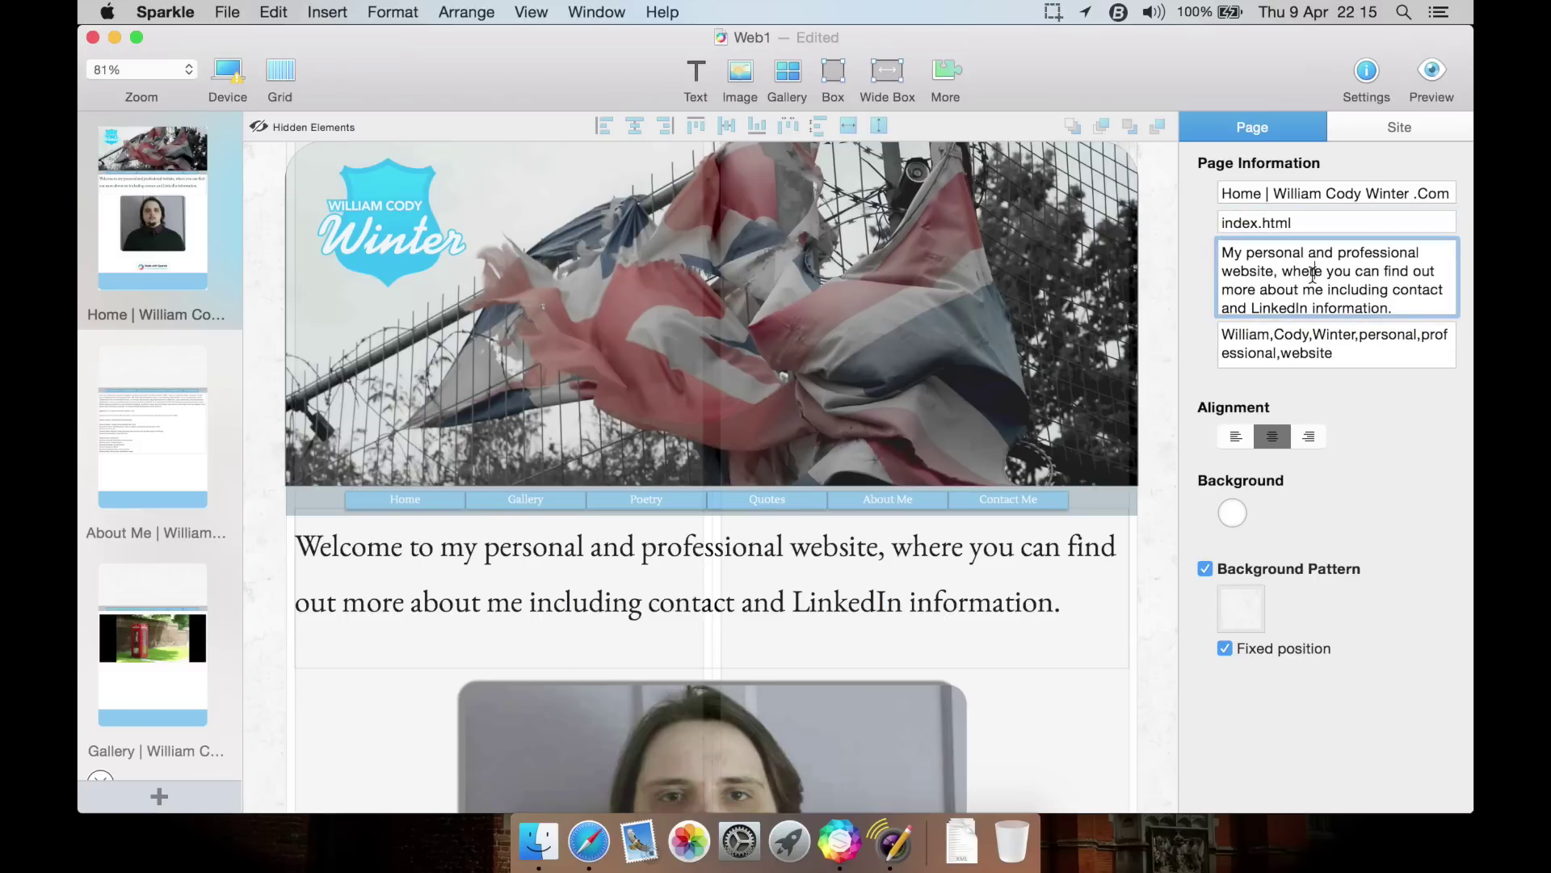
{"action": "left_click", "coordinate": [1326, 349]}
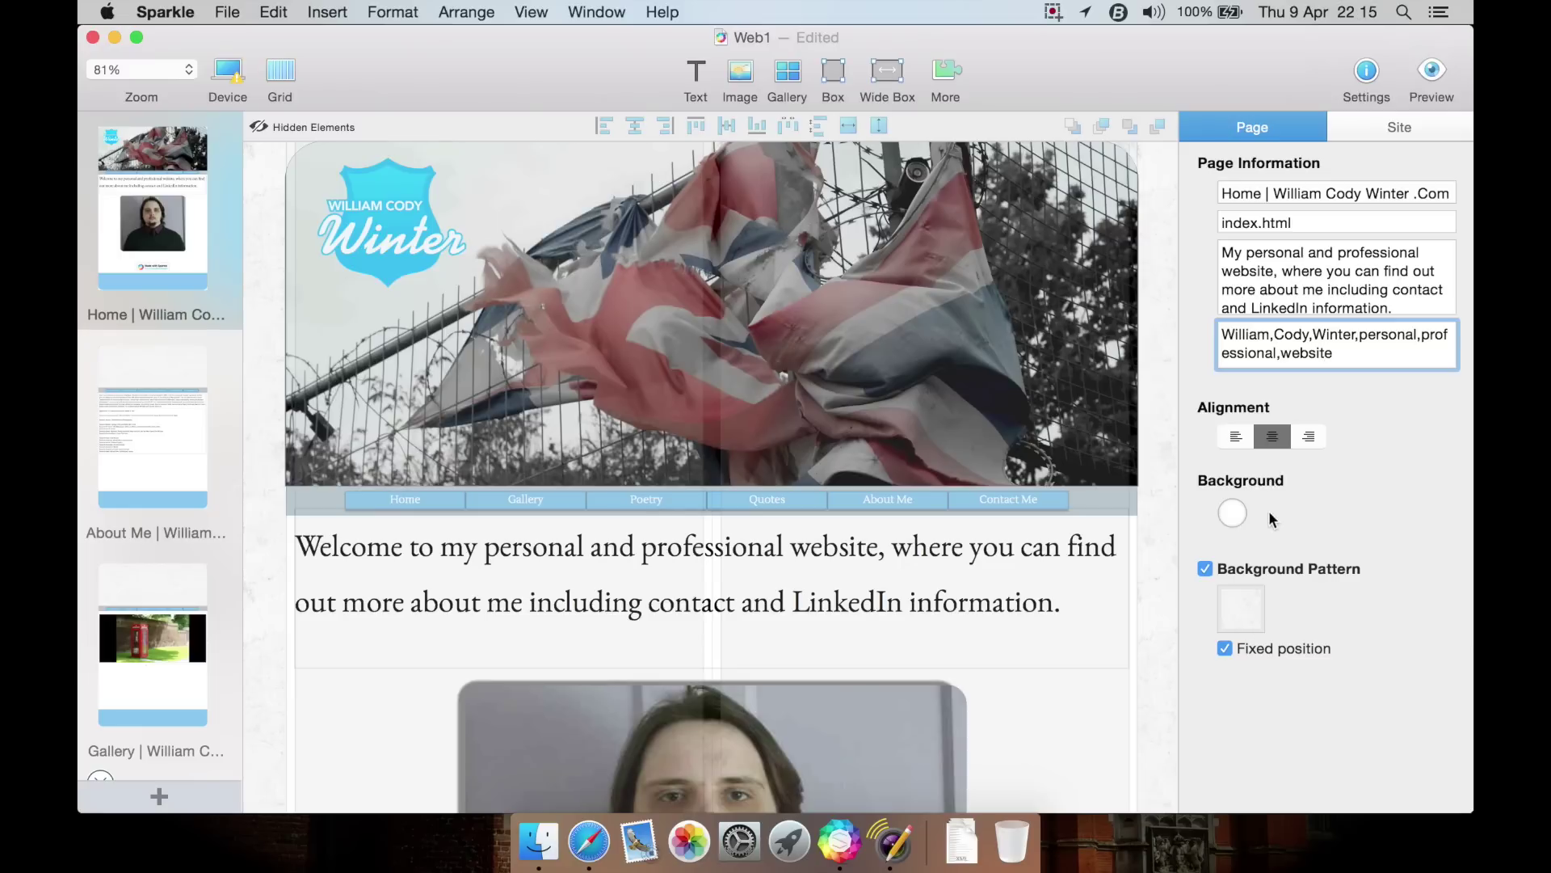
{"action": "left_click", "coordinate": [1355, 112]}
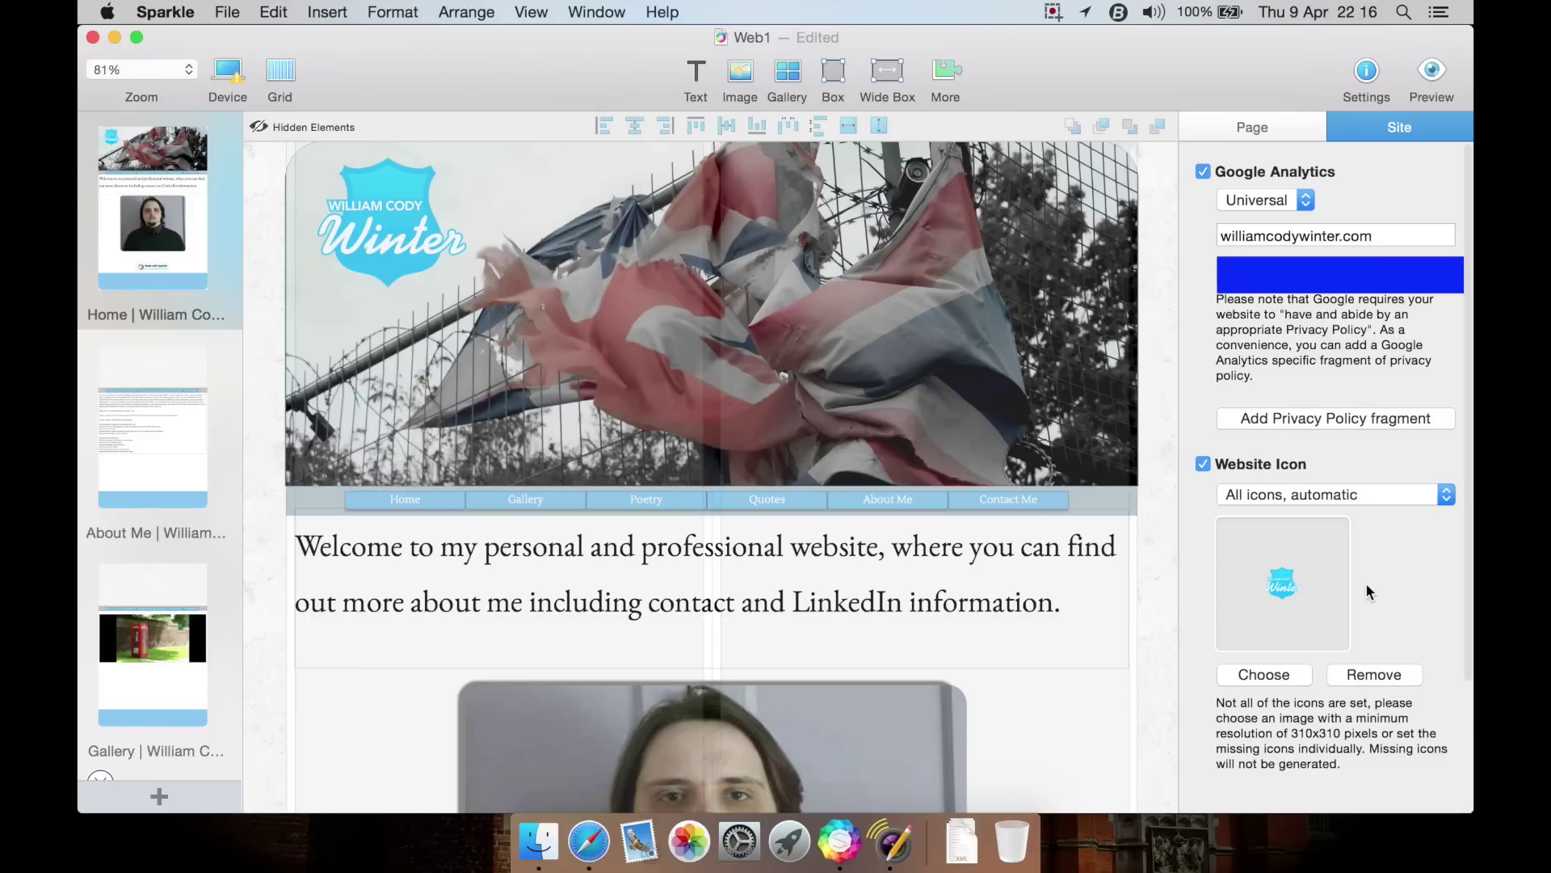
Scroll the Site settings down to Image Generation and back, then return to the Page settings.
{"action": "scroll", "coordinate": [1365, 583], "scroll_direction": "down", "scroll_amount": 4}
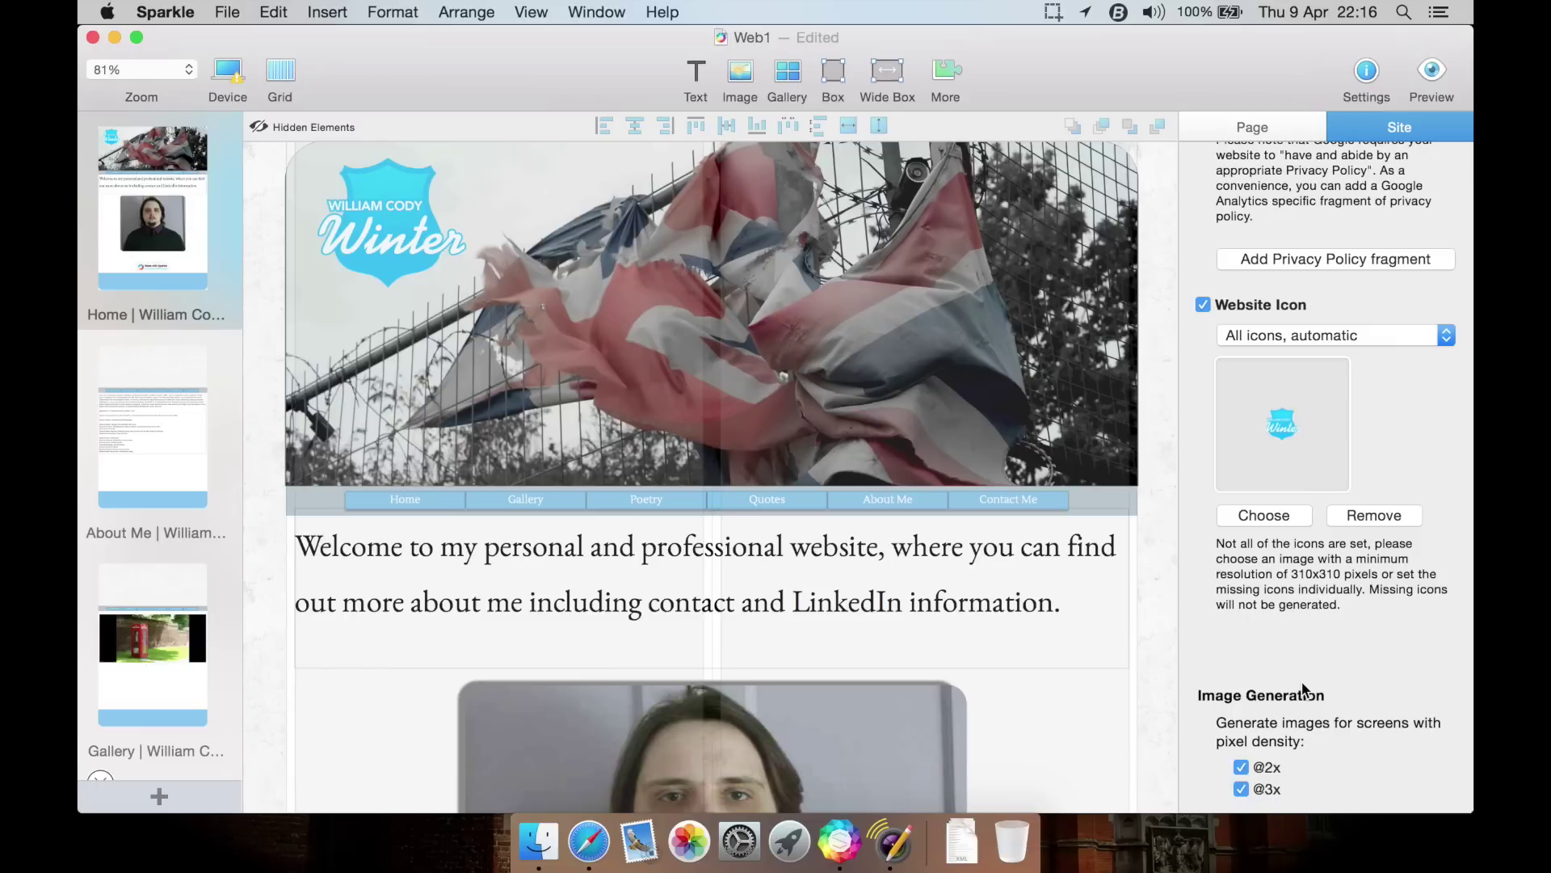
{"action": "scroll", "coordinate": [1301, 685], "scroll_direction": "up", "scroll_amount": 4}
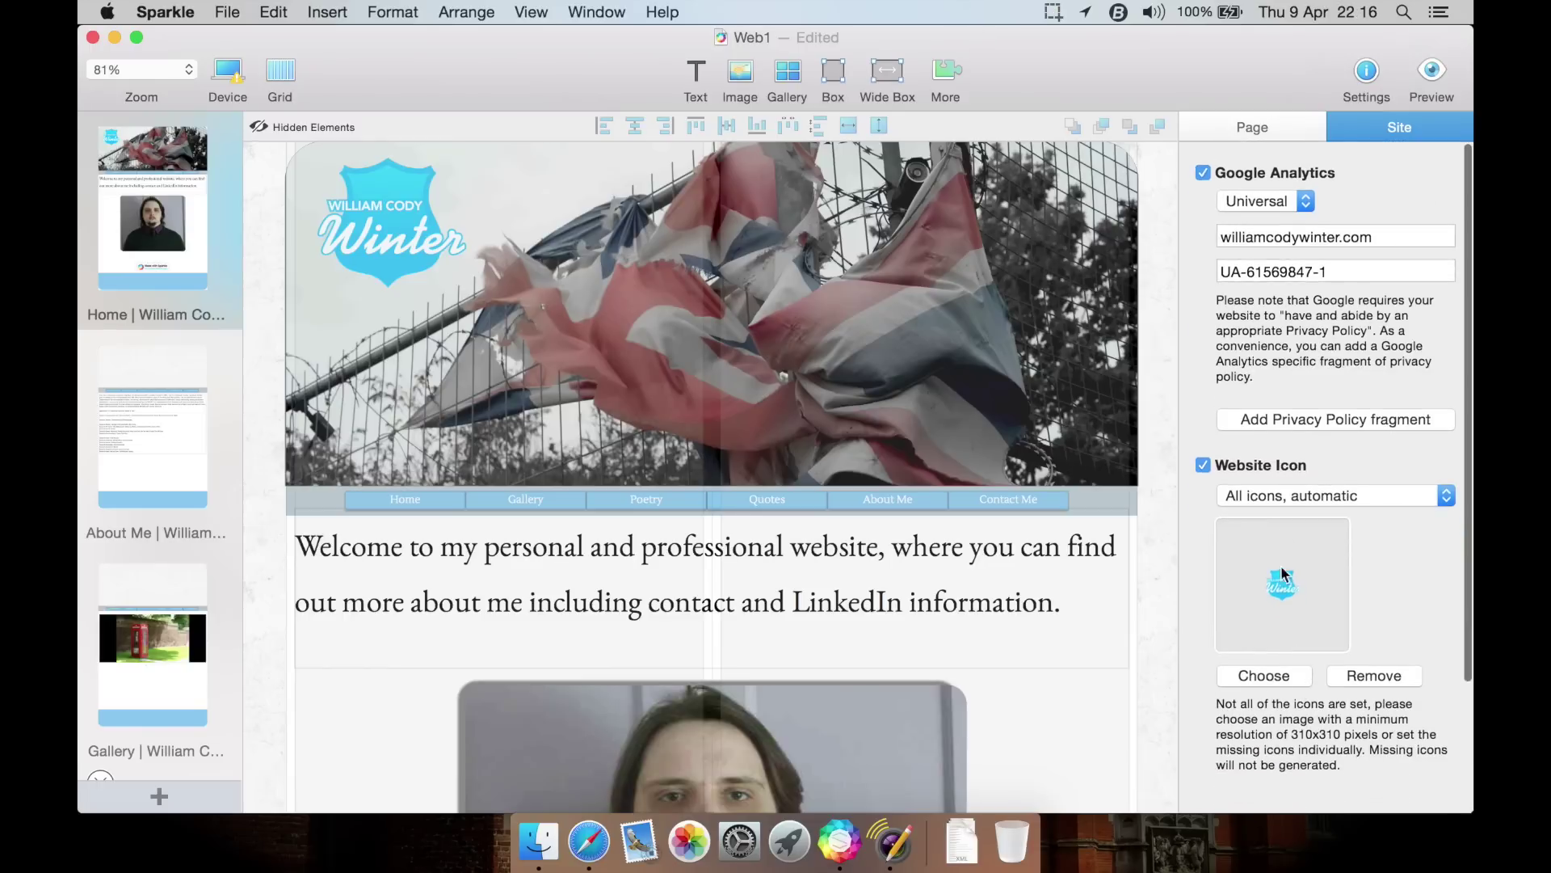
{"action": "left_click", "coordinate": [1218, 132]}
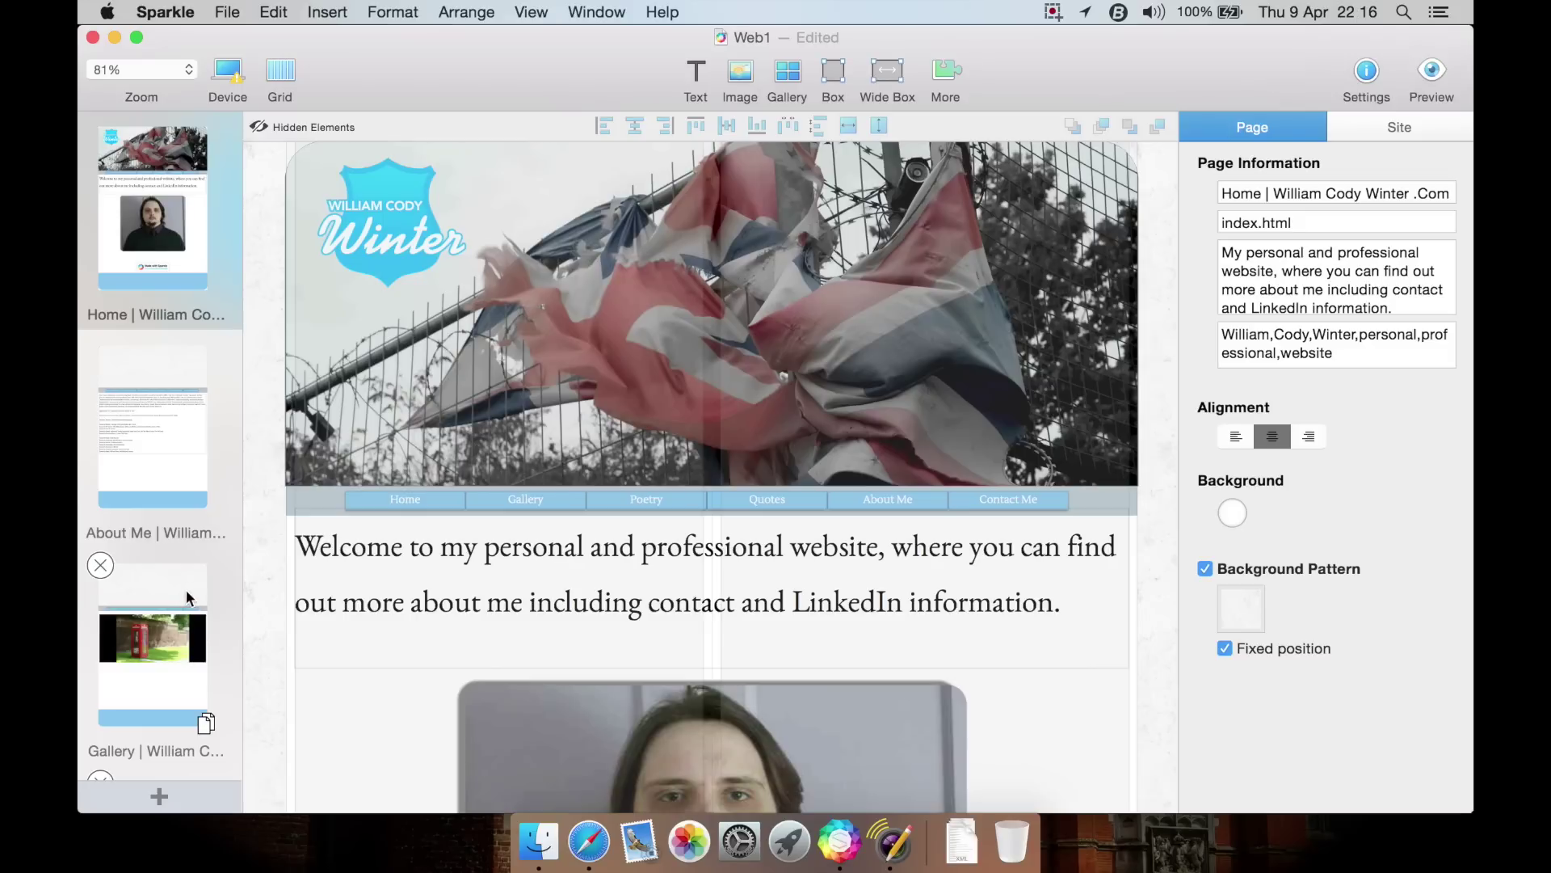
{"action": "left_click", "coordinate": [162, 809]}
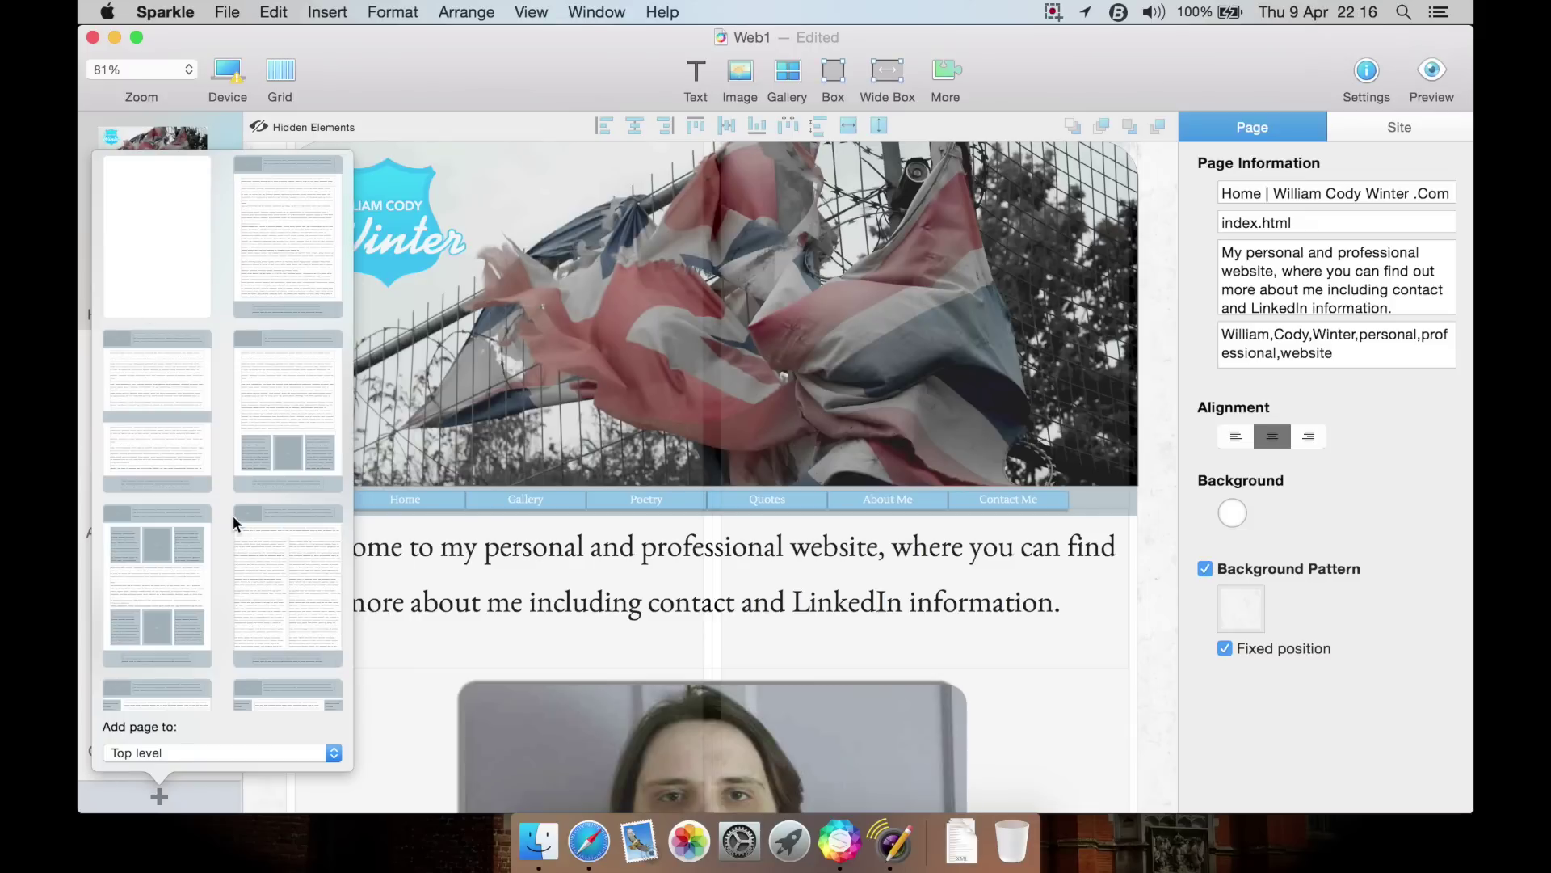
{"action": "scroll", "coordinate": [233, 515], "scroll_direction": "down", "scroll_amount": 3}
{"action": "scroll", "coordinate": [232, 516], "scroll_direction": "up", "scroll_amount": 3}
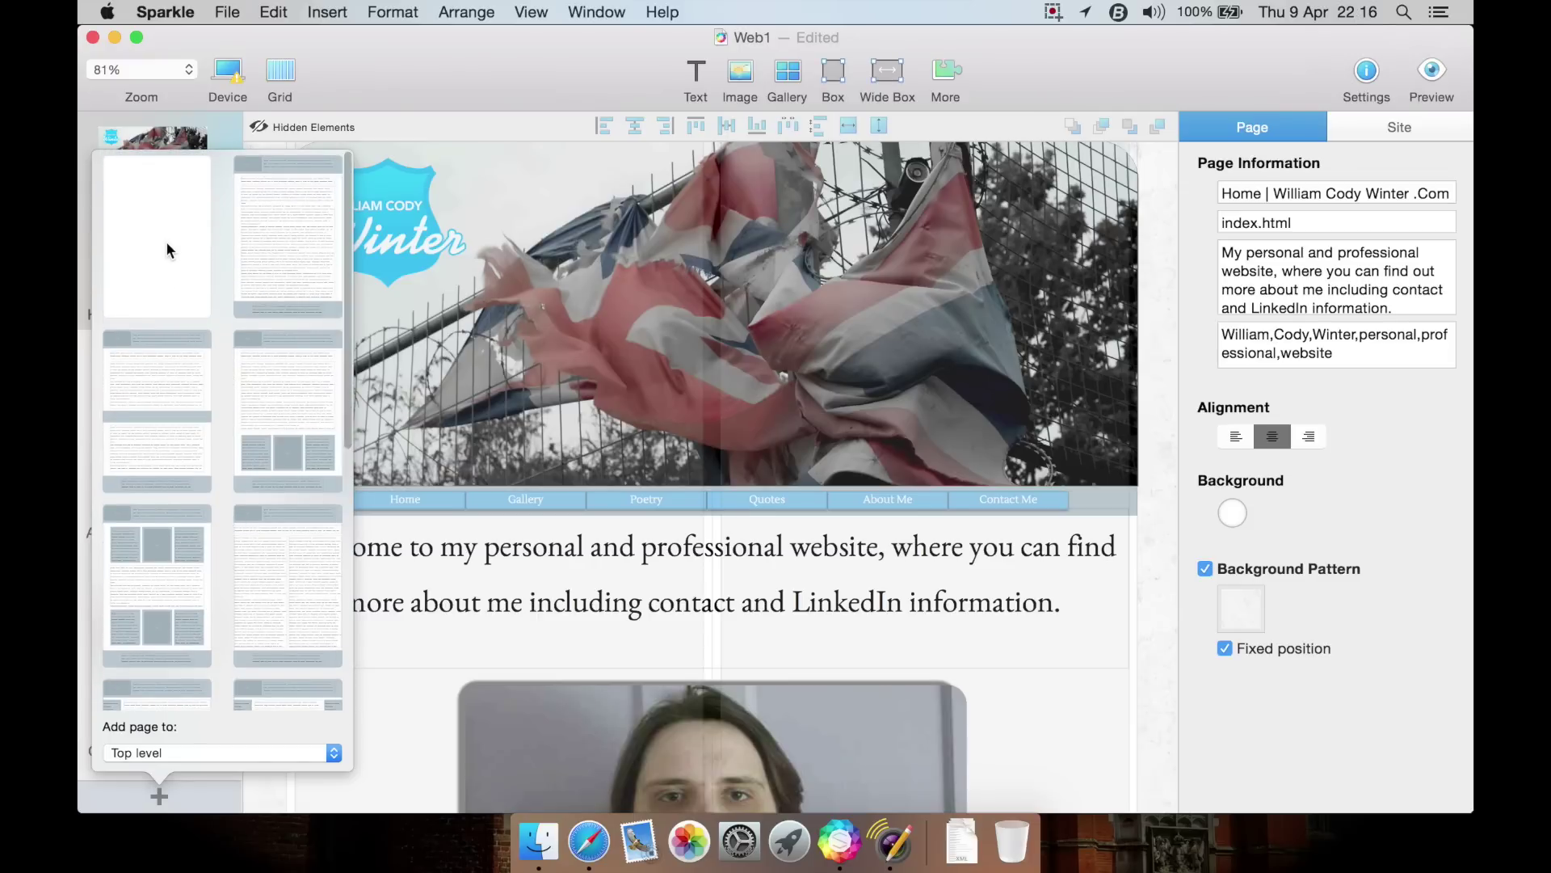
{"action": "left_click", "coordinate": [168, 791]}
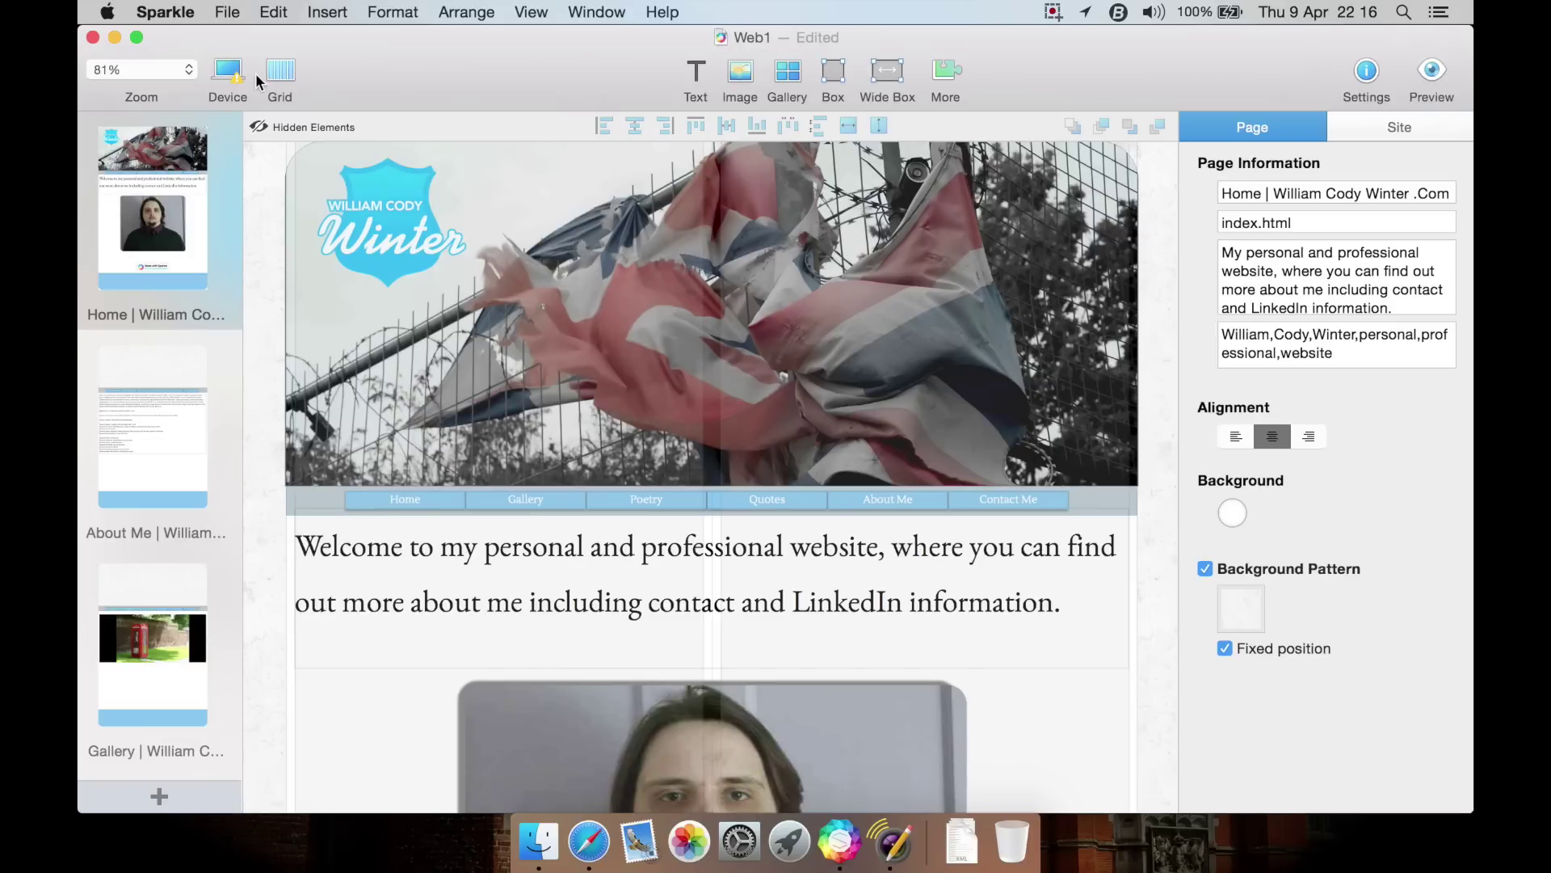
{"action": "left_click", "coordinate": [230, 80]}
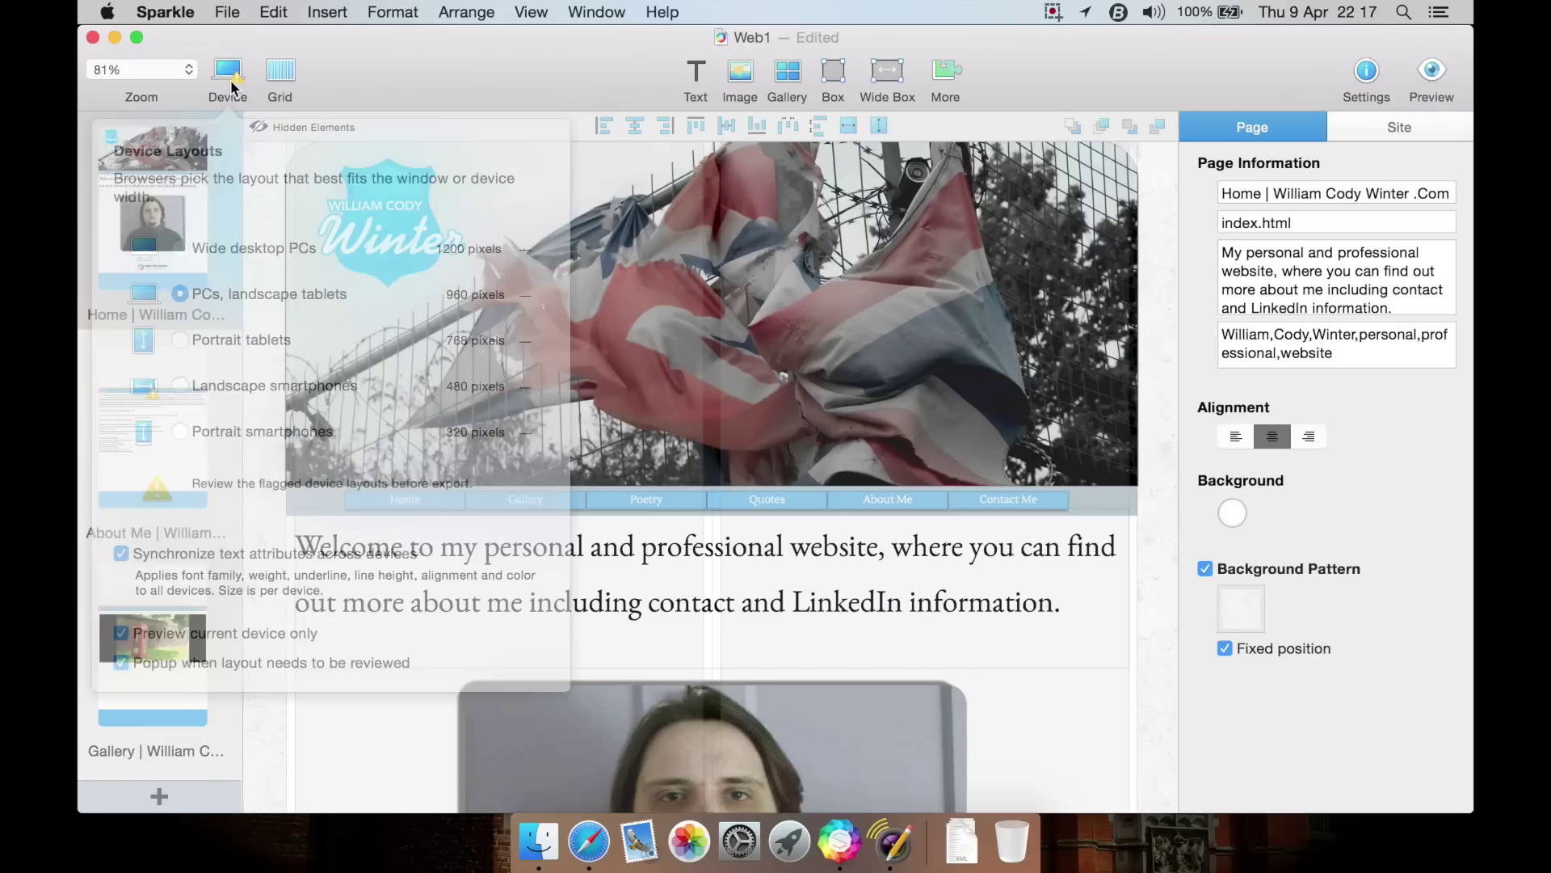
{"action": "left_click", "coordinate": [230, 80]}
{"action": "left_click", "coordinate": [230, 80]}
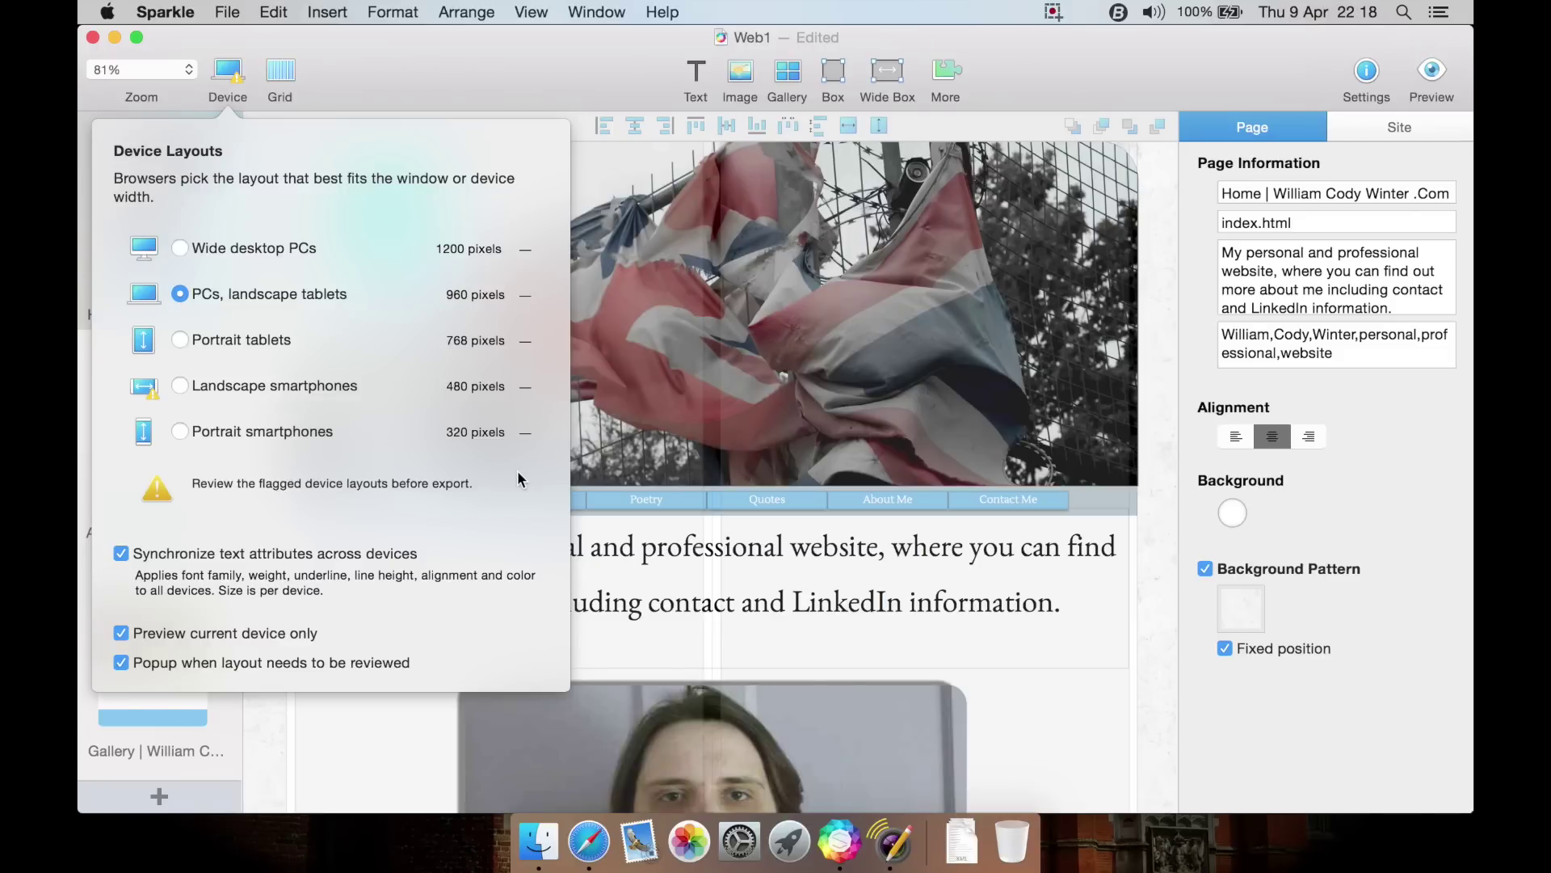
{"action": "left_click", "coordinate": [488, 65]}
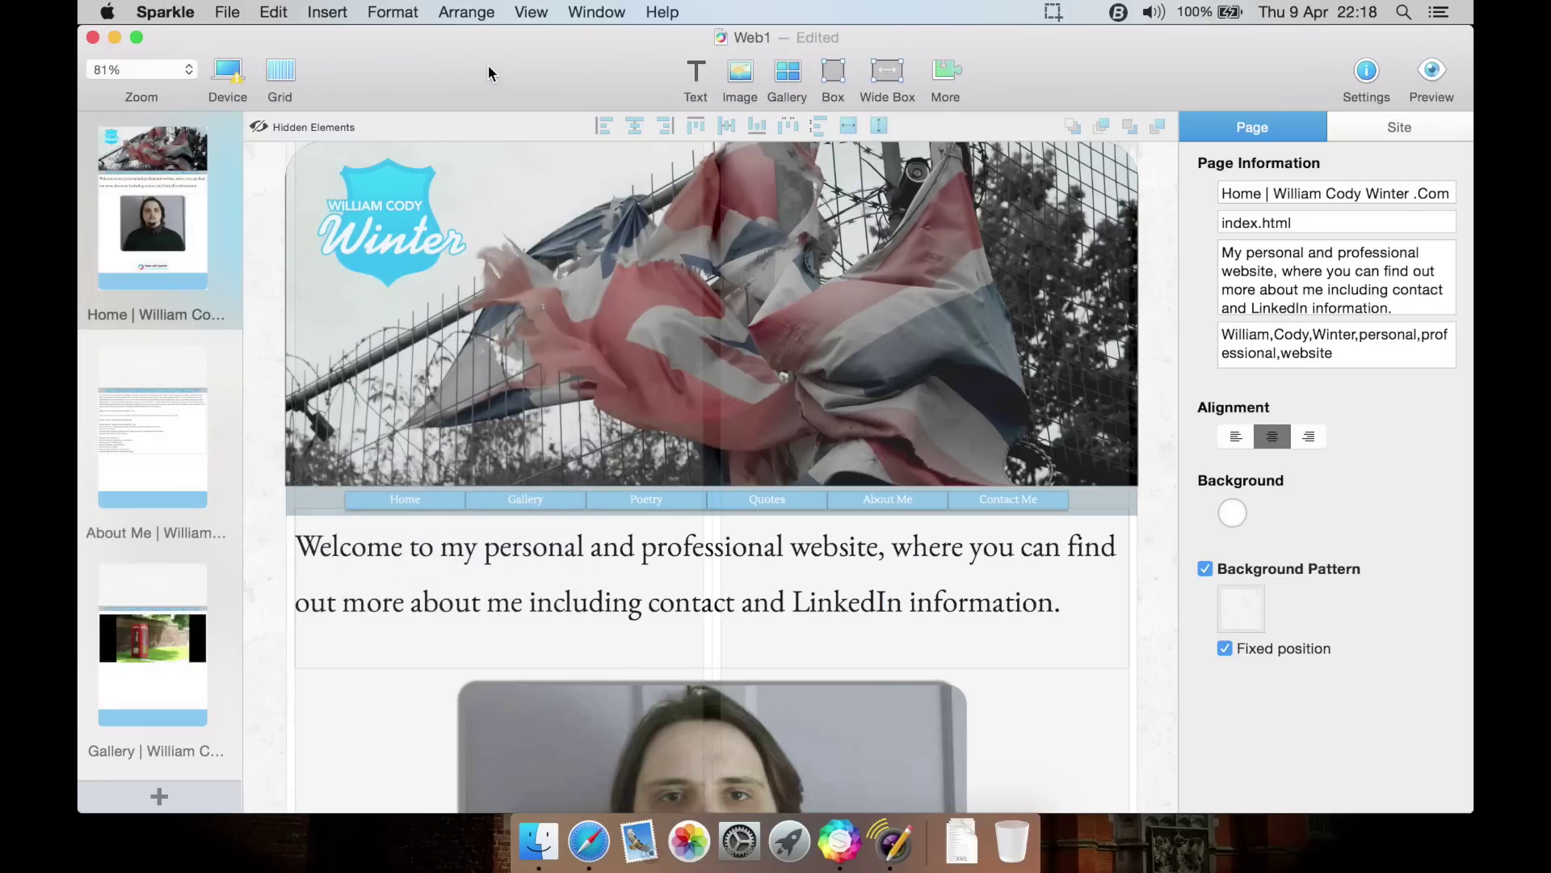
Check the live preview options, then select the William Cody Winter logo image.
{"action": "left_click", "coordinate": [1438, 76]}
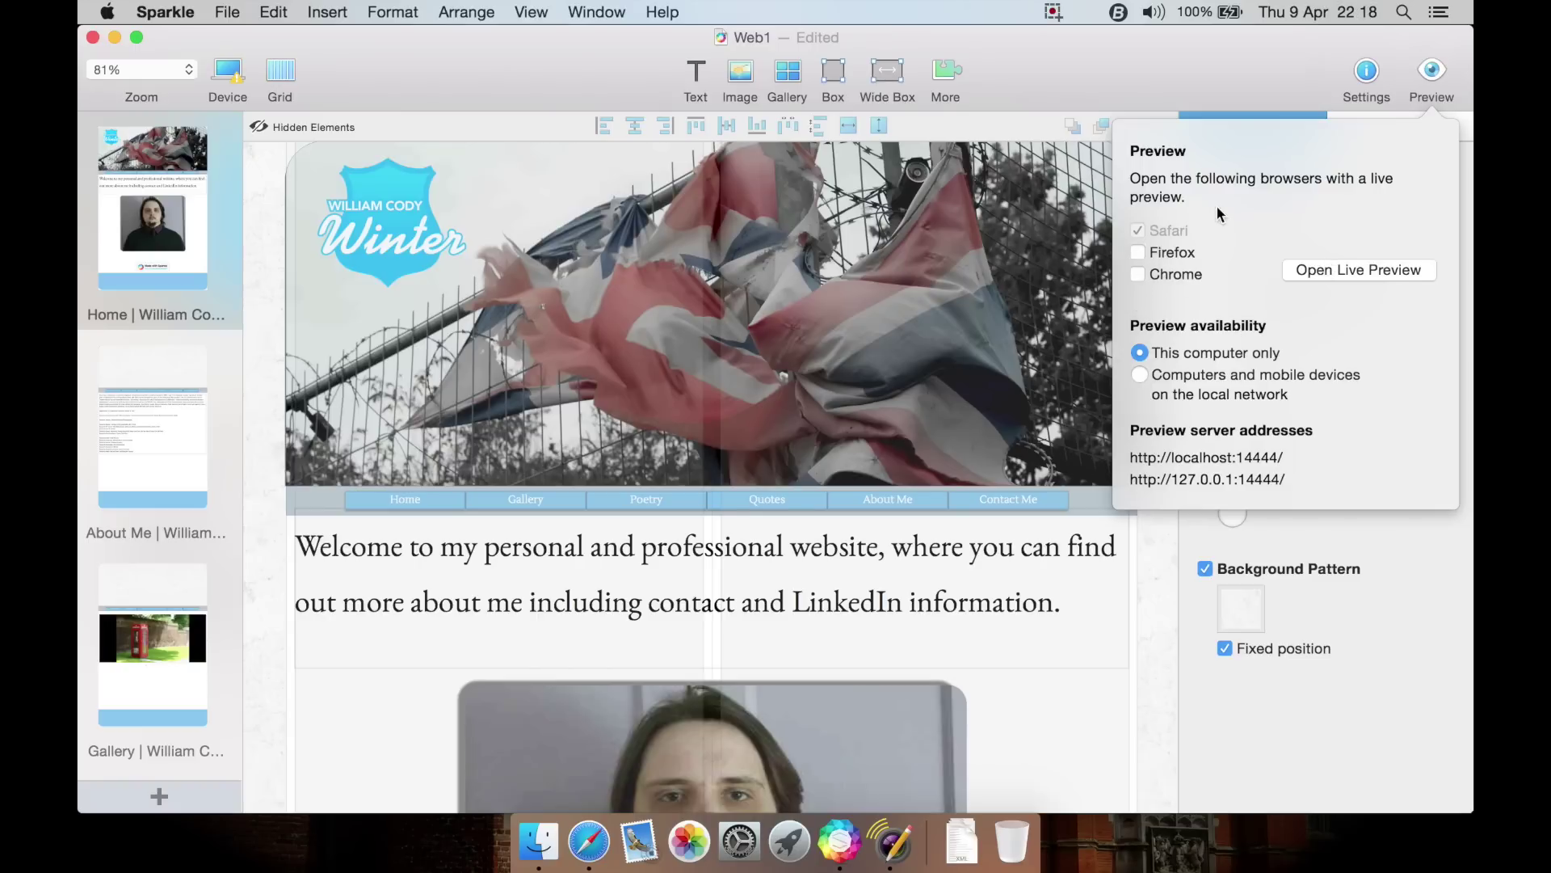
{"action": "left_click", "coordinate": [1088, 44]}
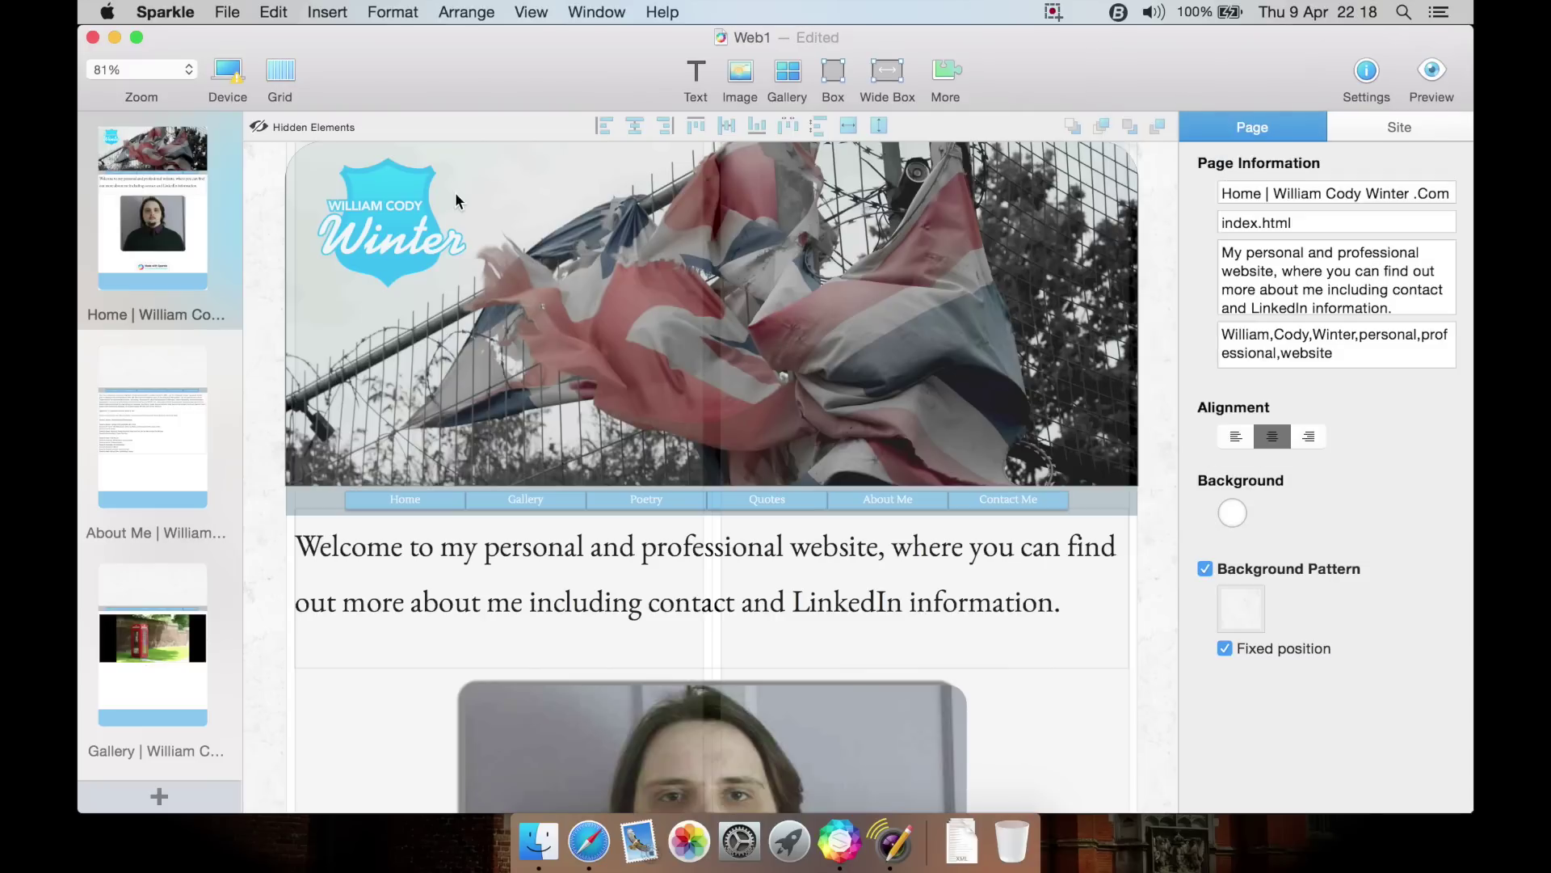
{"action": "left_click", "coordinate": [400, 202]}
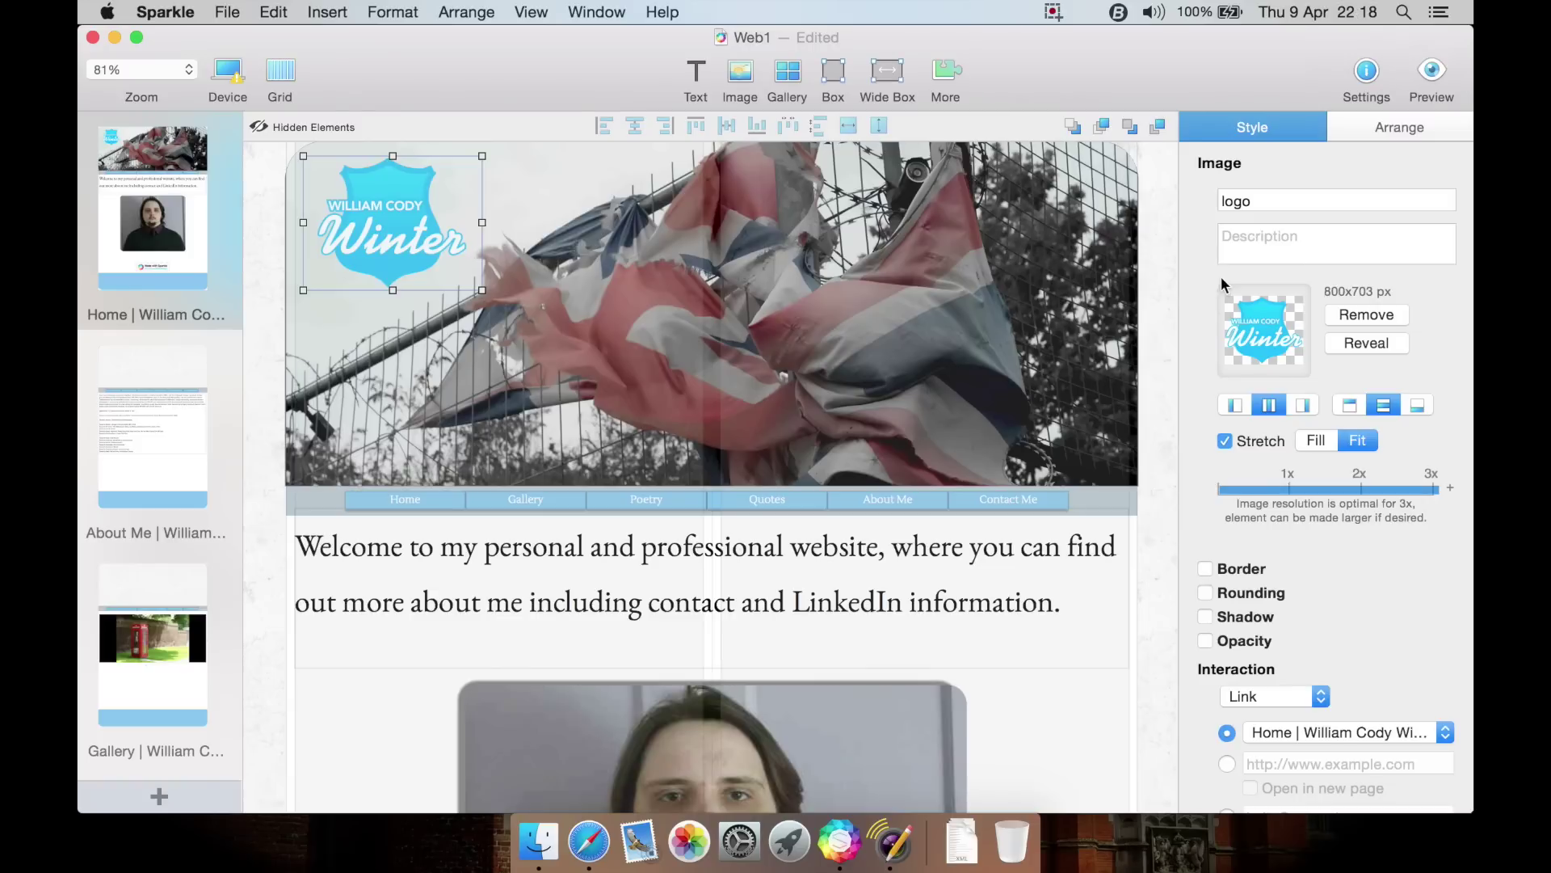
{"action": "left_click", "coordinate": [1299, 198]}
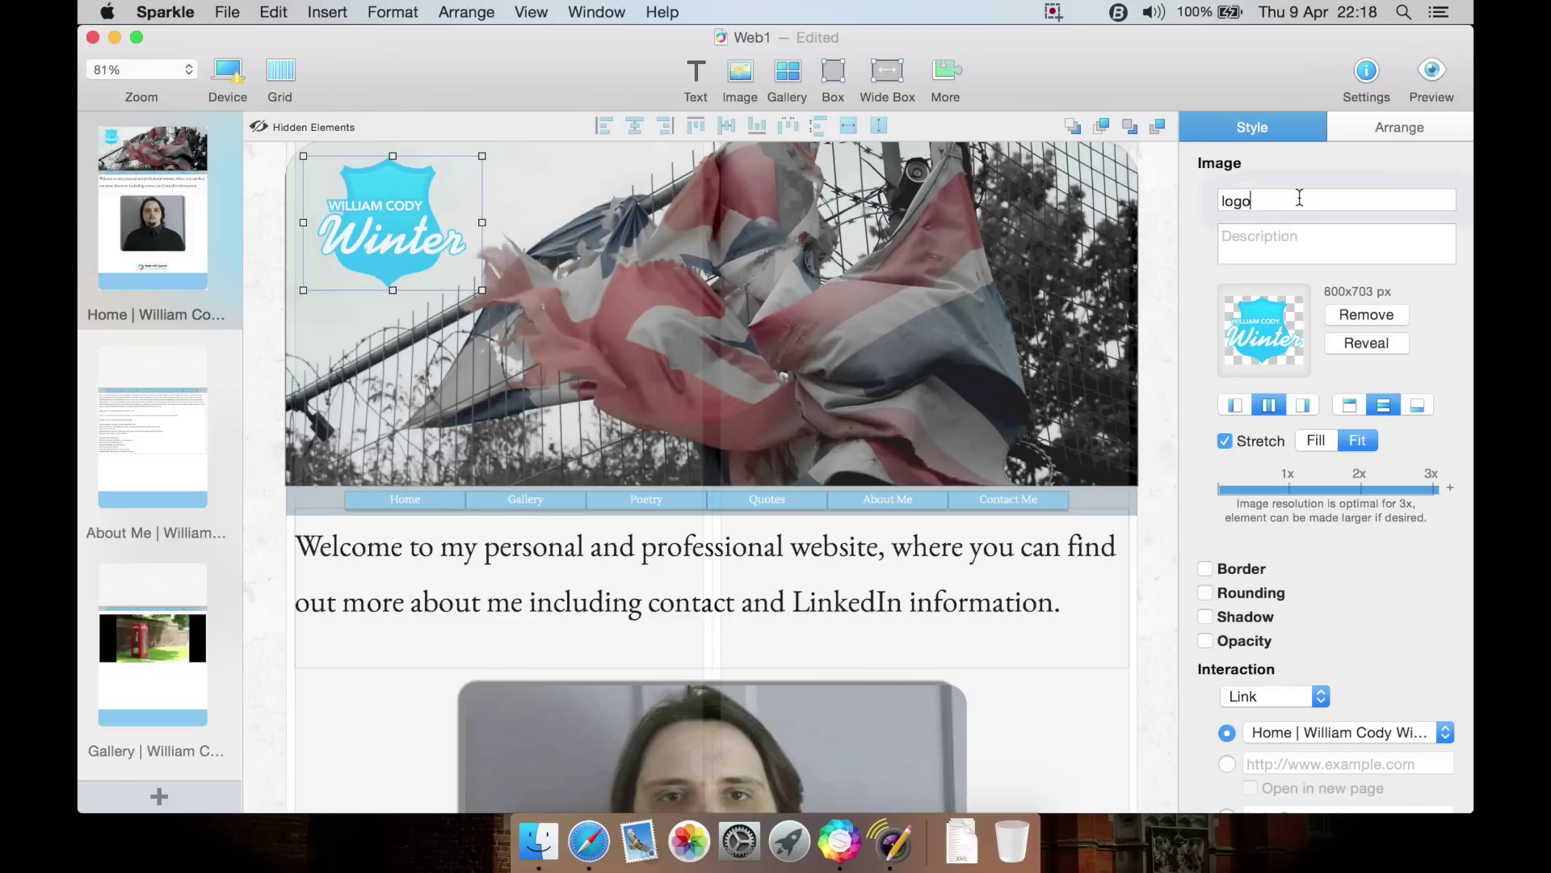
{"action": "left_click", "coordinate": [1272, 236]}
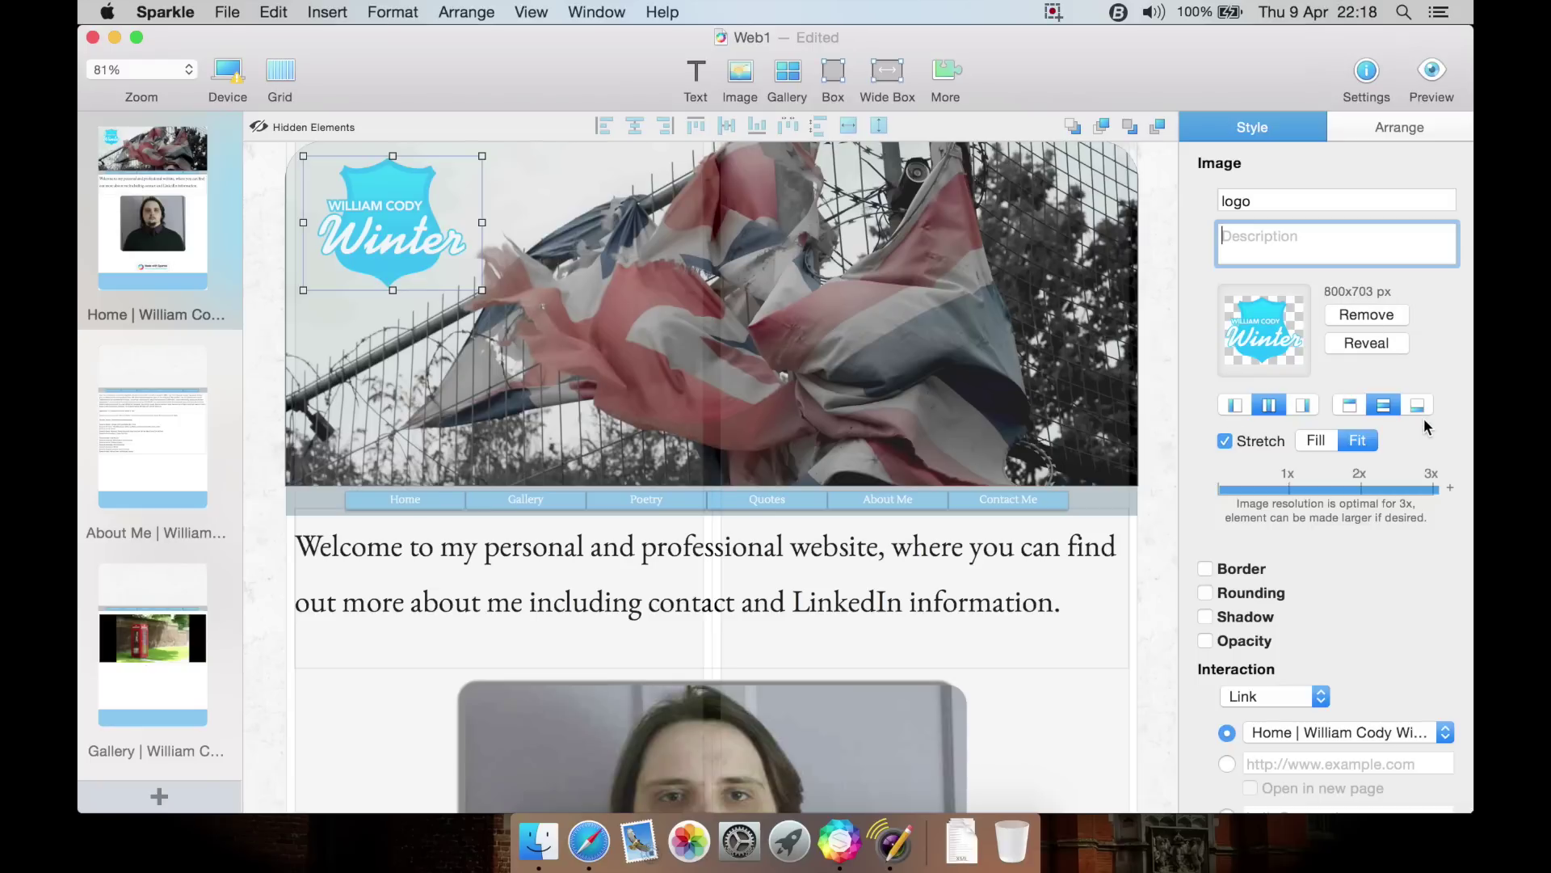
{"action": "left_click", "coordinate": [1234, 440]}
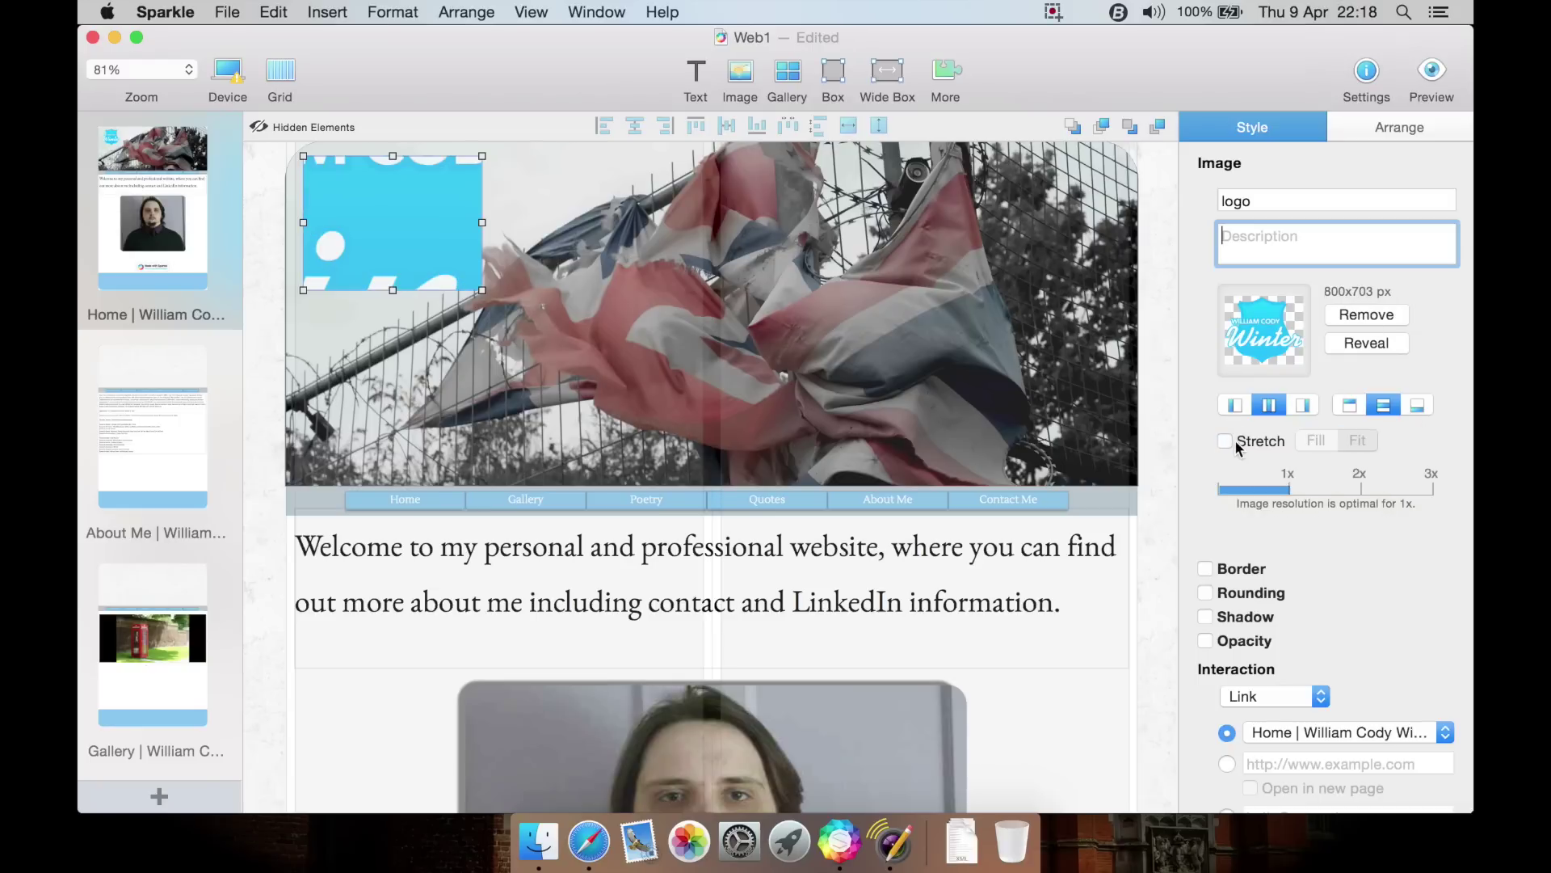
{"action": "left_click", "coordinate": [1235, 440]}
{"action": "left_click", "coordinate": [1312, 436]}
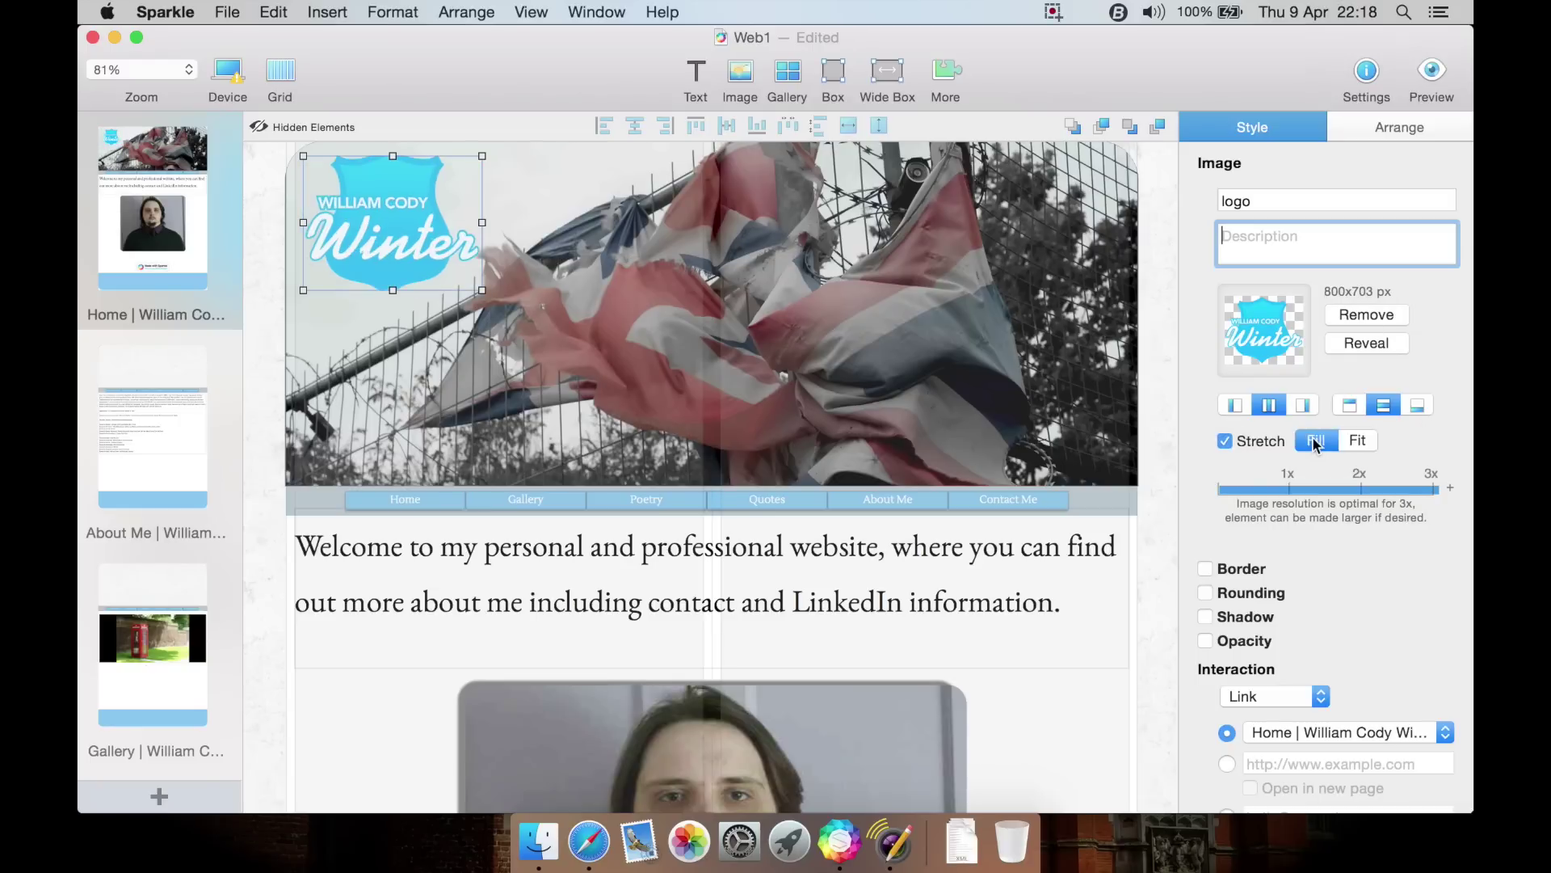
{"action": "left_click", "coordinate": [1352, 441]}
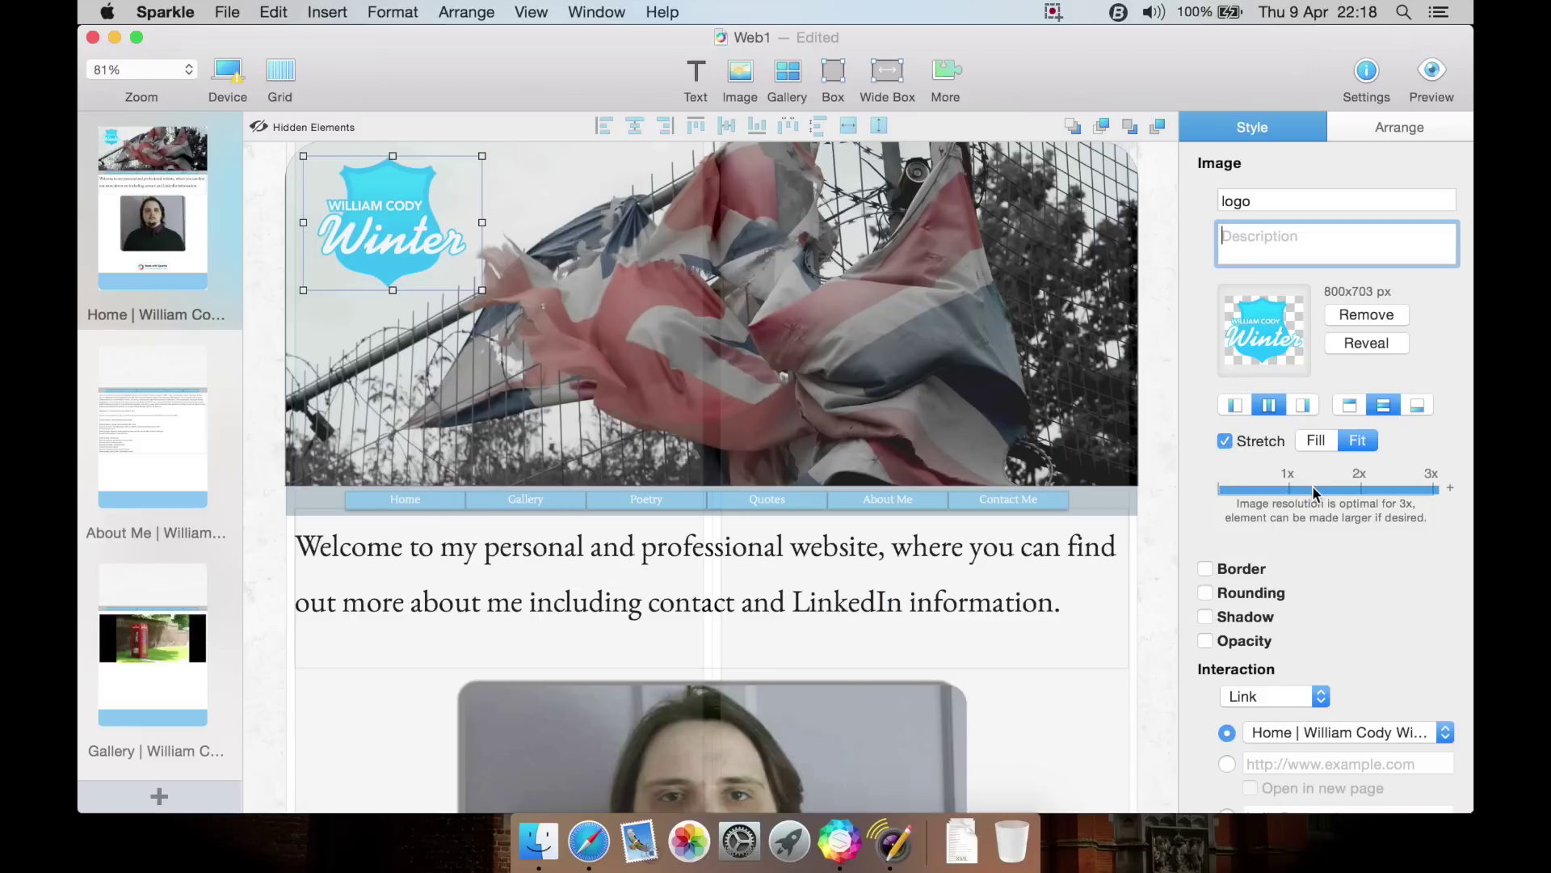
{"action": "scroll", "coordinate": [1323, 582], "scroll_direction": "down", "scroll_amount": 3}
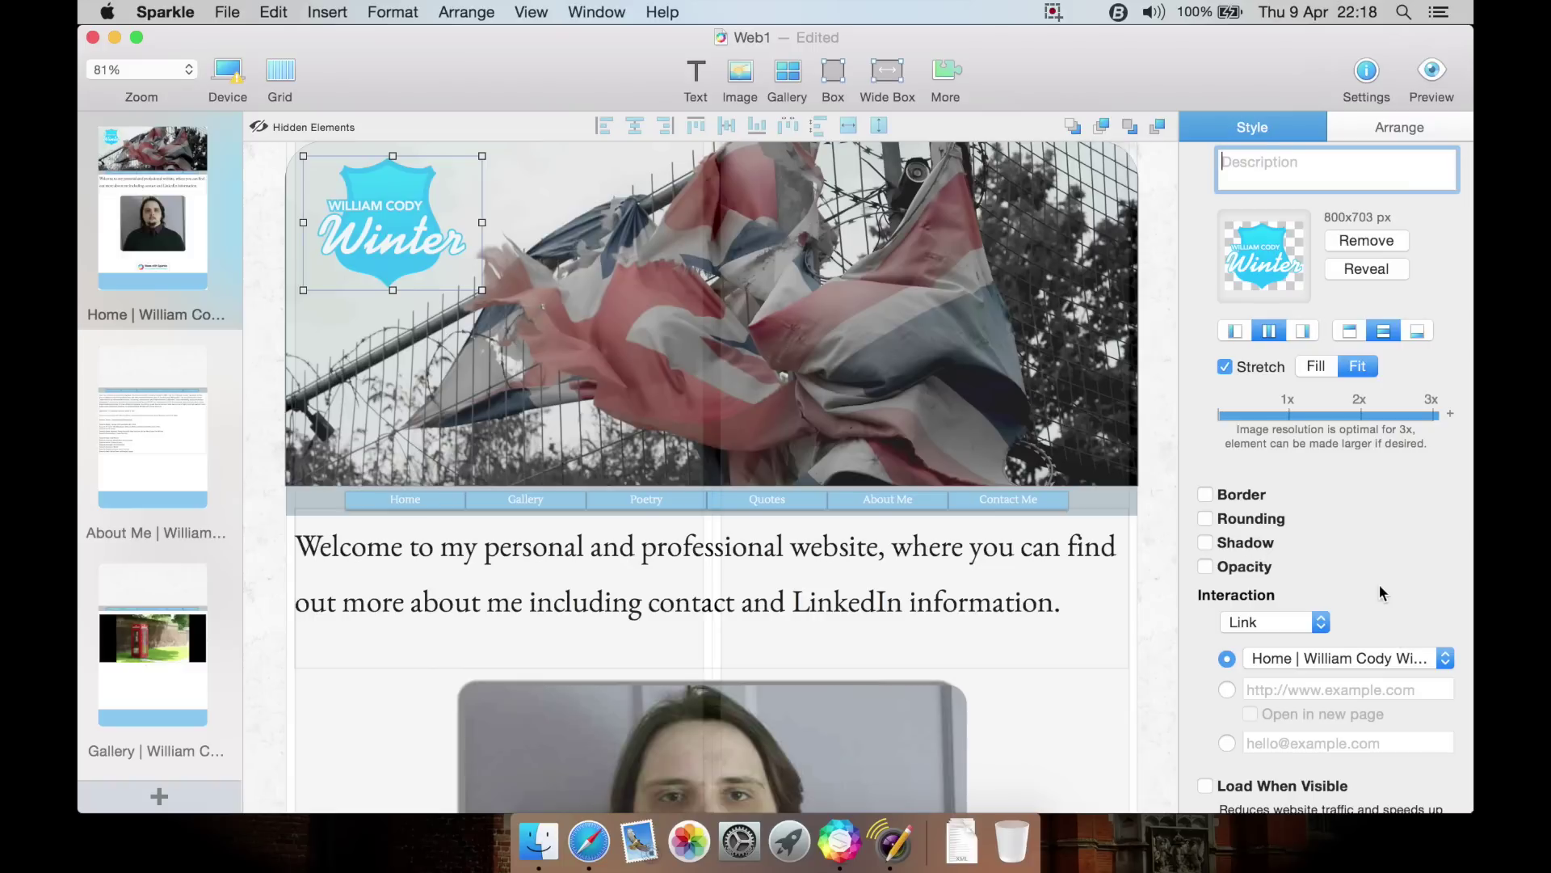
{"action": "scroll", "coordinate": [1378, 592], "scroll_direction": "down", "scroll_amount": 3}
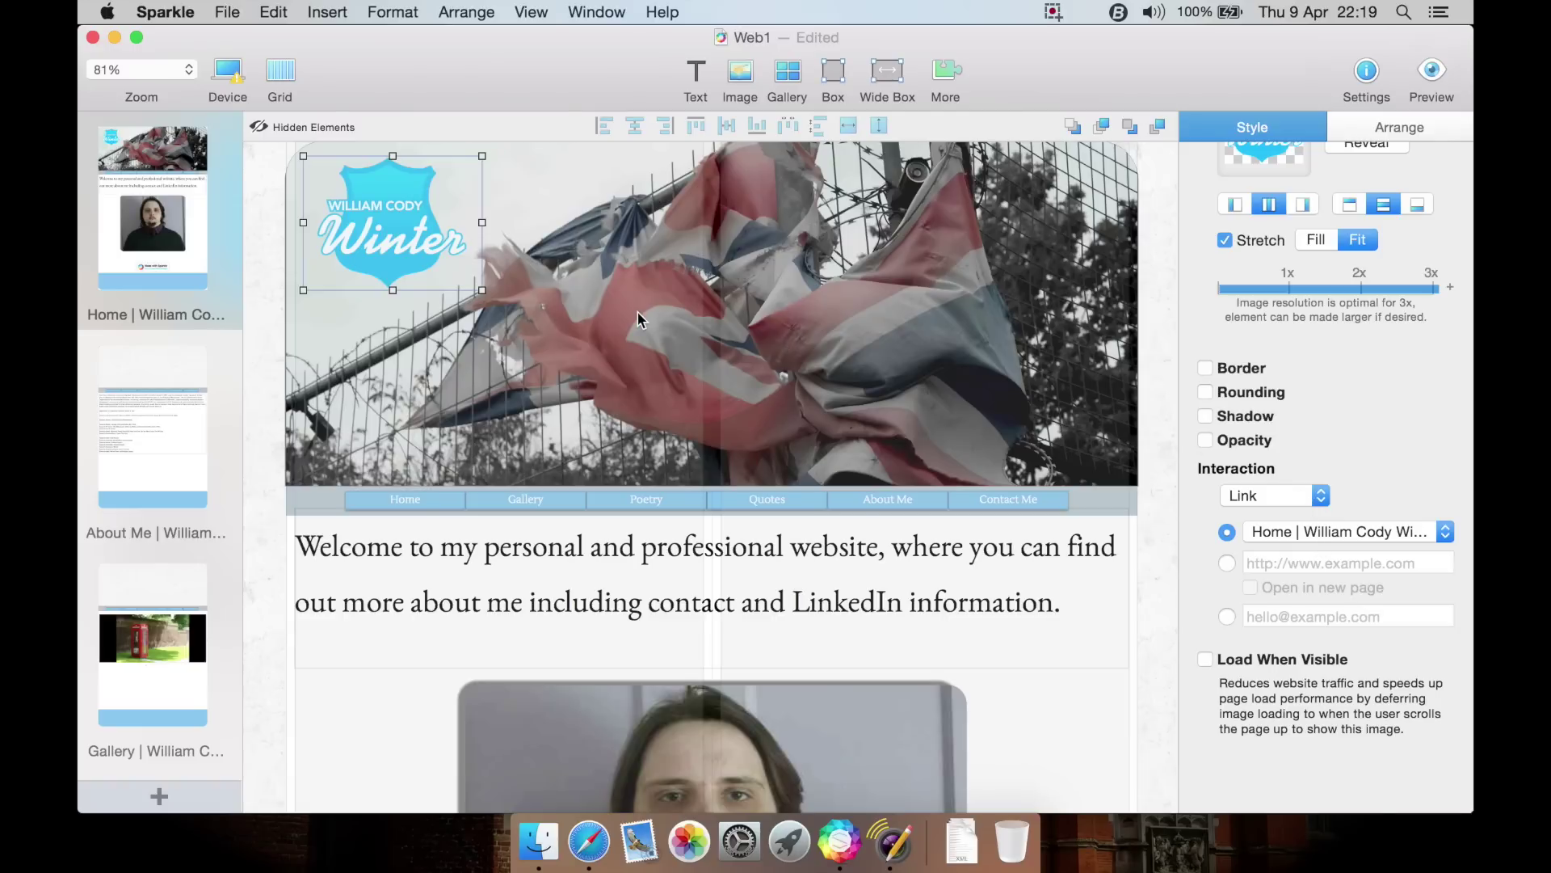
{"action": "left_click", "coordinate": [1296, 539]}
{"action": "left_click", "coordinate": [1468, 465]}
In the Arrange settings, change the logo's vertical position from 16 to 20.
{"action": "left_click", "coordinate": [1378, 129]}
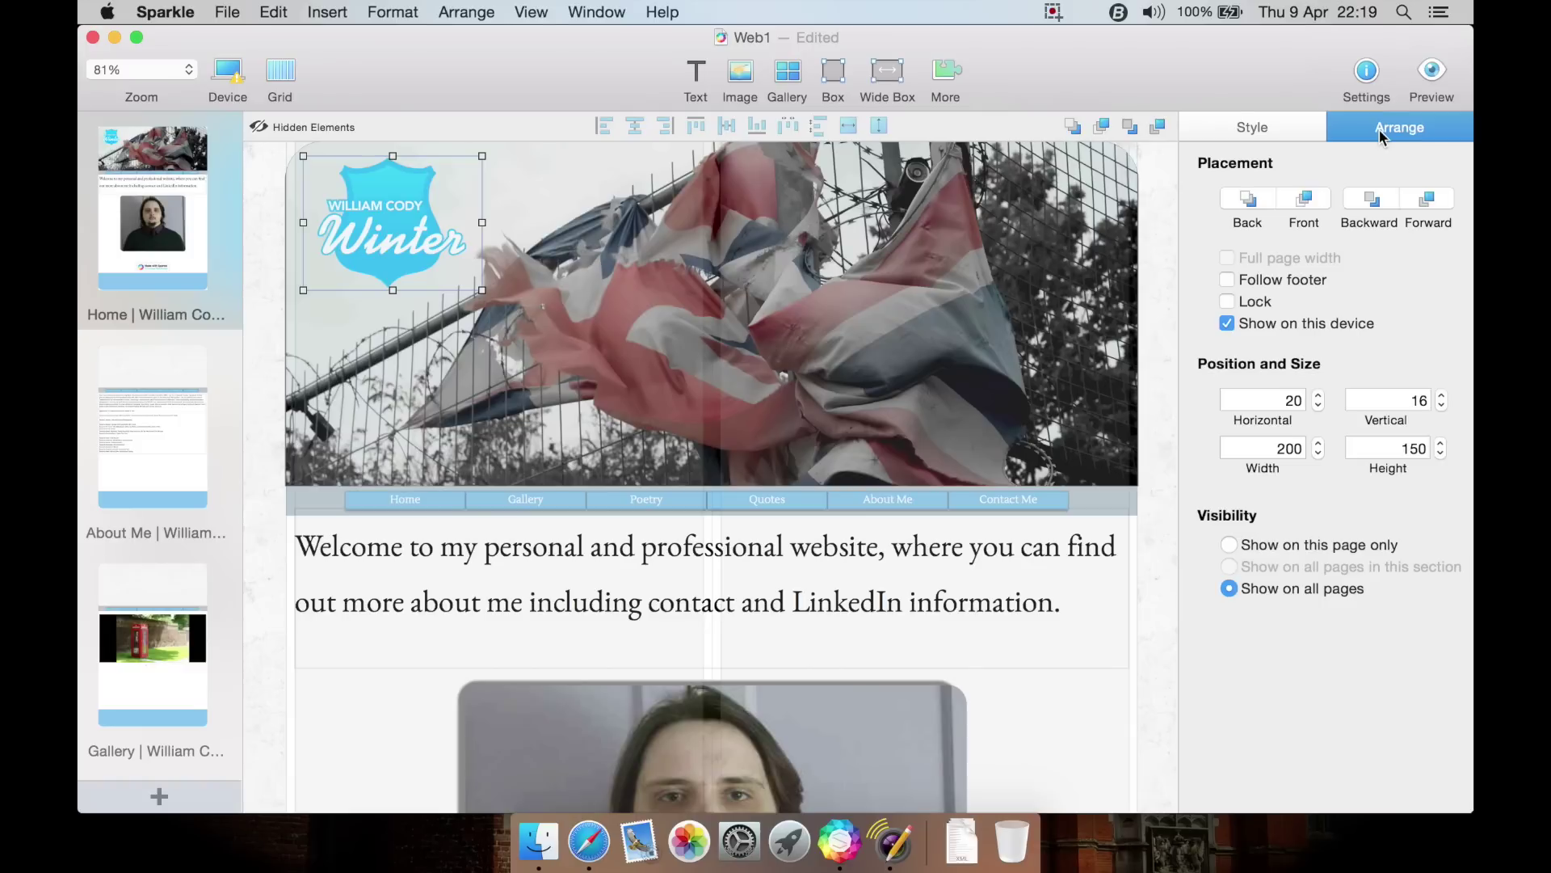
{"action": "left_click", "coordinate": [1259, 400]}
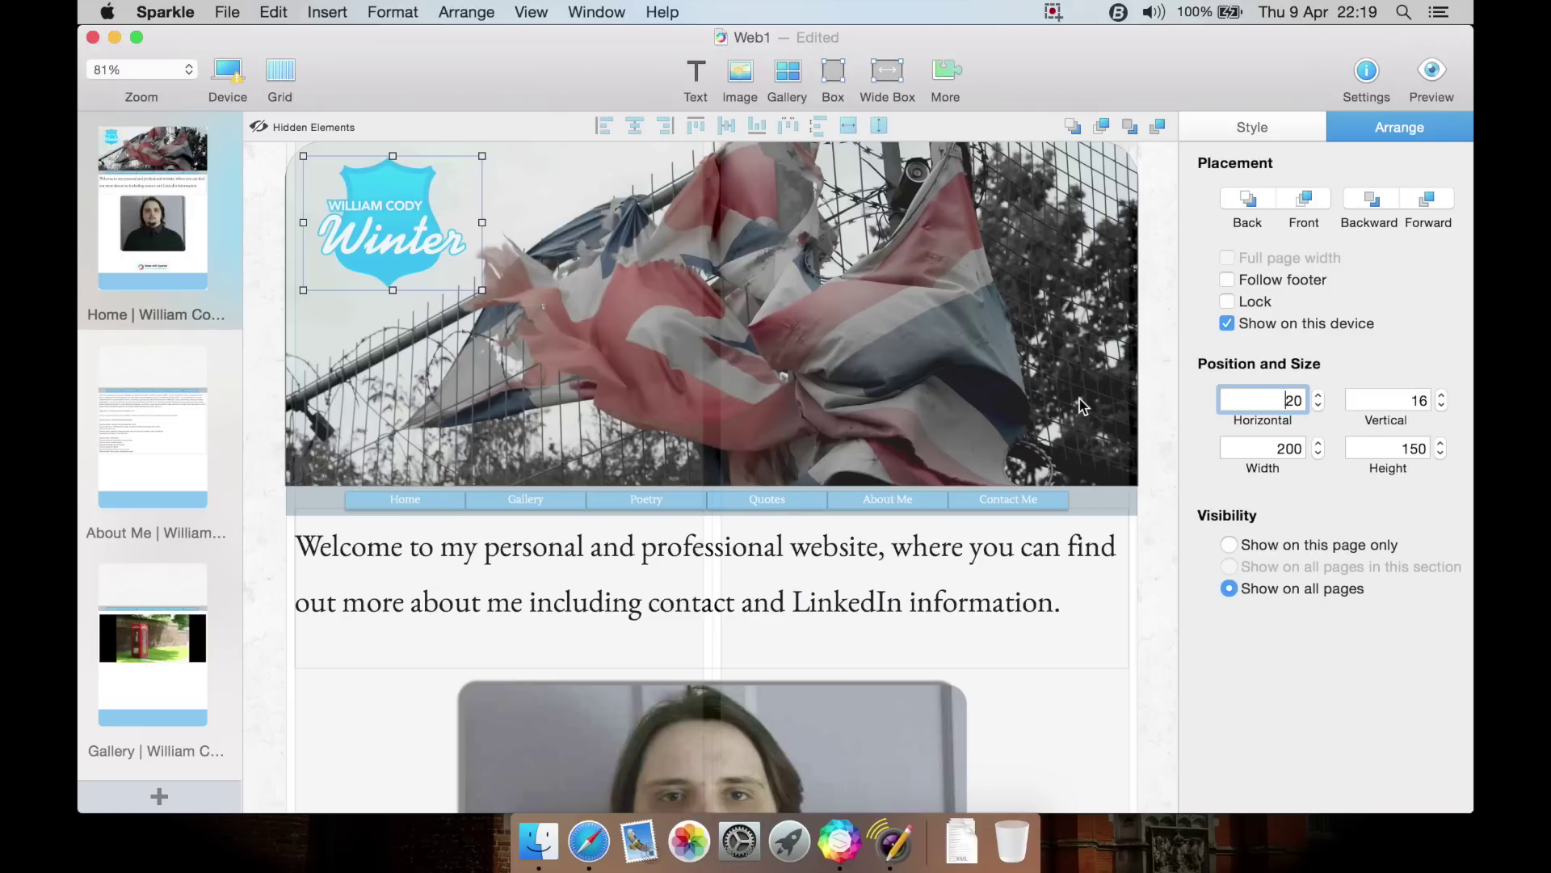
{"action": "left_click", "coordinate": [1419, 401]}
{"action": "type", "text": "20"}
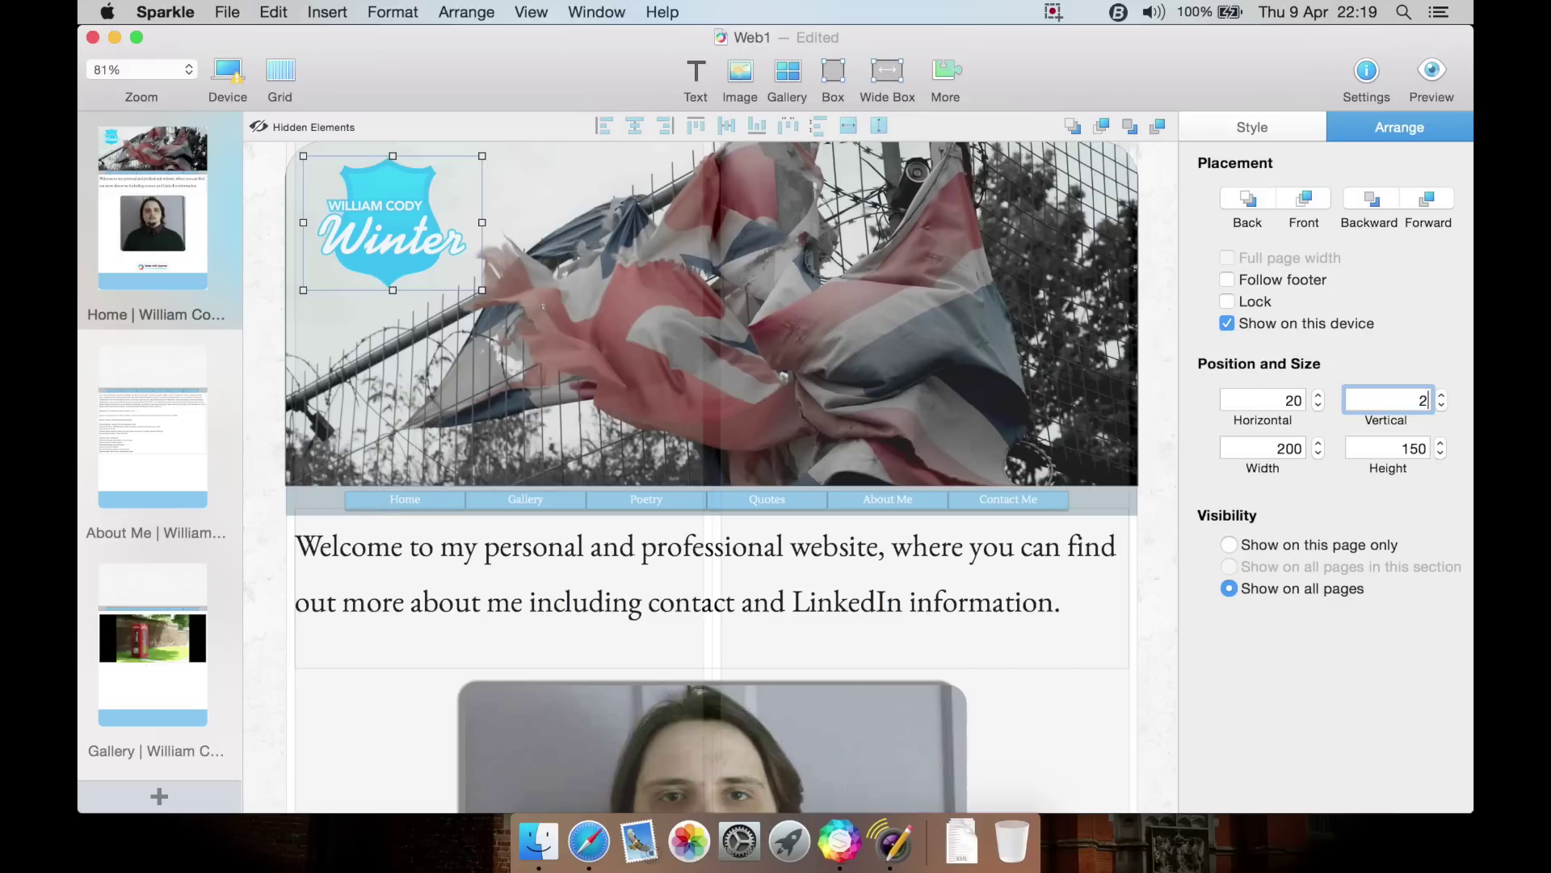
{"action": "left_click", "coordinate": [1369, 443]}
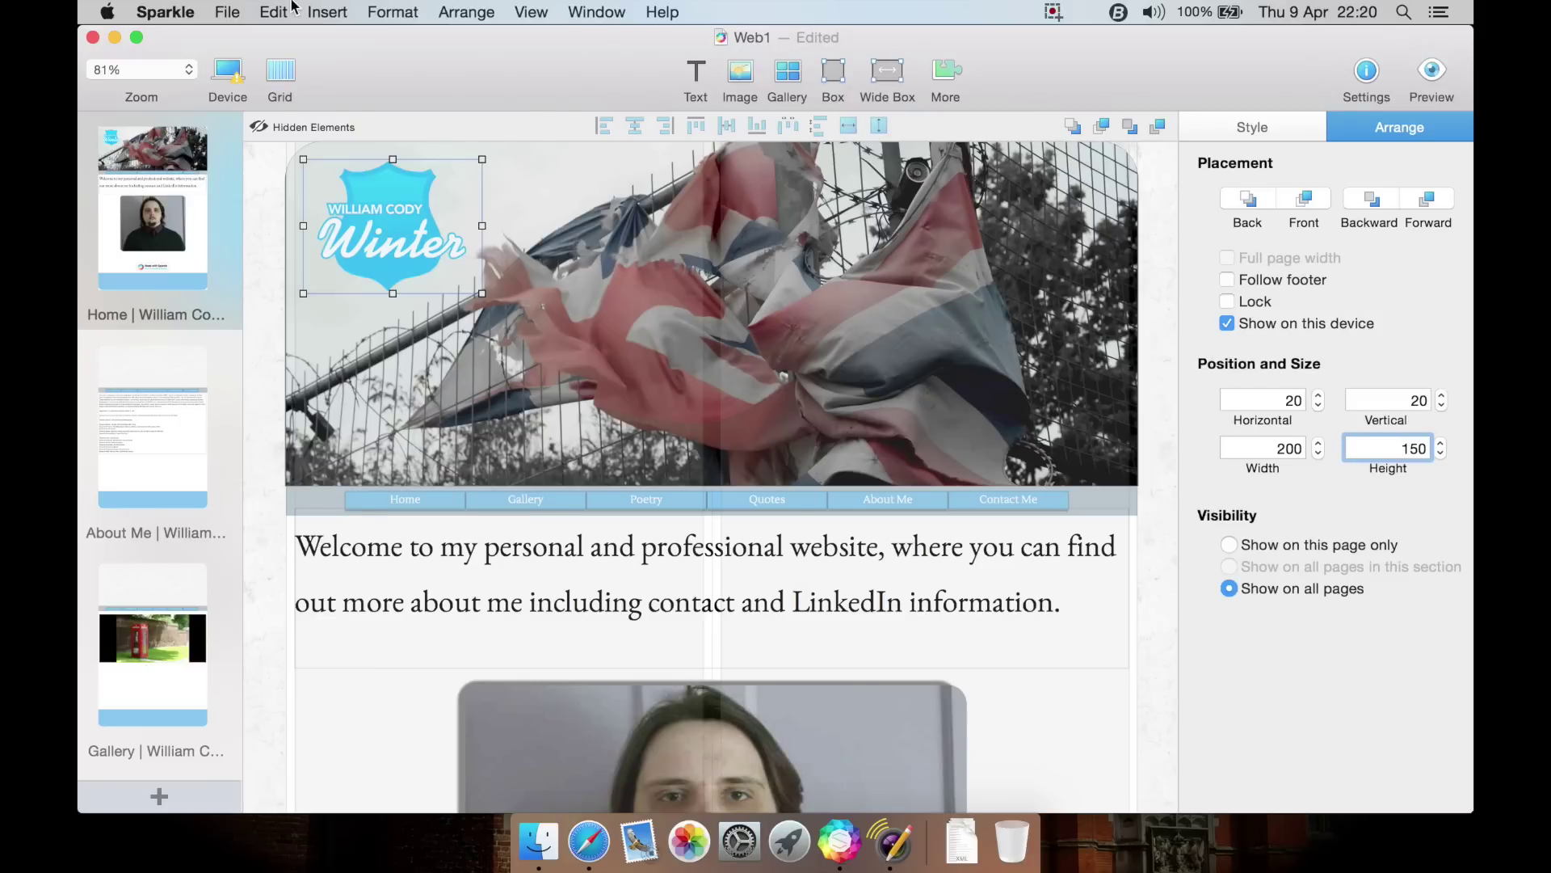
Browse the Insert, Format, Arrange and View menus, then open About Sparkle (version 1.2.1).
{"action": "left_click", "coordinate": [333, 10]}
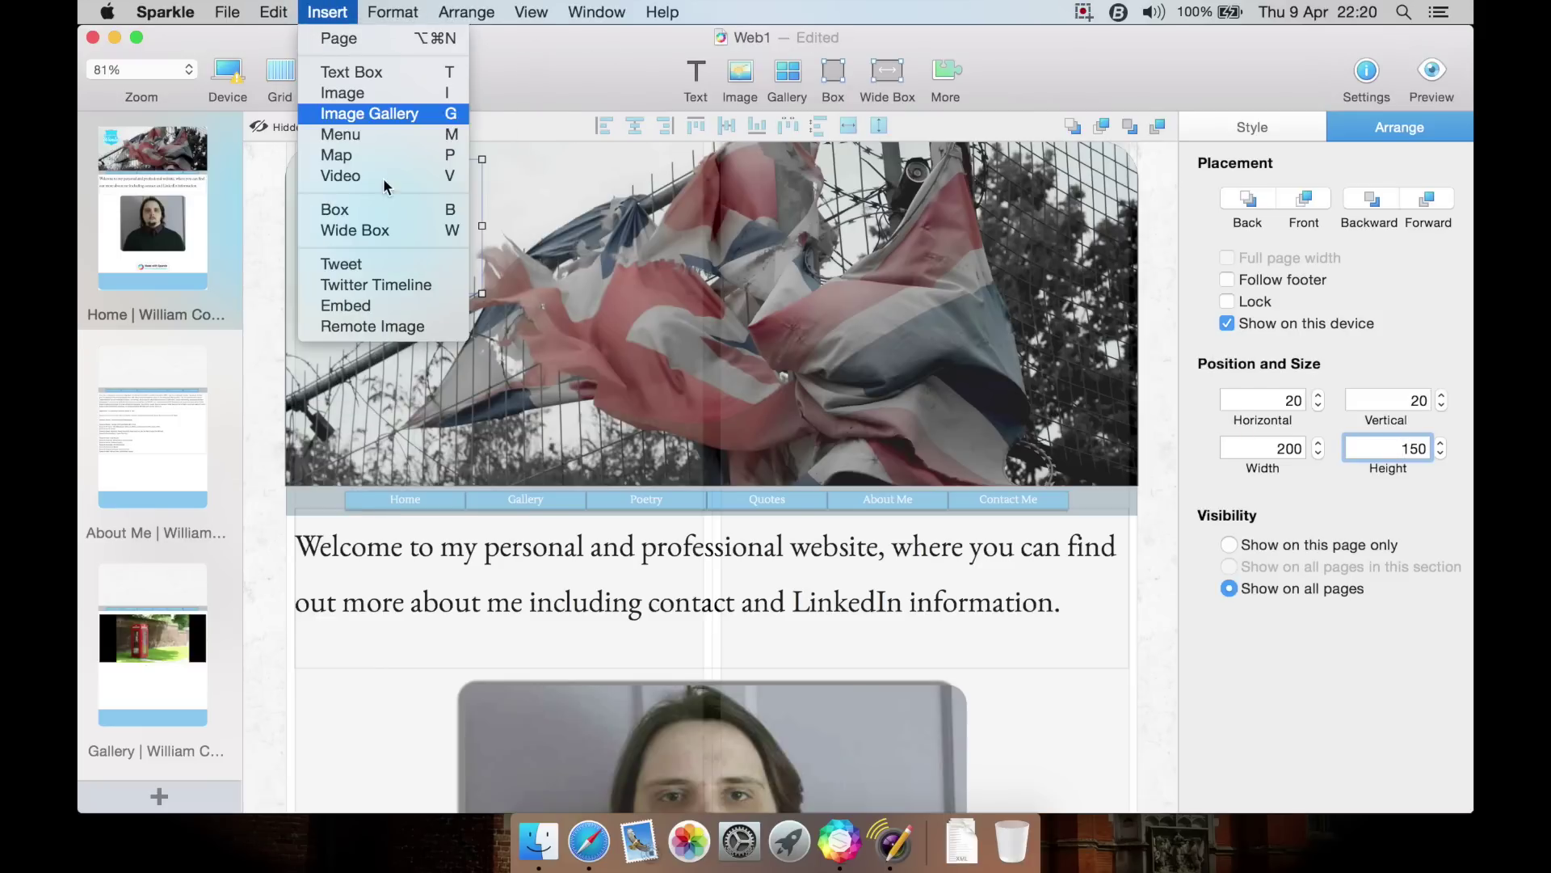
{"action": "mouse_move", "coordinate": [393, 11]}
{"action": "left_click", "coordinate": [607, 66]}
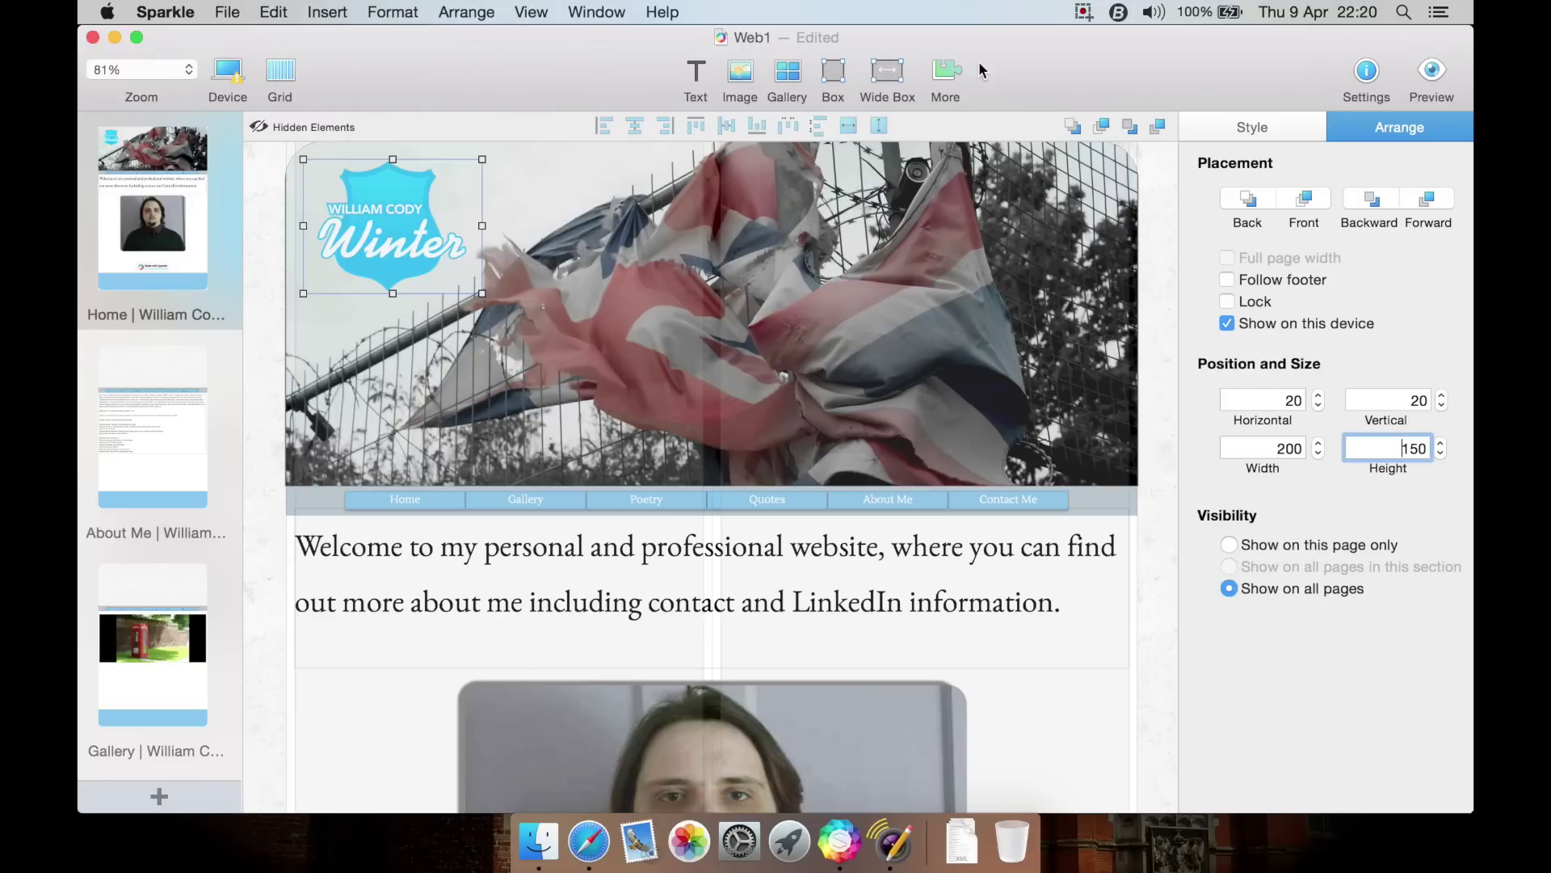
{"action": "left_click", "coordinate": [403, 11]}
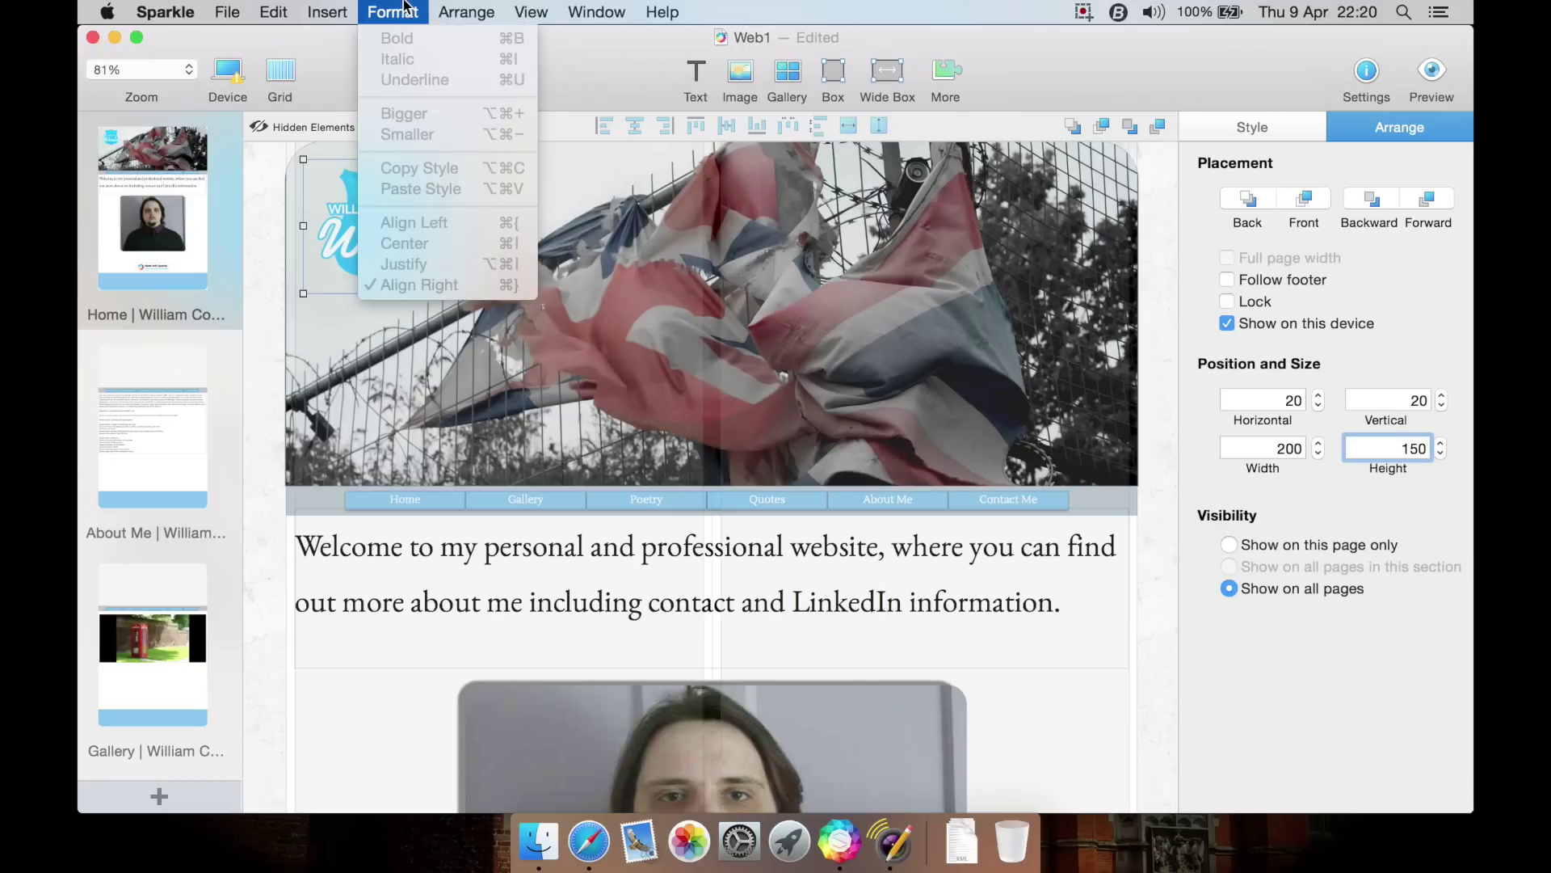
{"action": "mouse_move", "coordinate": [465, 10]}
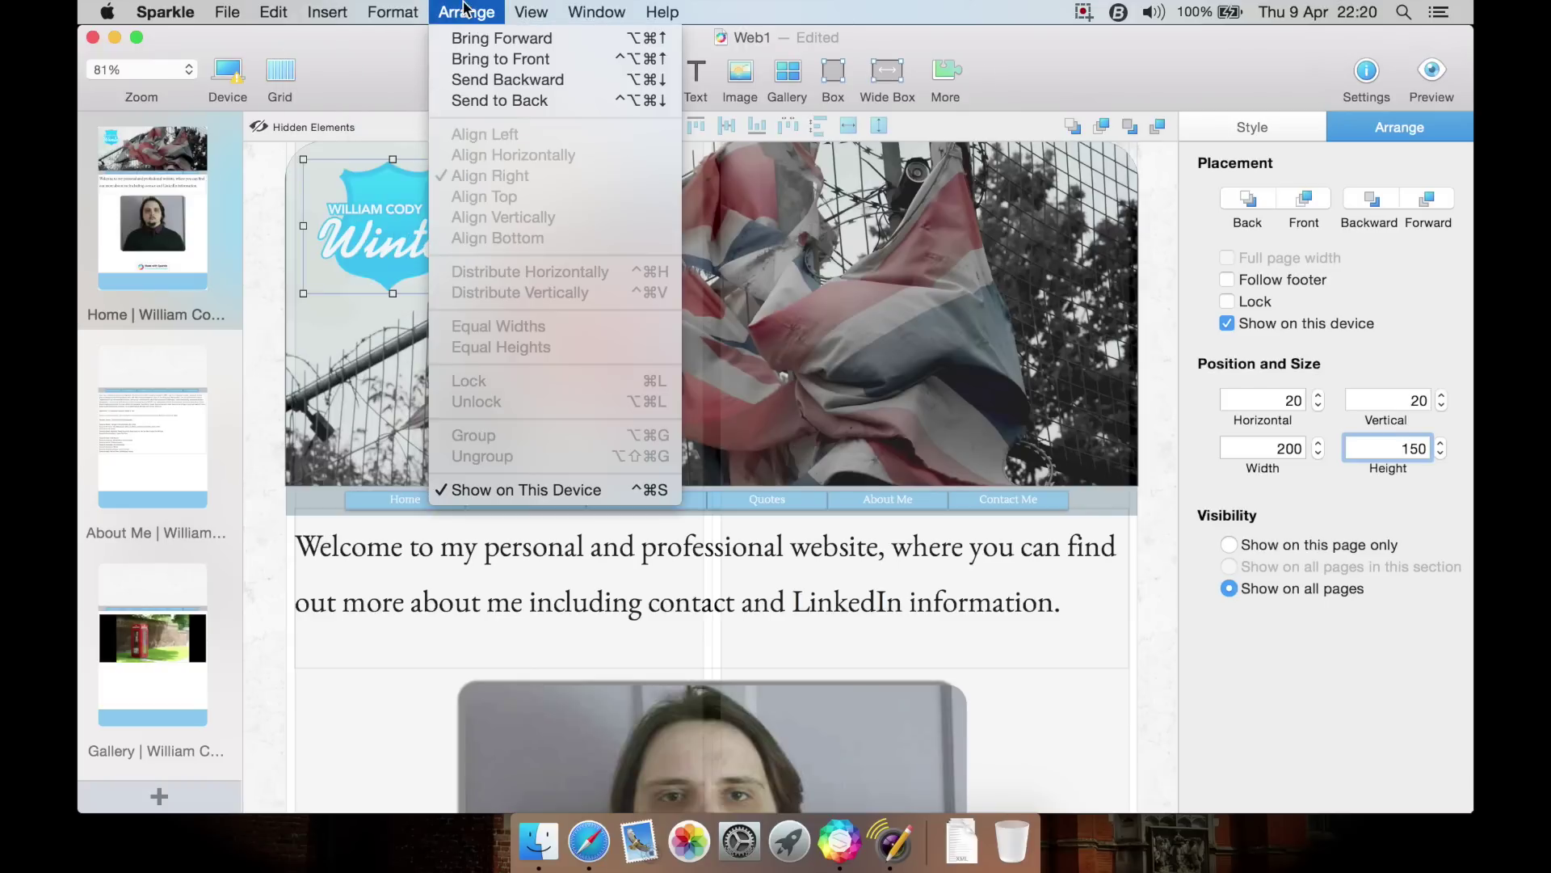
{"action": "mouse_move", "coordinate": [536, 10]}
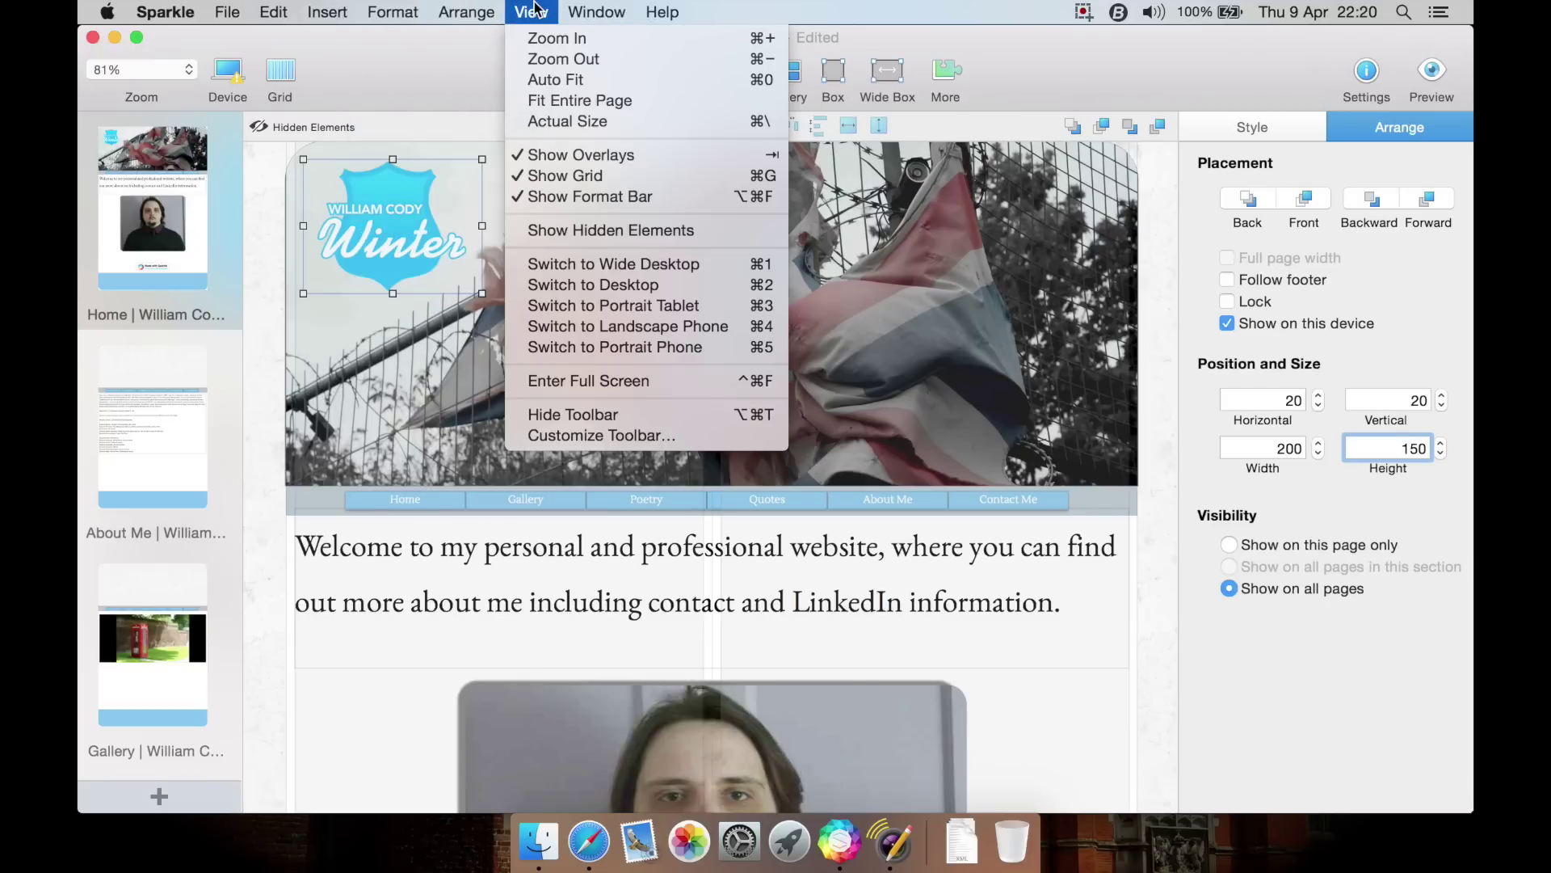
{"action": "mouse_move", "coordinate": [160, 8]}
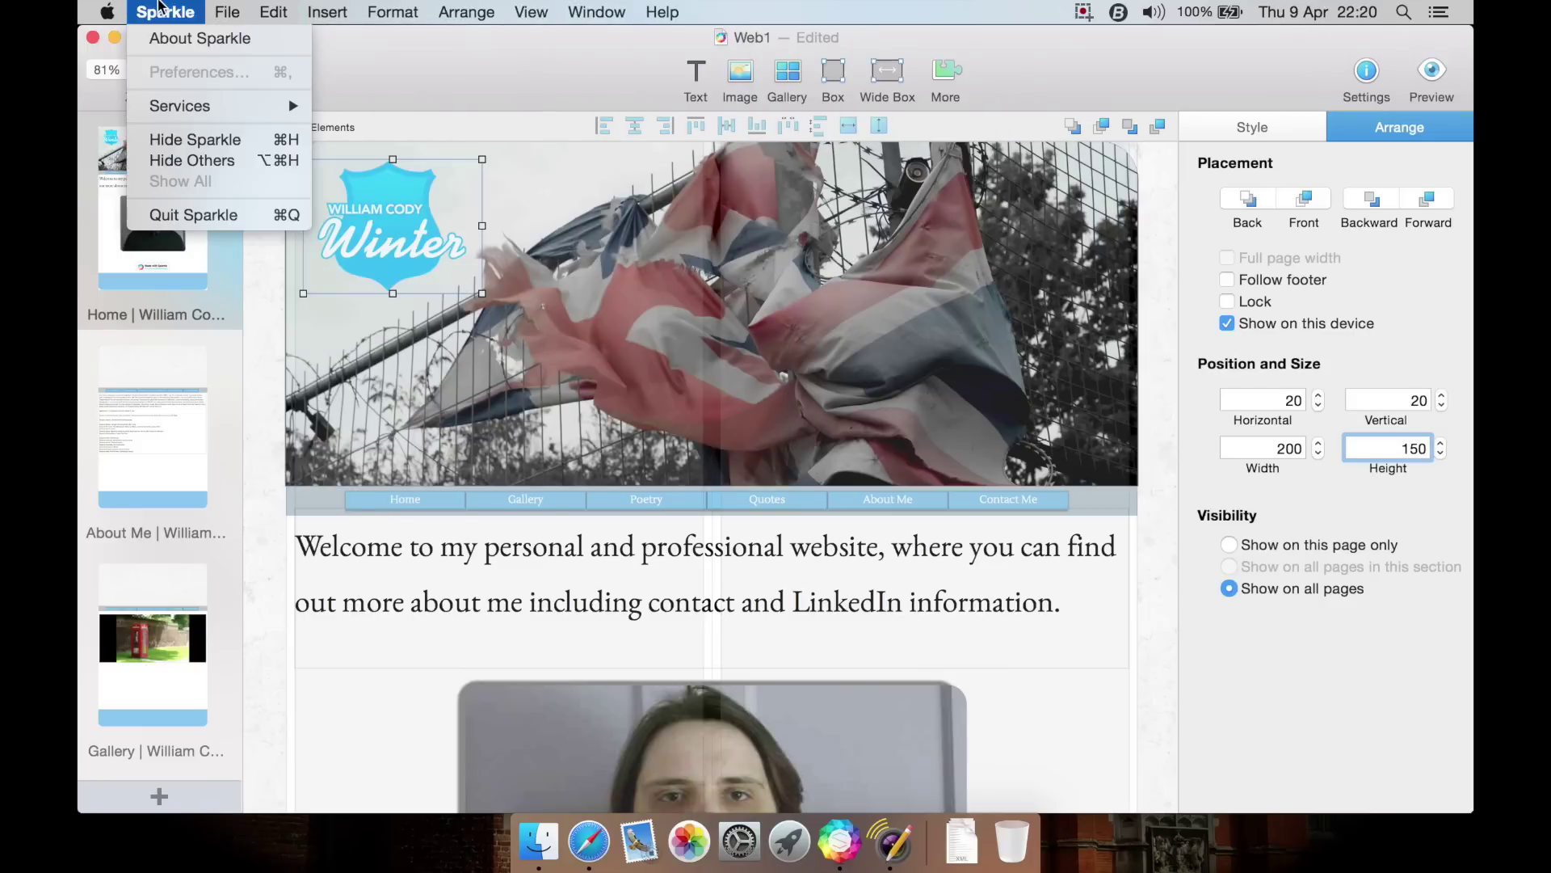
{"action": "left_click", "coordinate": [187, 38]}
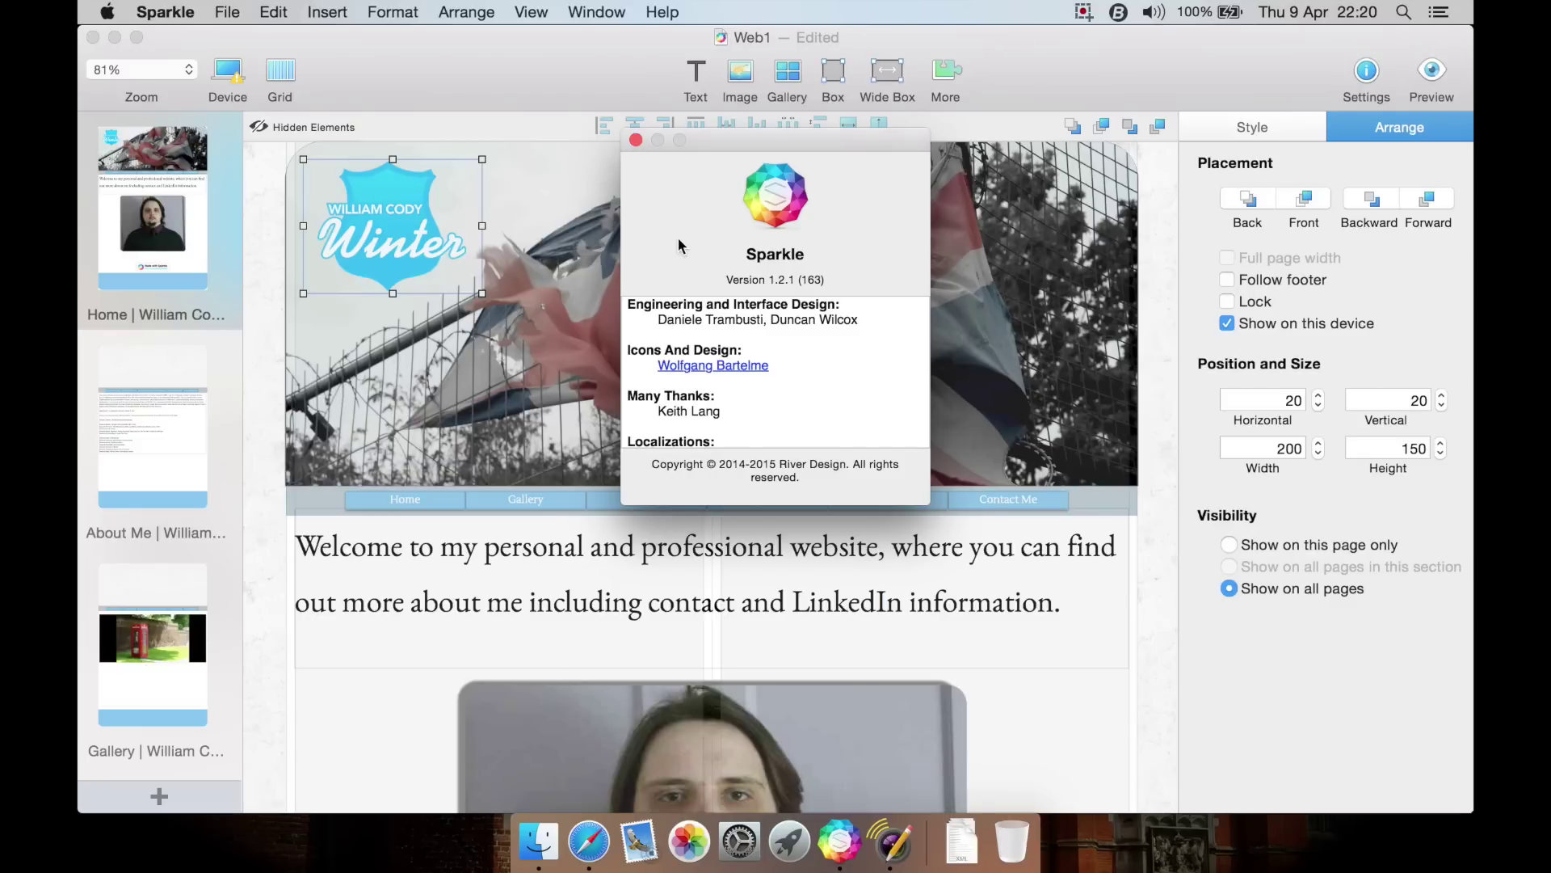
Close the About Sparkle window.
{"action": "left_click", "coordinate": [635, 142]}
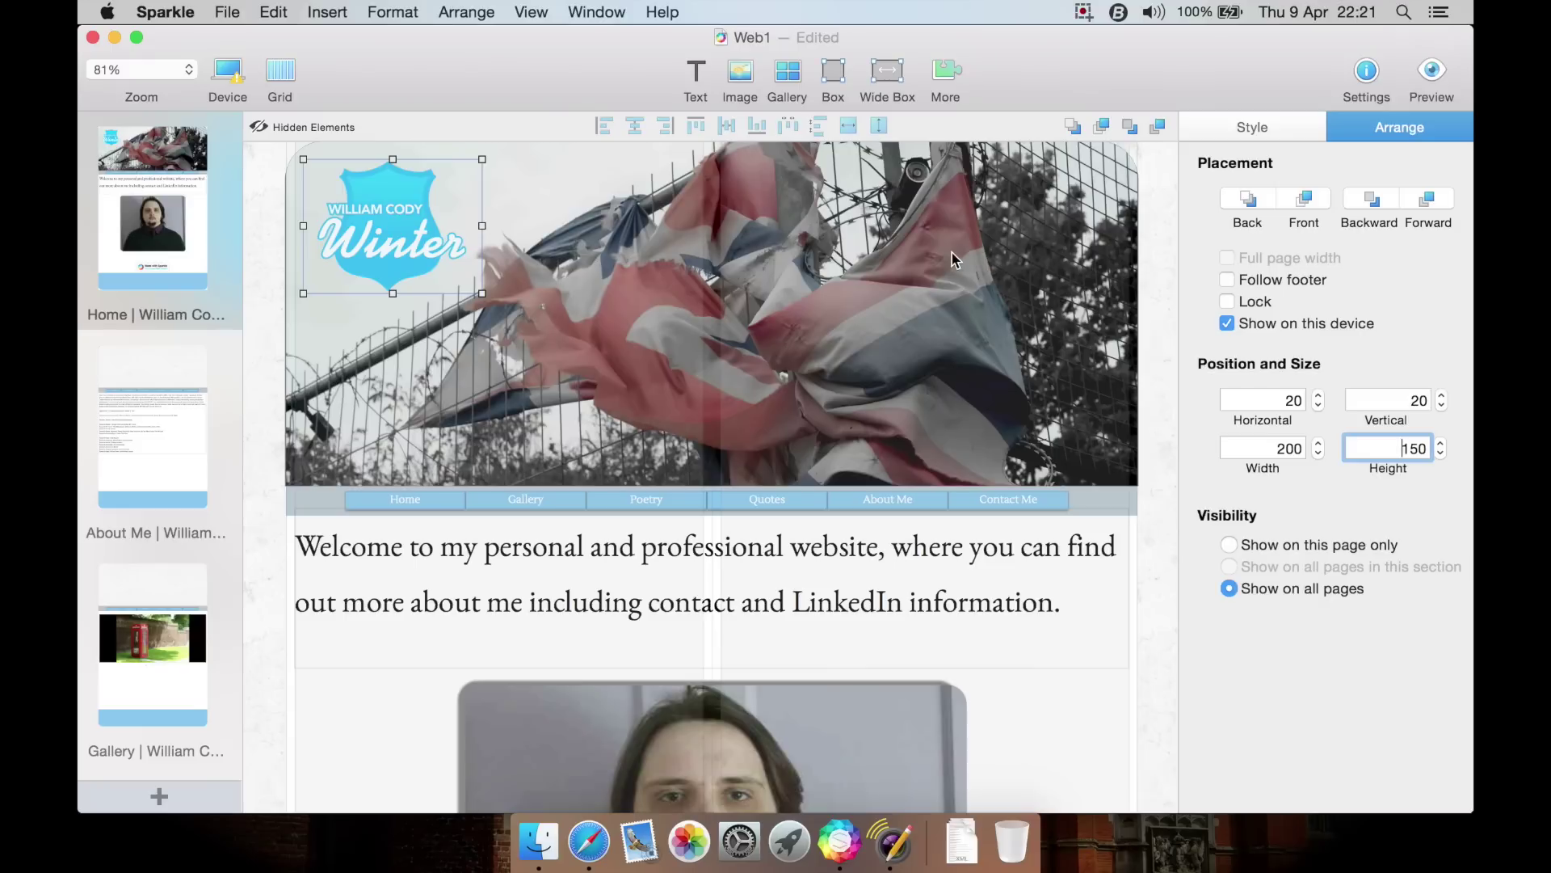
{"action": "left_click", "coordinate": [963, 386]}
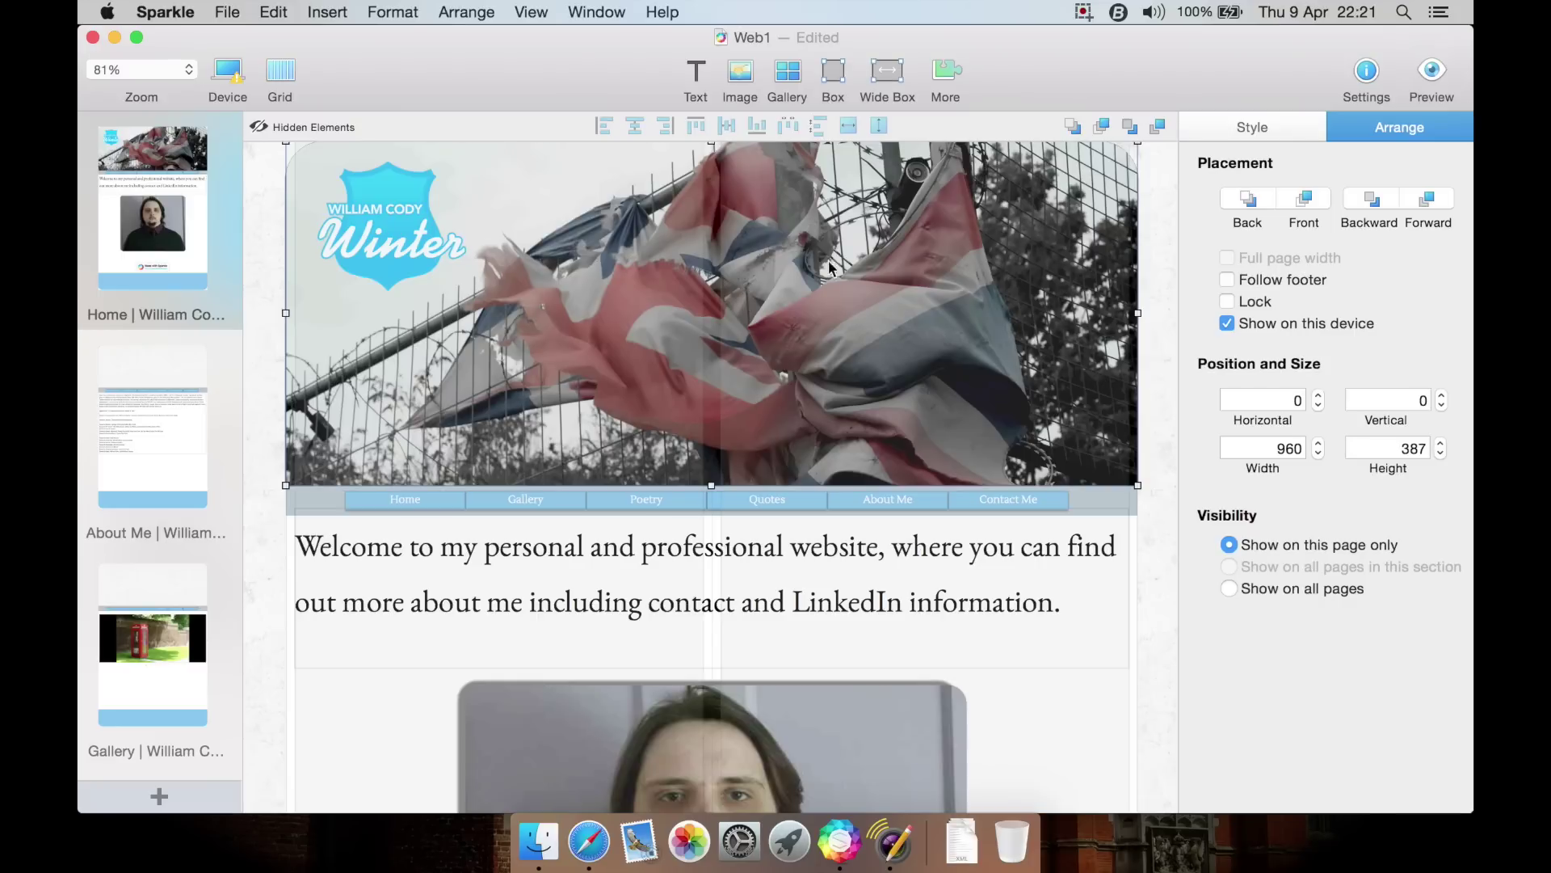
{"action": "left_click", "coordinate": [155, 391]}
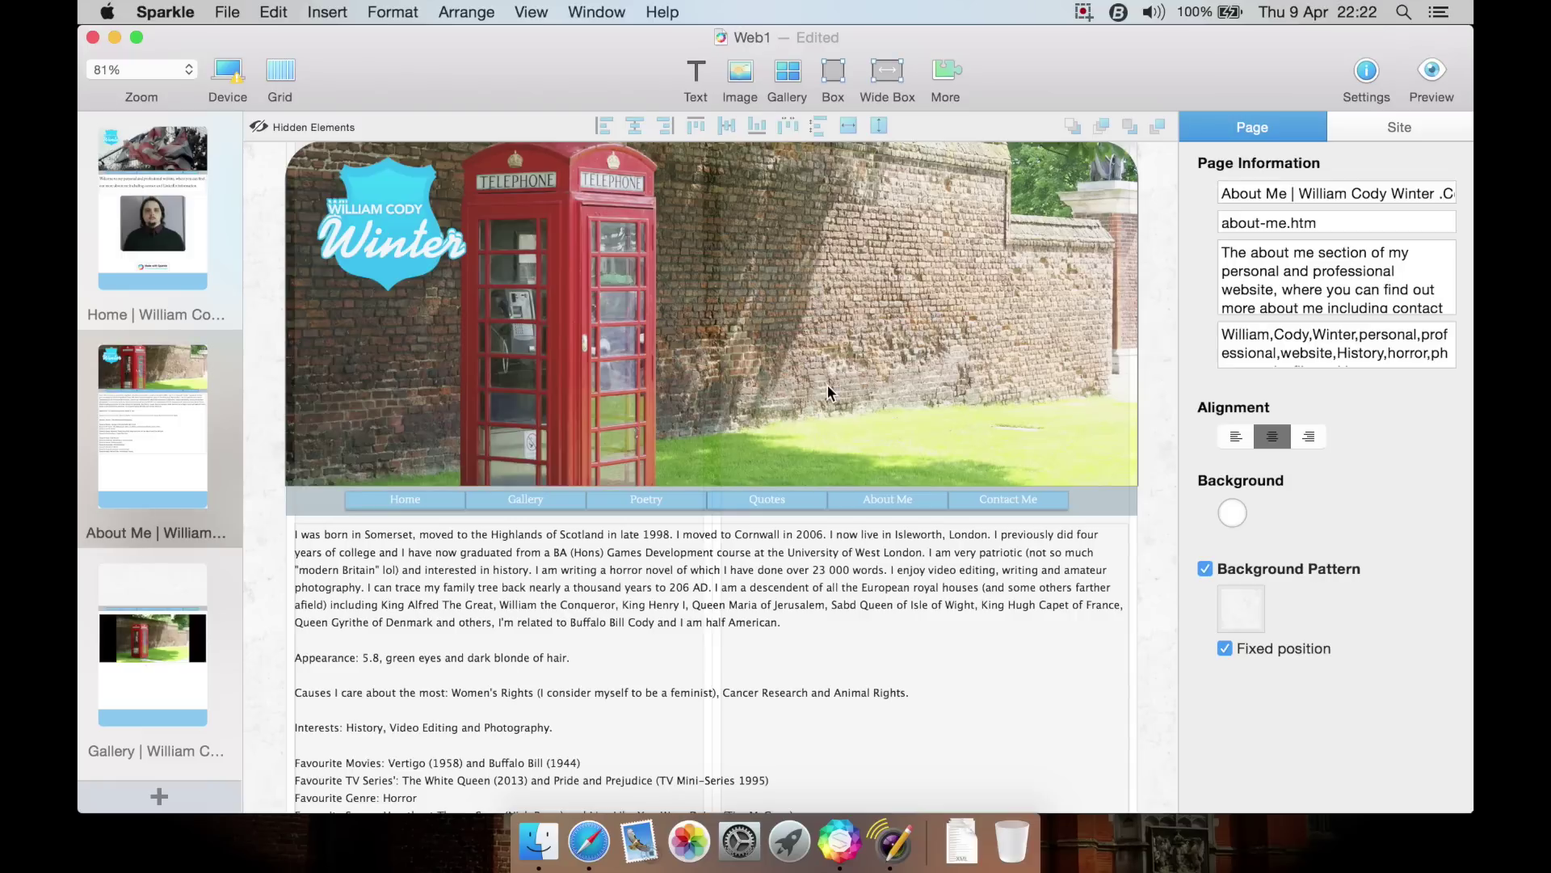
{"action": "left_click", "coordinate": [186, 607]}
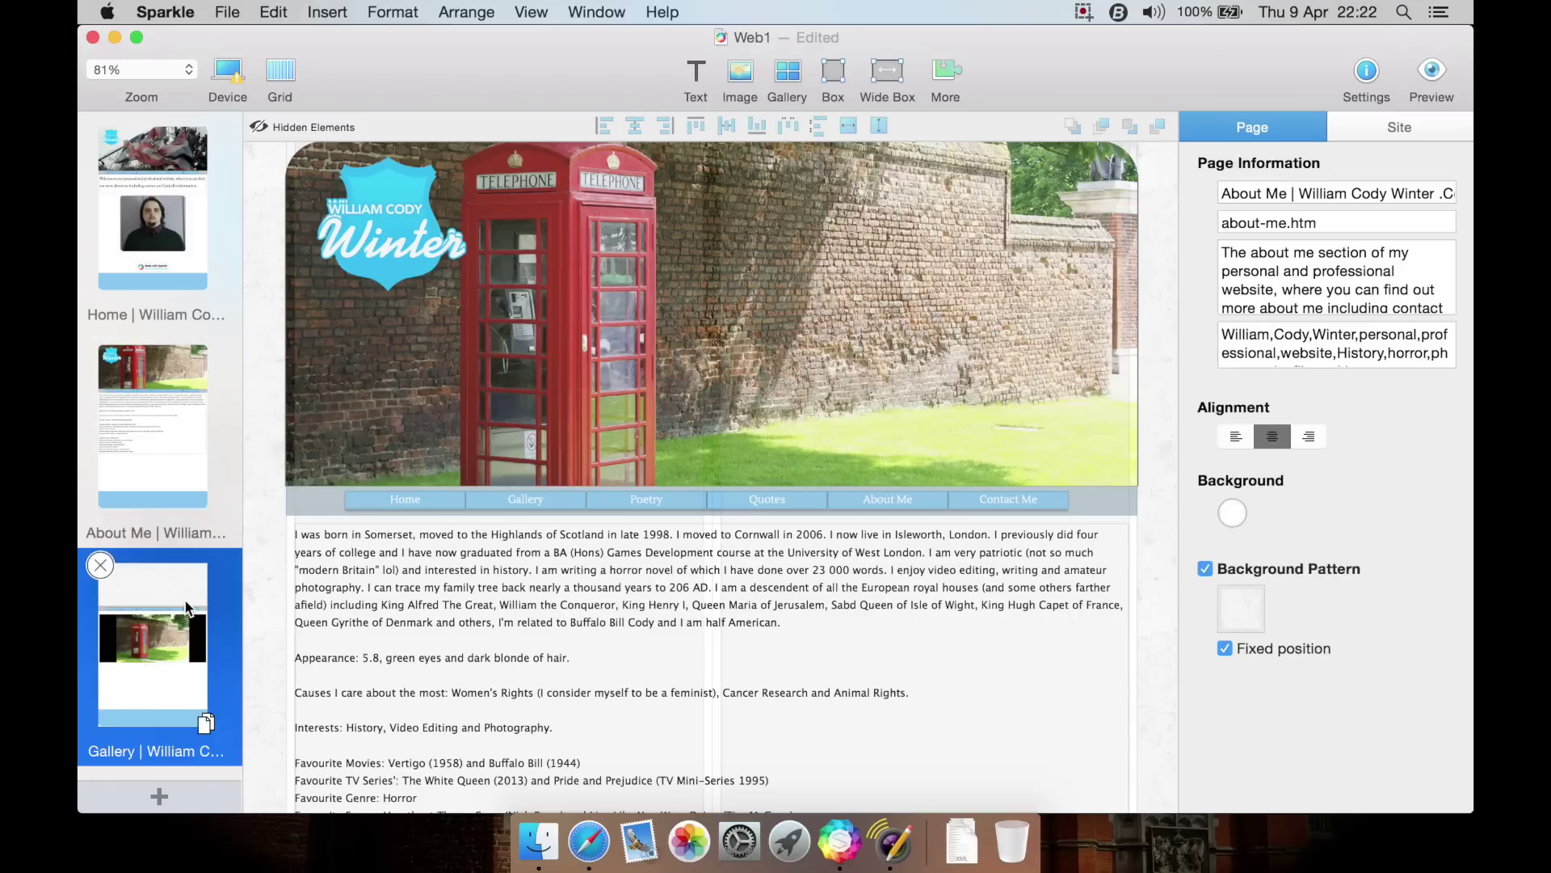
{"action": "scroll", "coordinate": [150, 646], "scroll_direction": "down", "scroll_amount": 5}
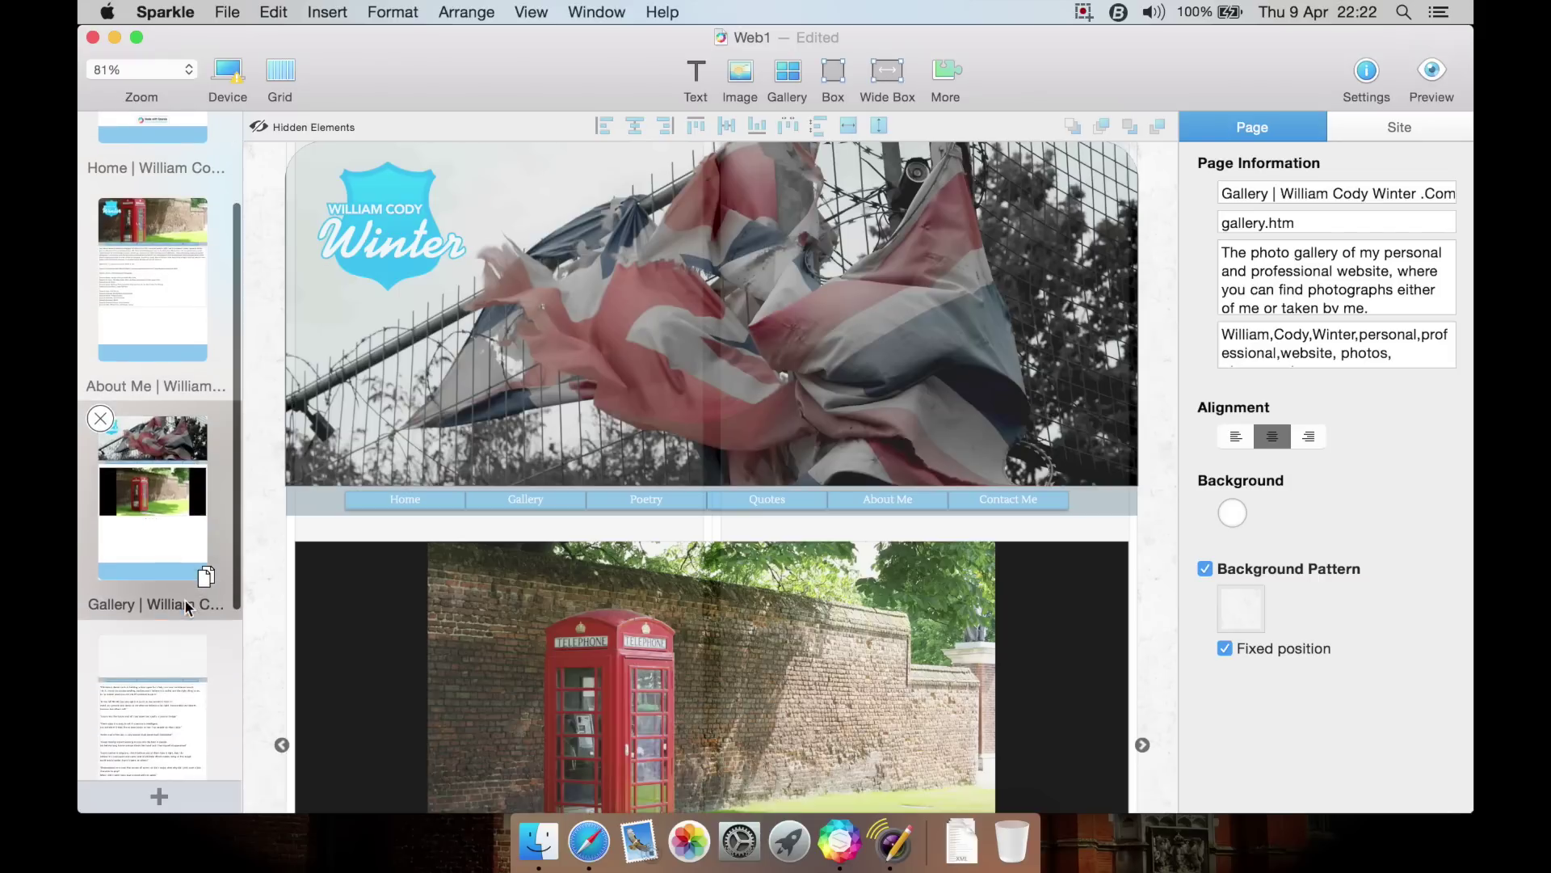
{"action": "left_click", "coordinate": [144, 666]}
{"action": "scroll", "coordinate": [144, 667], "scroll_direction": "down", "scroll_amount": 5}
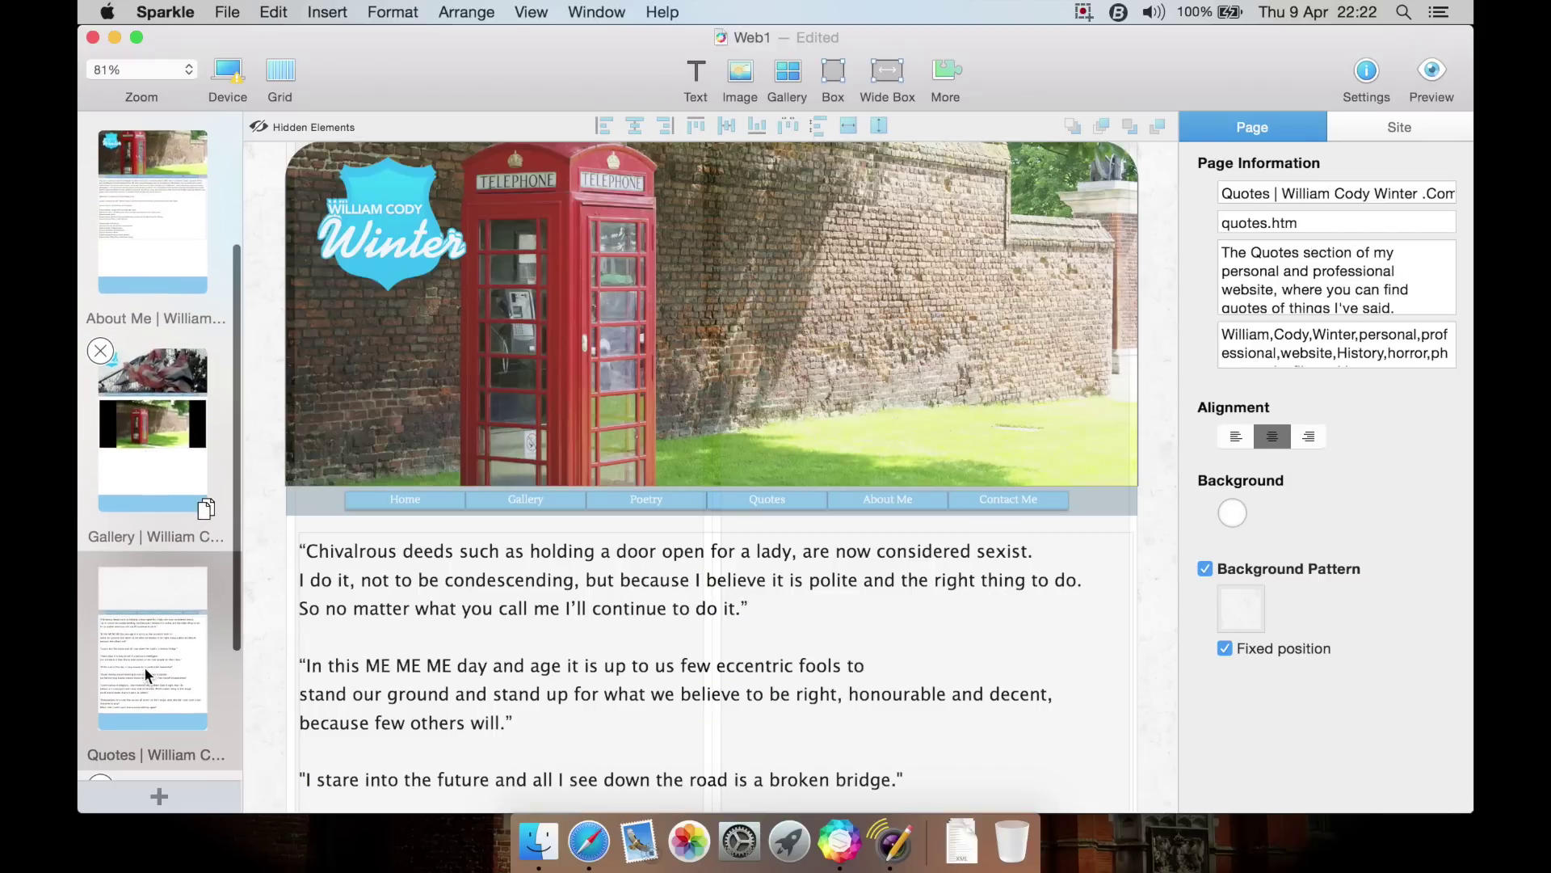
{"action": "left_click", "coordinate": [167, 701]}
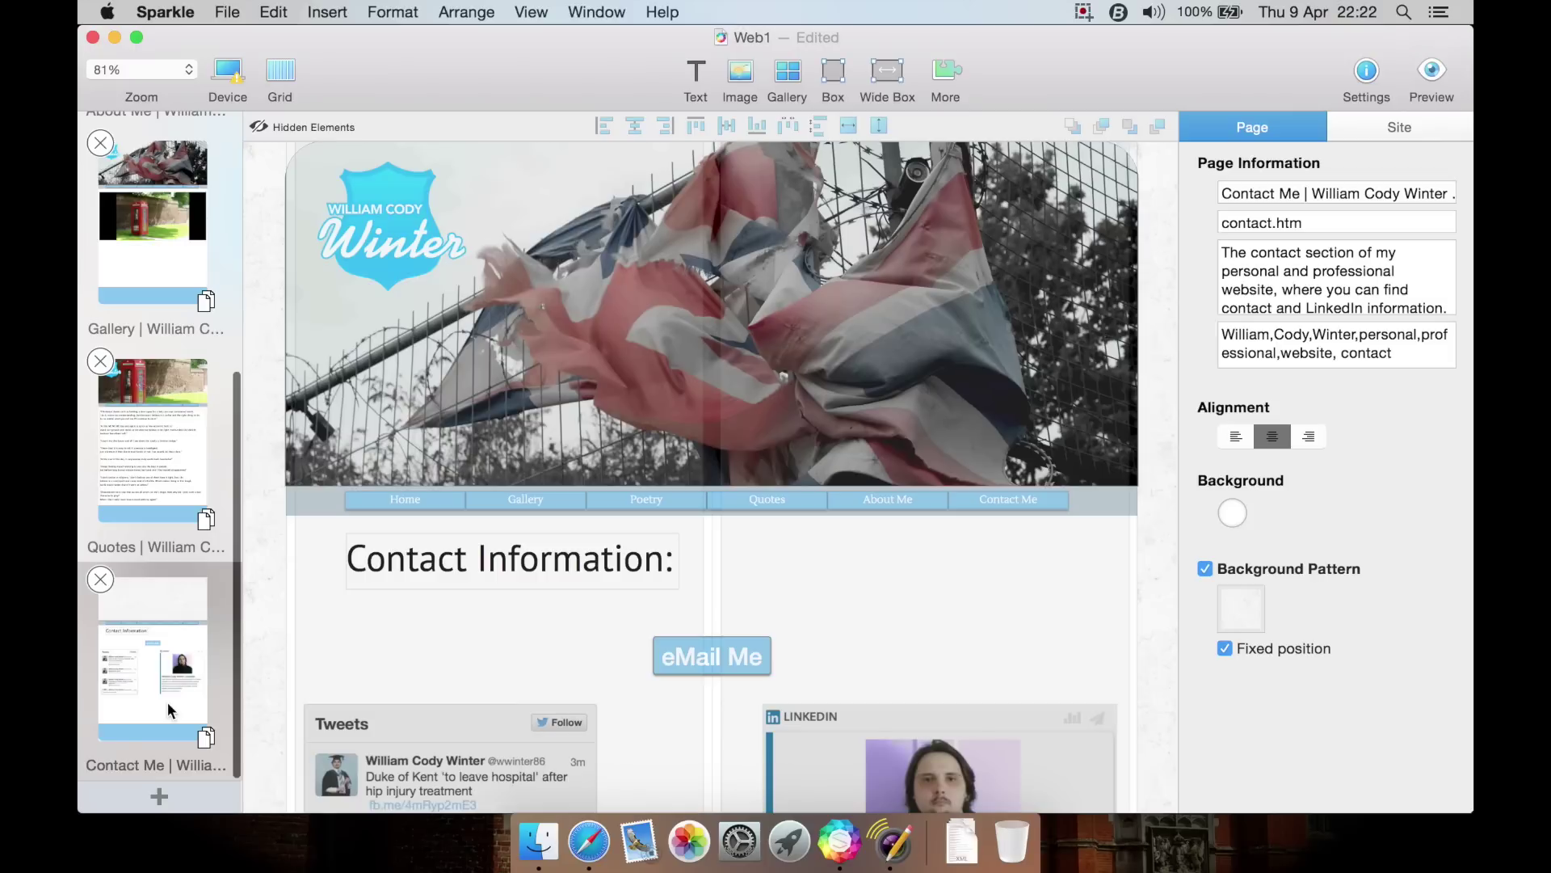
{"action": "scroll", "coordinate": [168, 703], "scroll_direction": "up", "scroll_amount": 2}
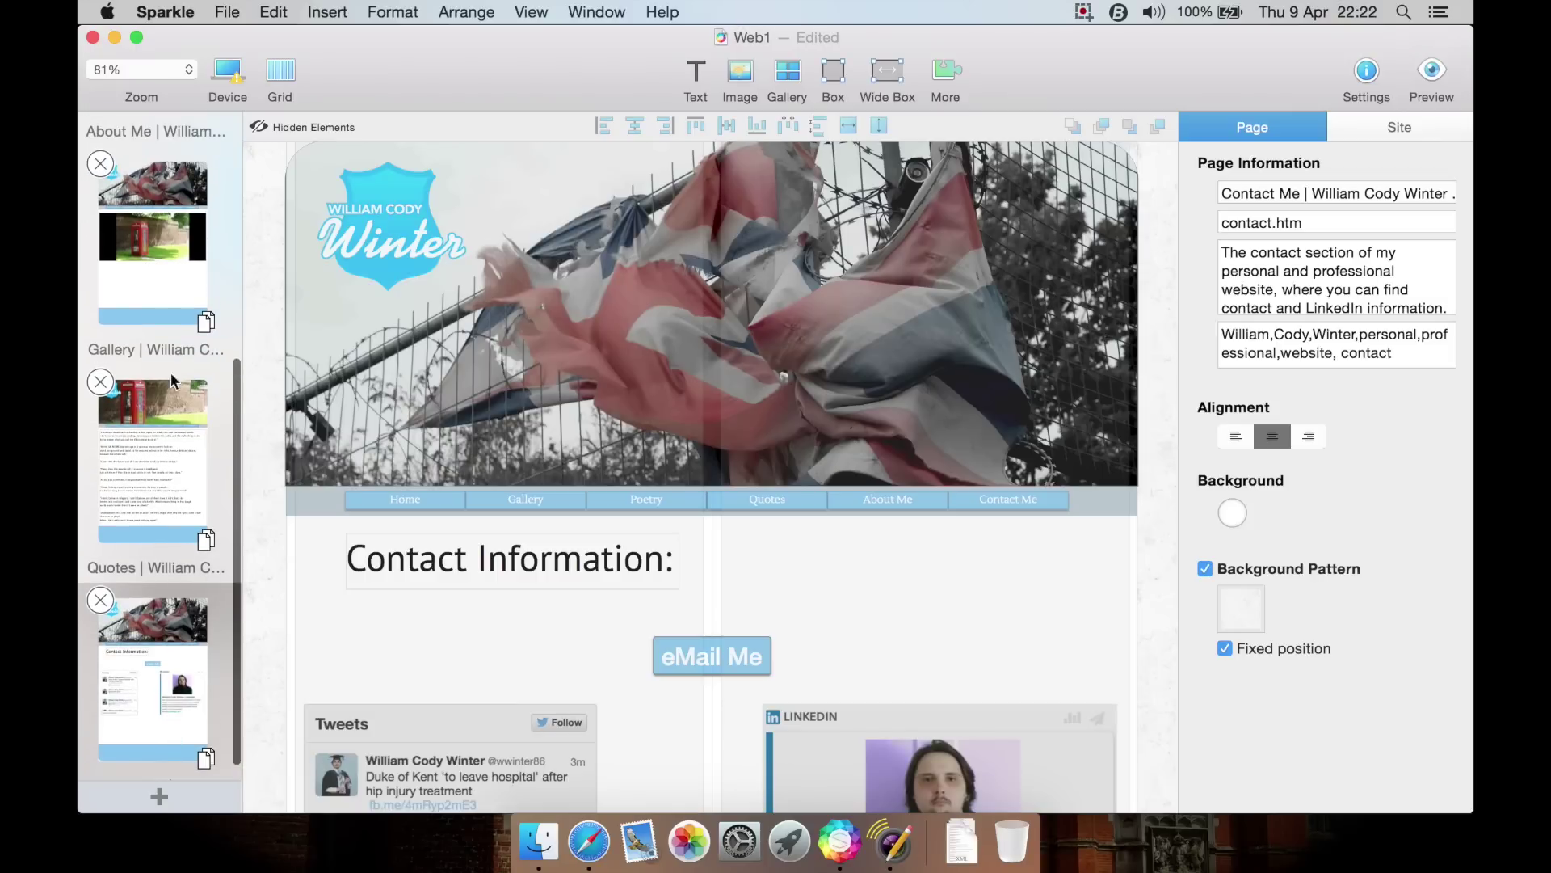
{"action": "scroll", "coordinate": [178, 297], "scroll_direction": "up", "scroll_amount": 5}
{"action": "left_click", "coordinate": [152, 208]}
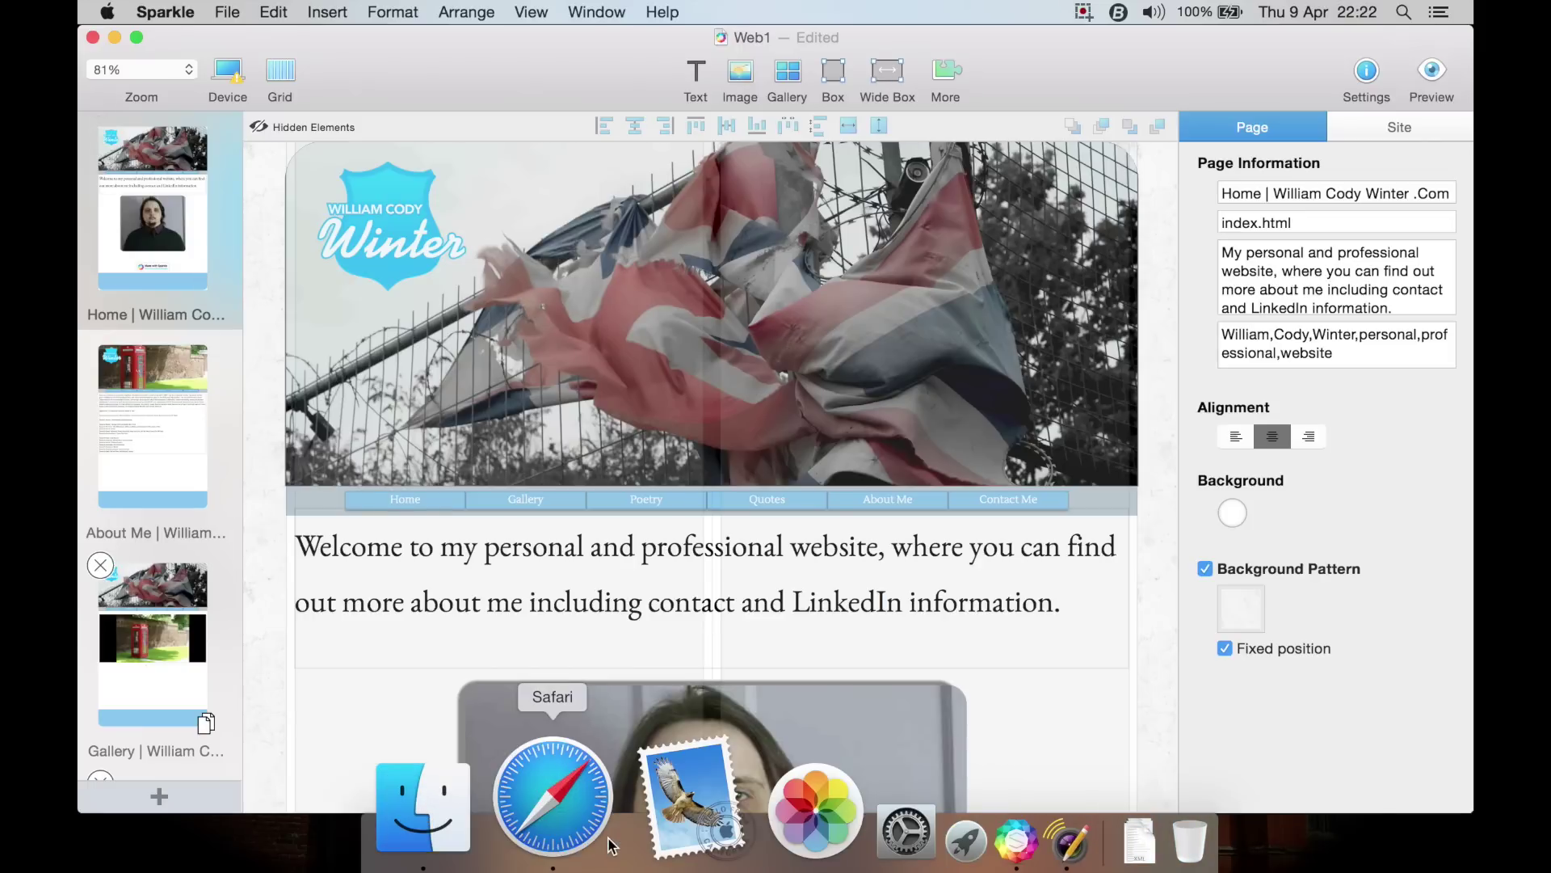
Switch to Safari and show the localhost Sparkle Preview tab of the Home page.
{"action": "left_click", "coordinate": [553, 812]}
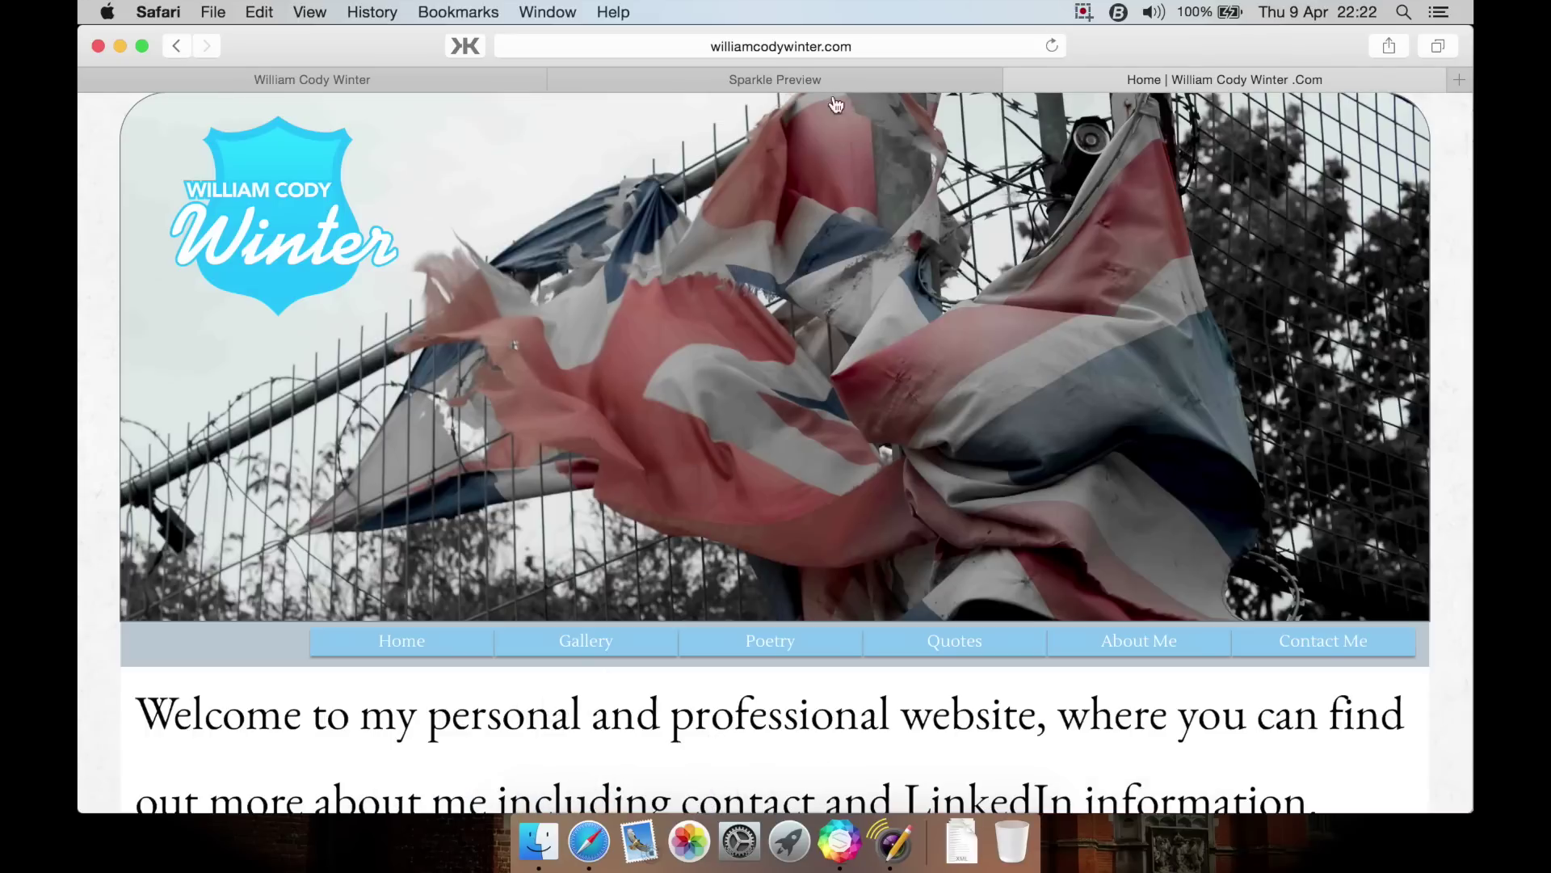
{"action": "left_click", "coordinate": [814, 80]}
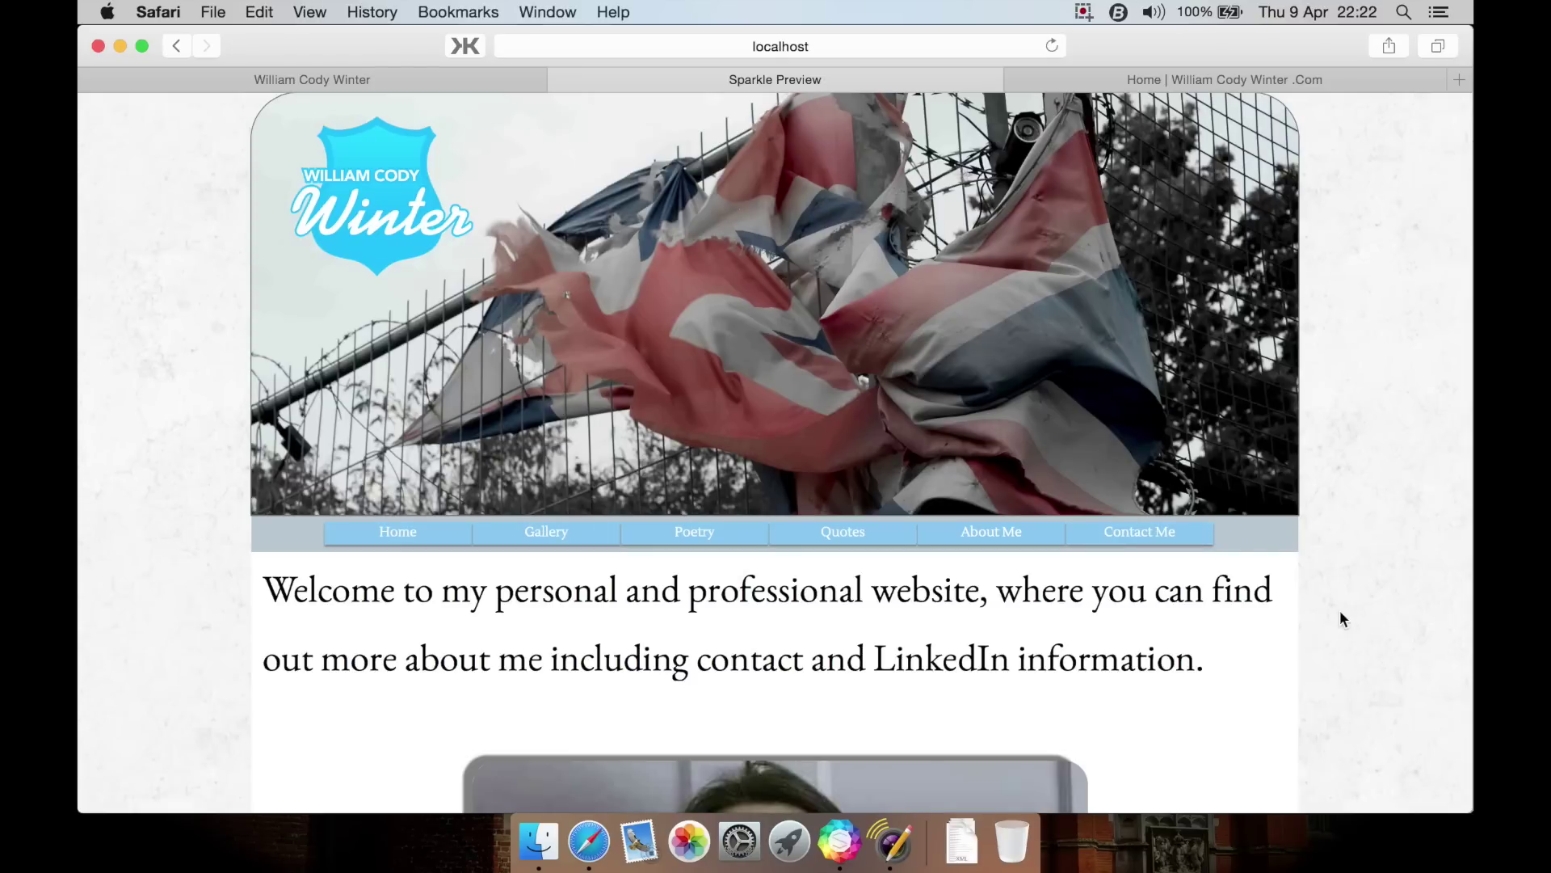
On the hosted williamcodywinter.com tab, visit Gallery, Quotes, About Me, Contact Me, then Home.
{"action": "left_click", "coordinate": [1205, 74]}
{"action": "scroll", "coordinate": [779, 396], "scroll_direction": "down", "scroll_amount": 2}
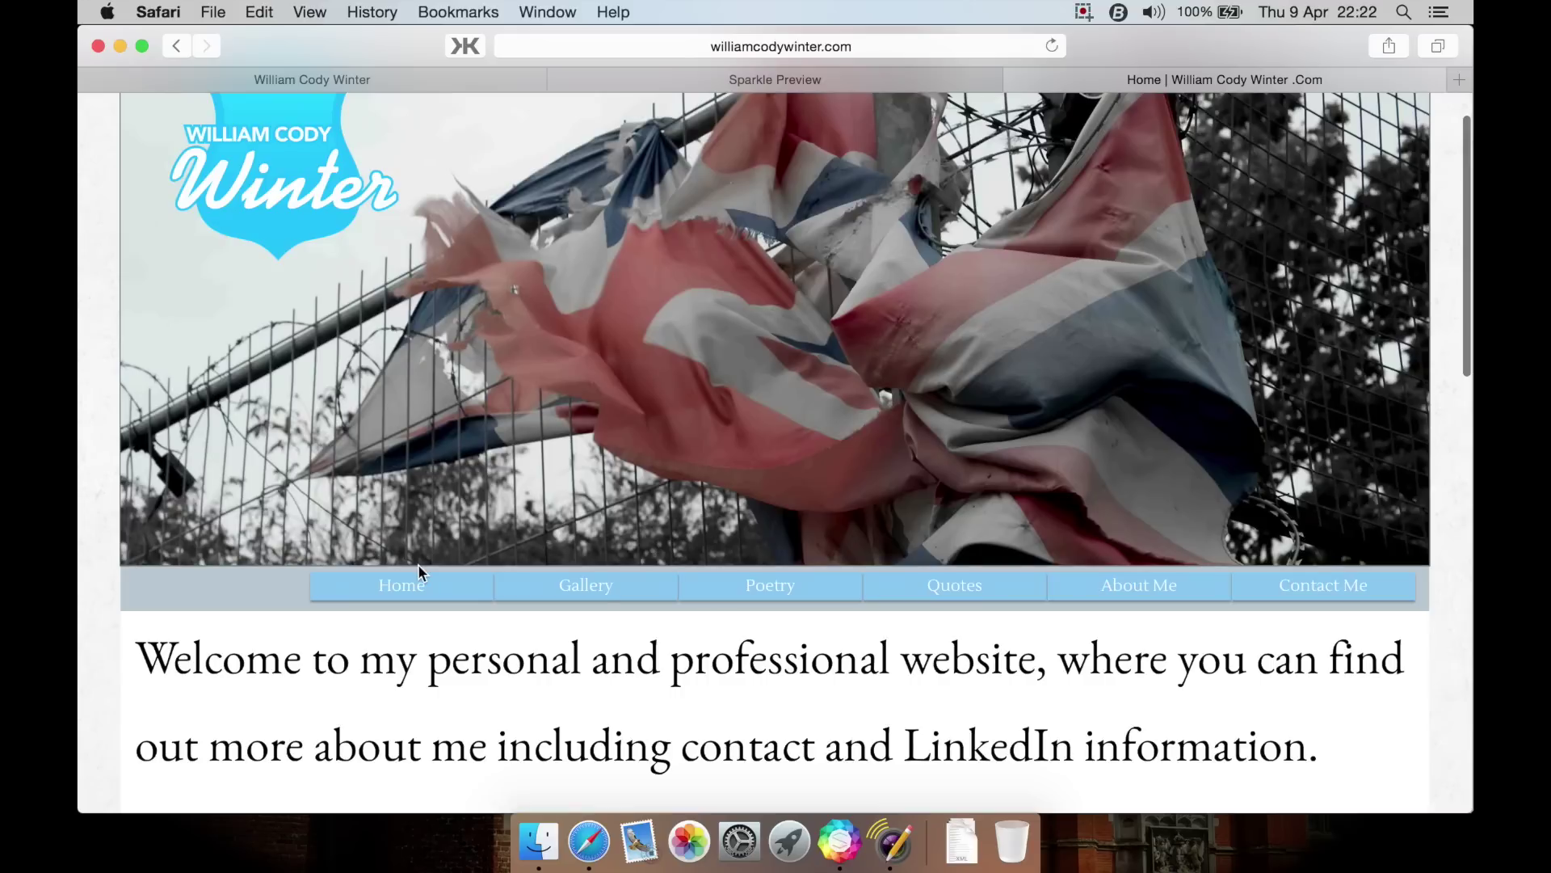
{"action": "scroll", "coordinate": [420, 569], "scroll_direction": "up", "scroll_amount": 2}
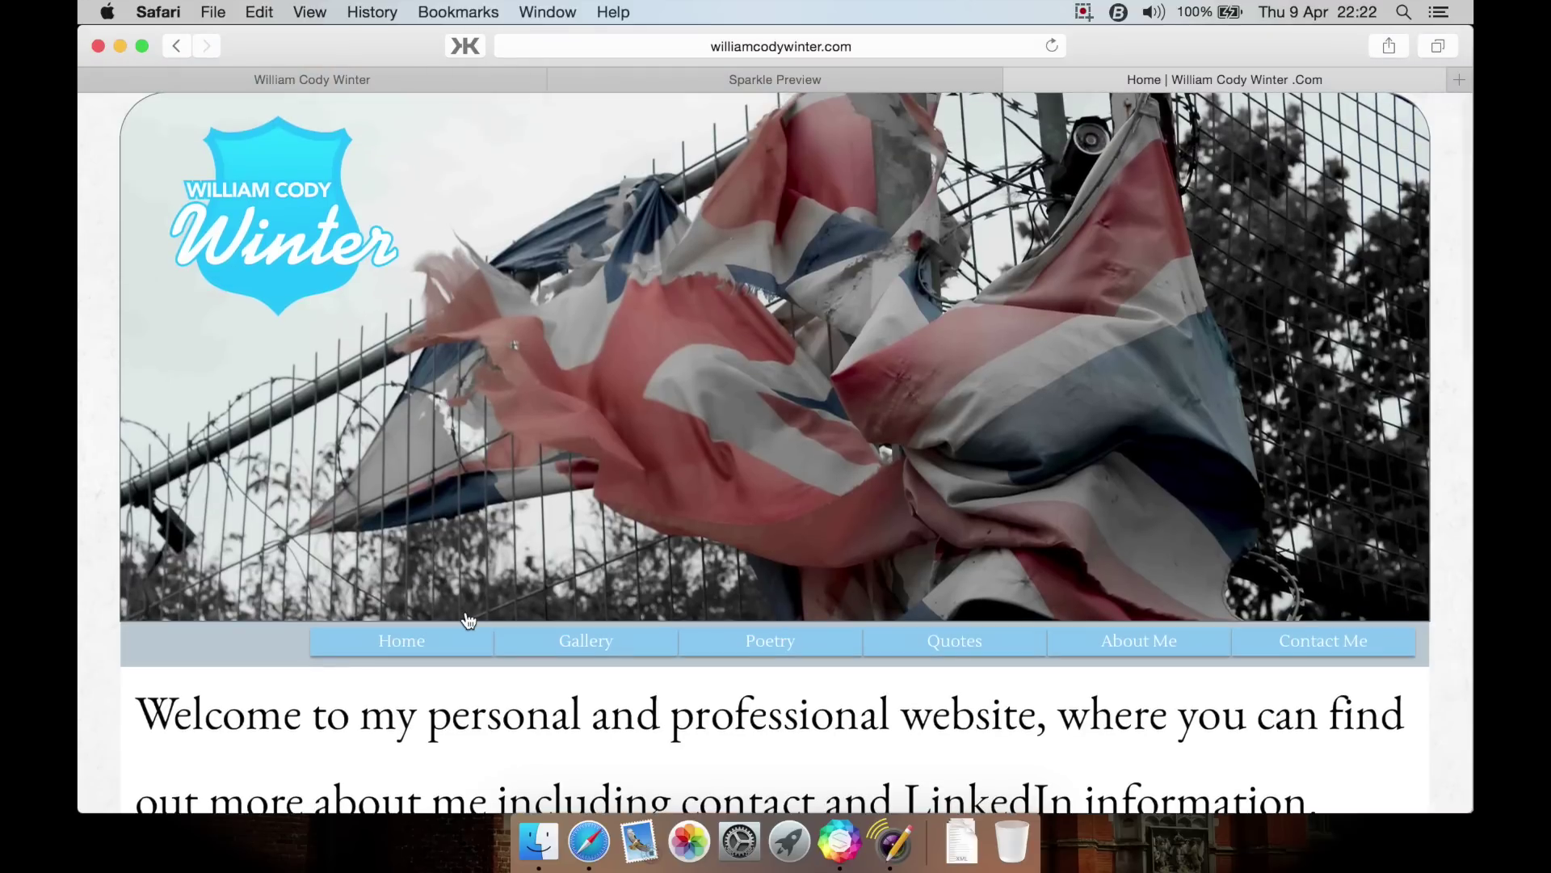
{"action": "left_click", "coordinate": [581, 642]}
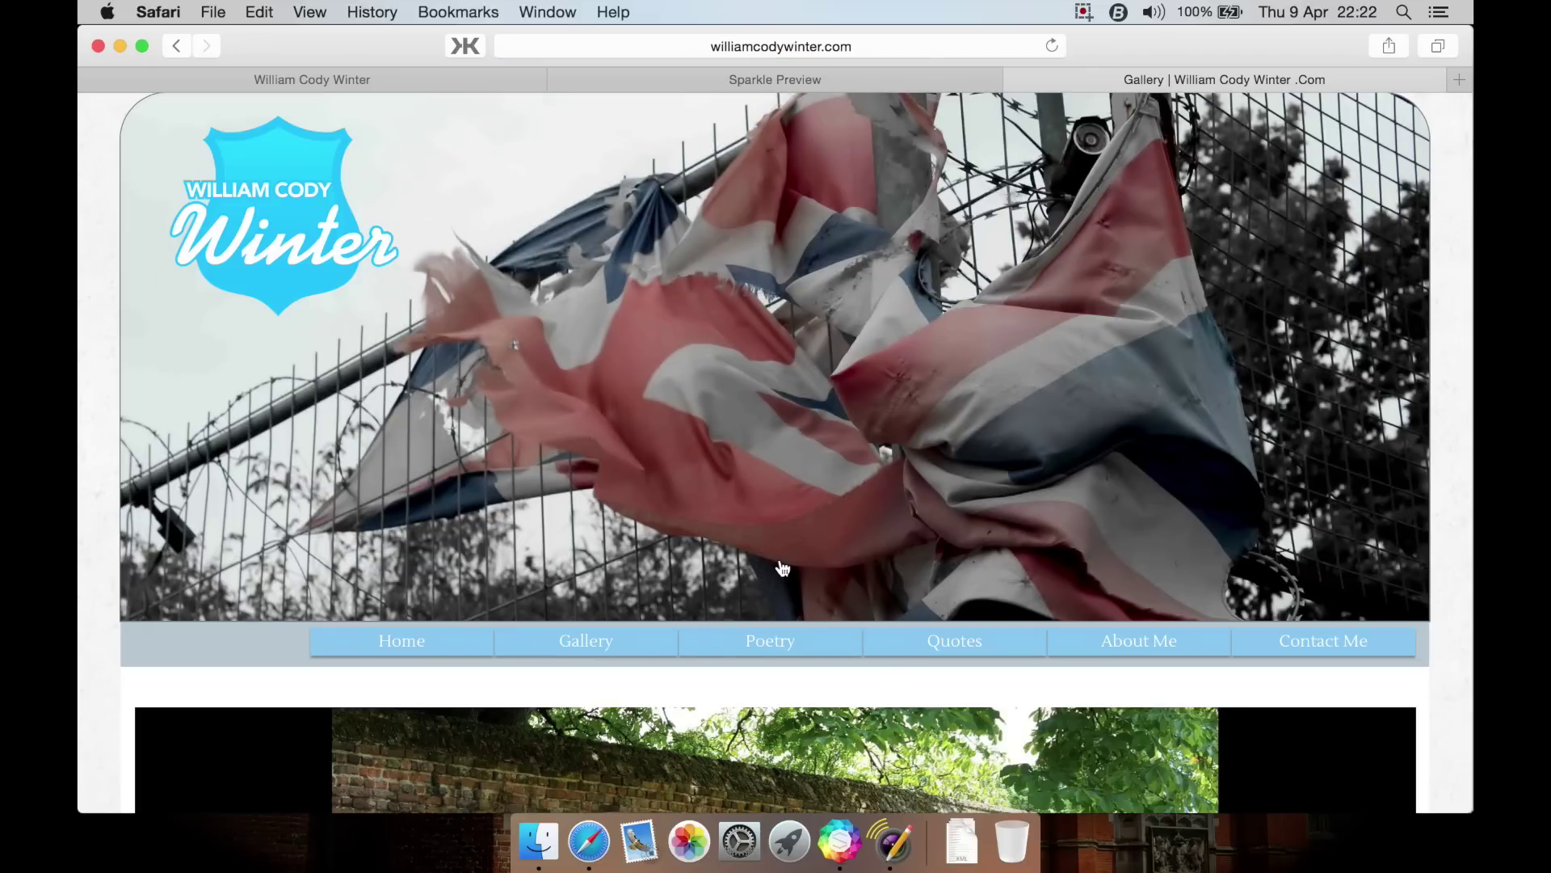
{"action": "left_click", "coordinate": [939, 653]}
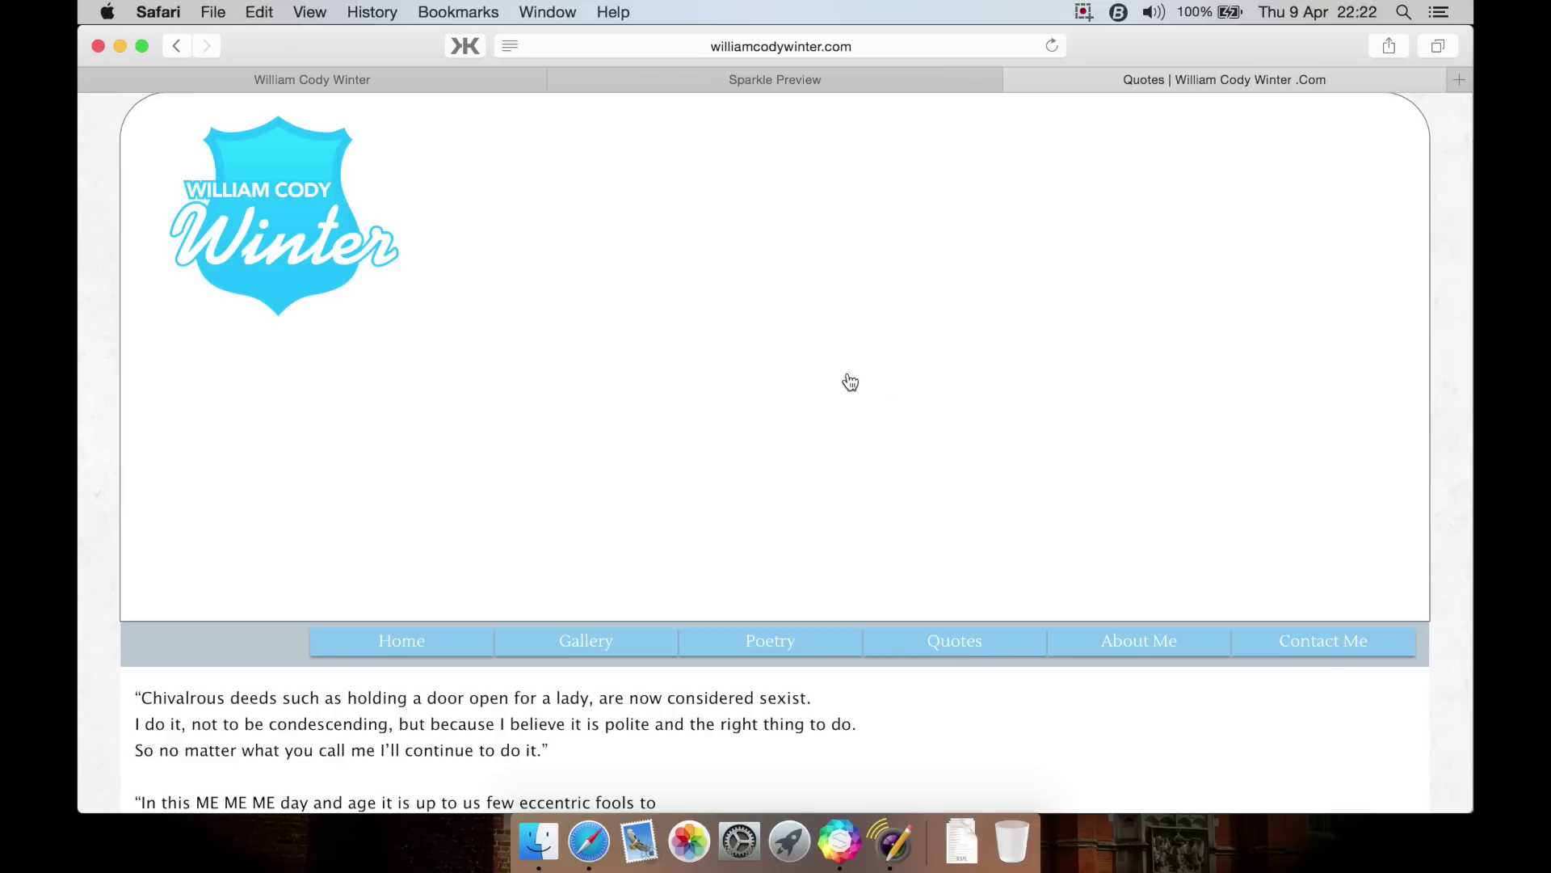
{"action": "left_click", "coordinate": [1082, 632]}
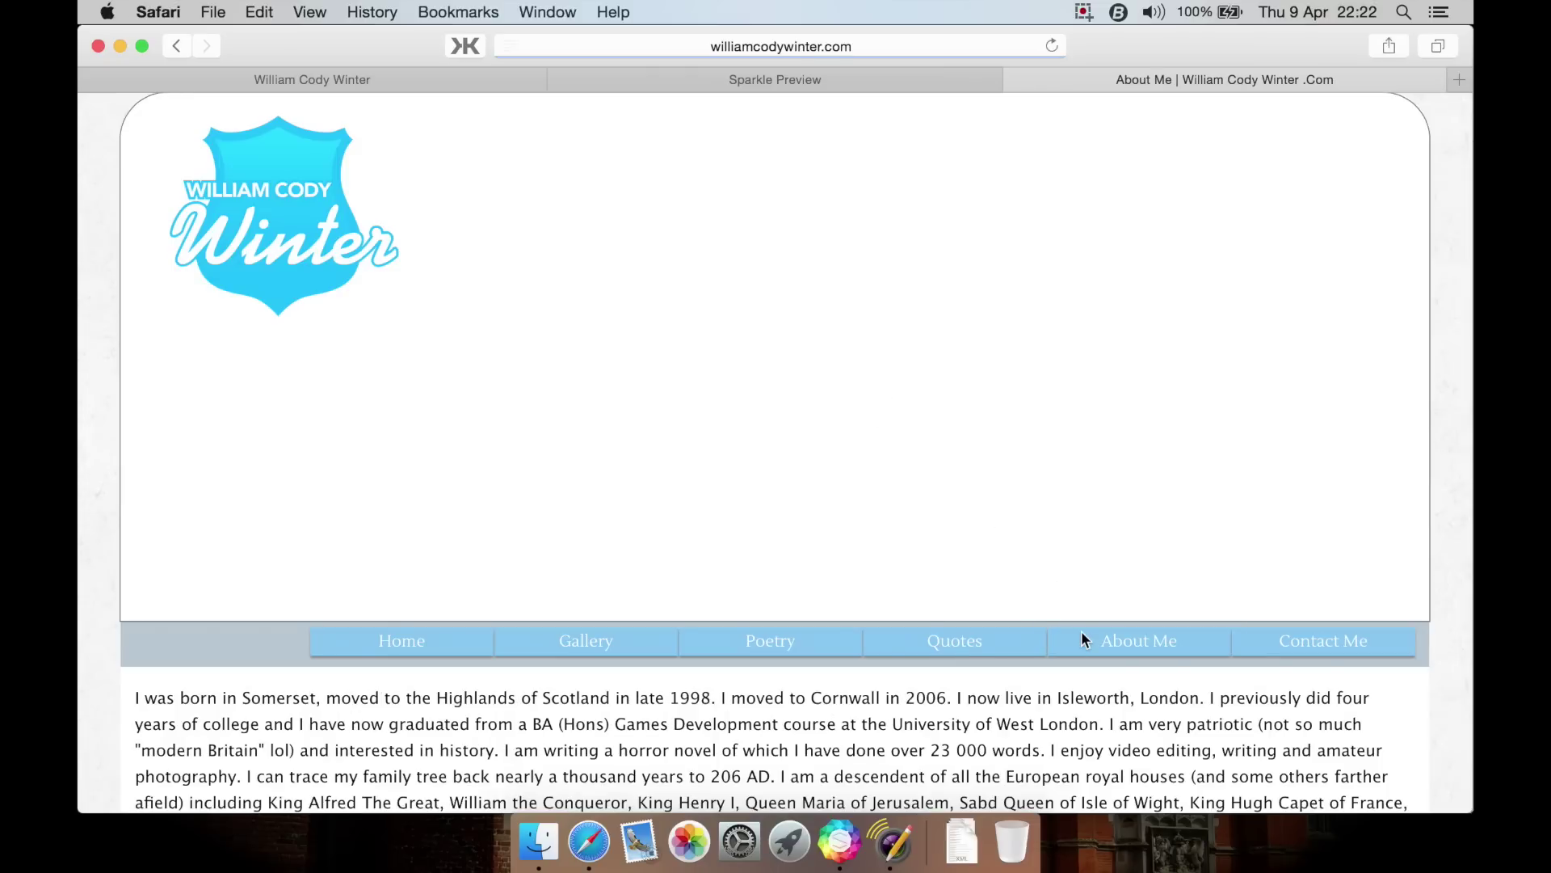
{"action": "left_click", "coordinate": [1310, 647]}
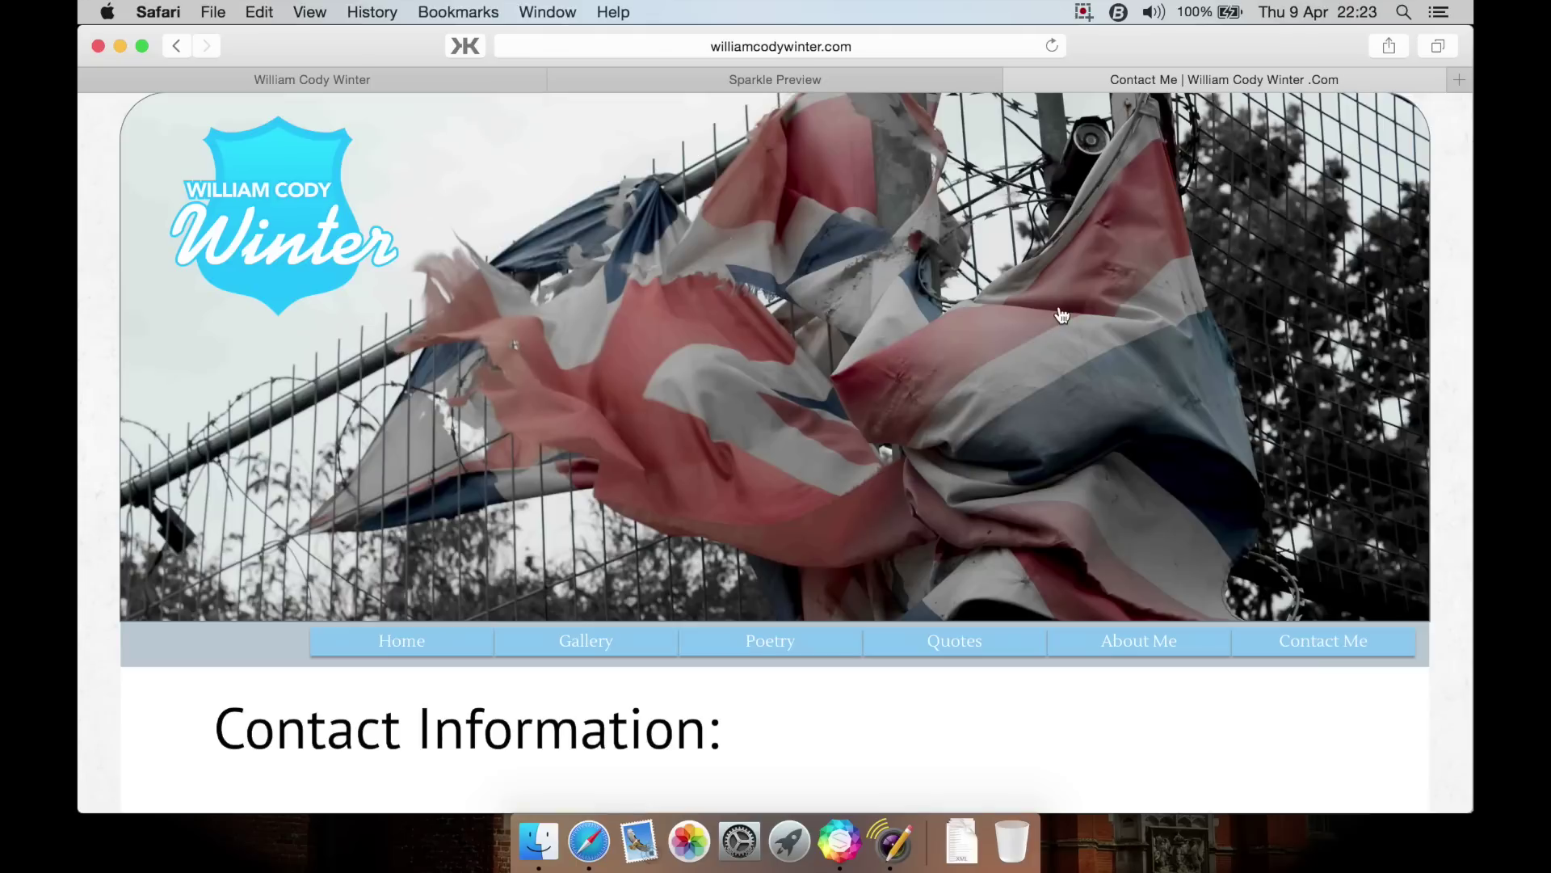
{"action": "left_click", "coordinate": [430, 631]}
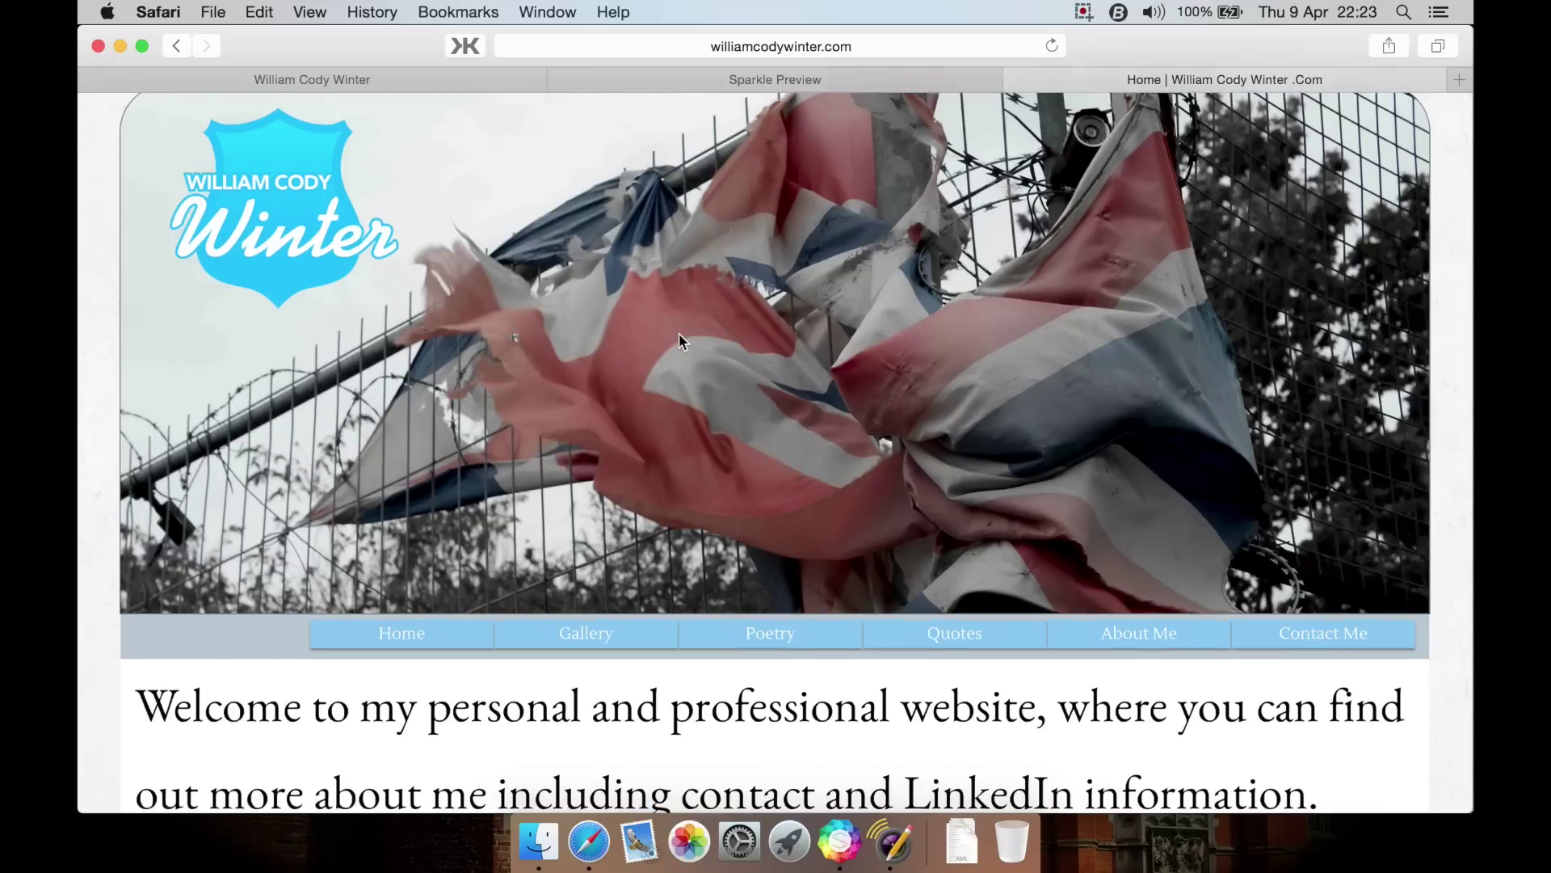
{"action": "scroll", "coordinate": [681, 340], "scroll_direction": "down", "scroll_amount": 15}
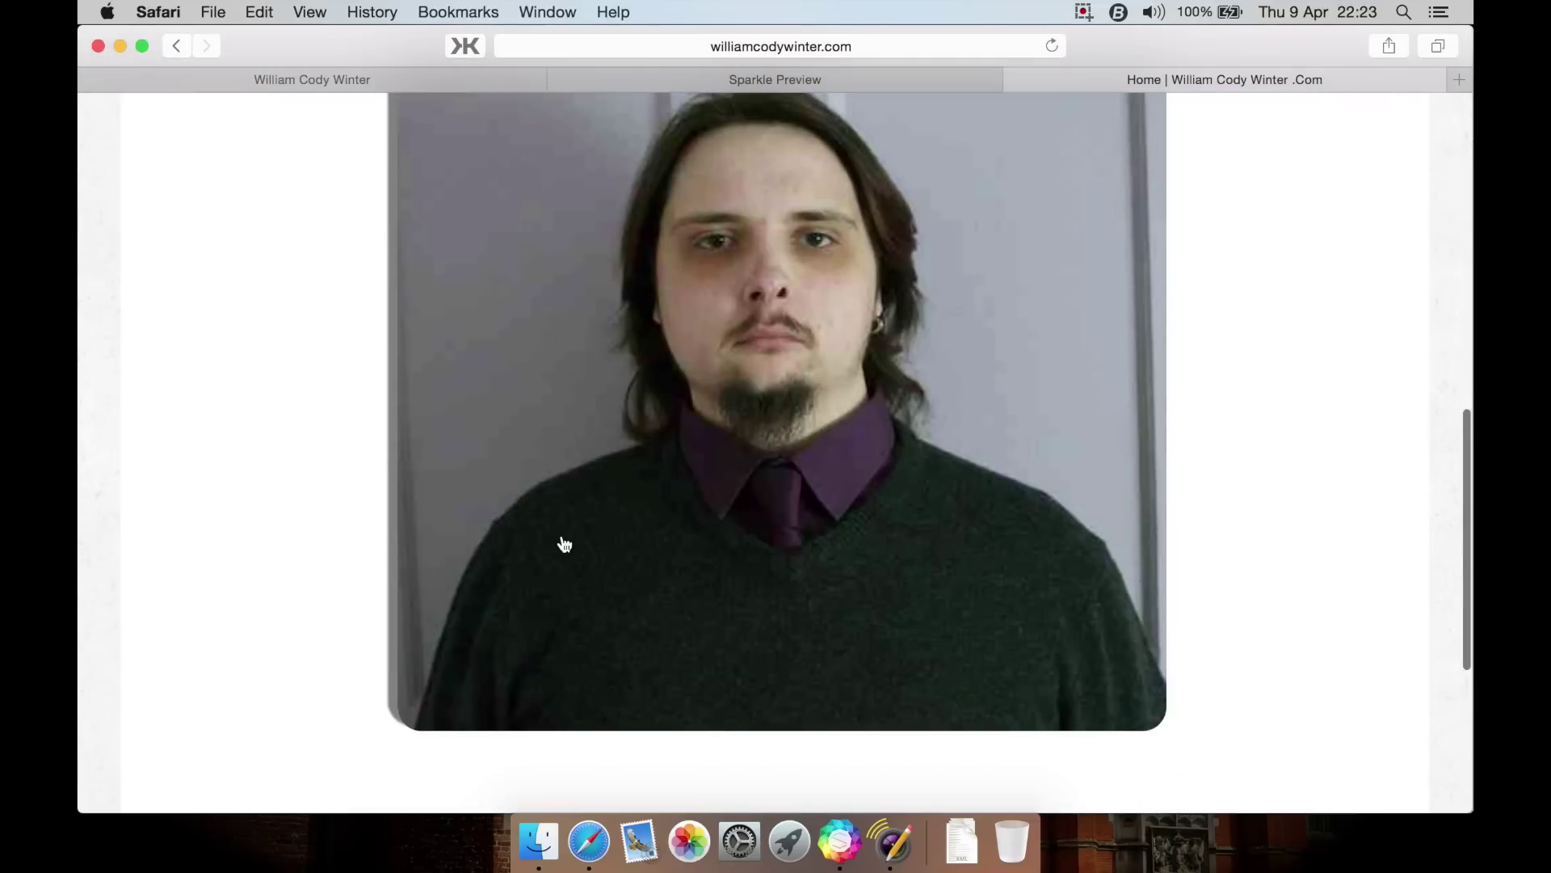
{"action": "scroll", "coordinate": [562, 544], "scroll_direction": "down", "scroll_amount": 5}
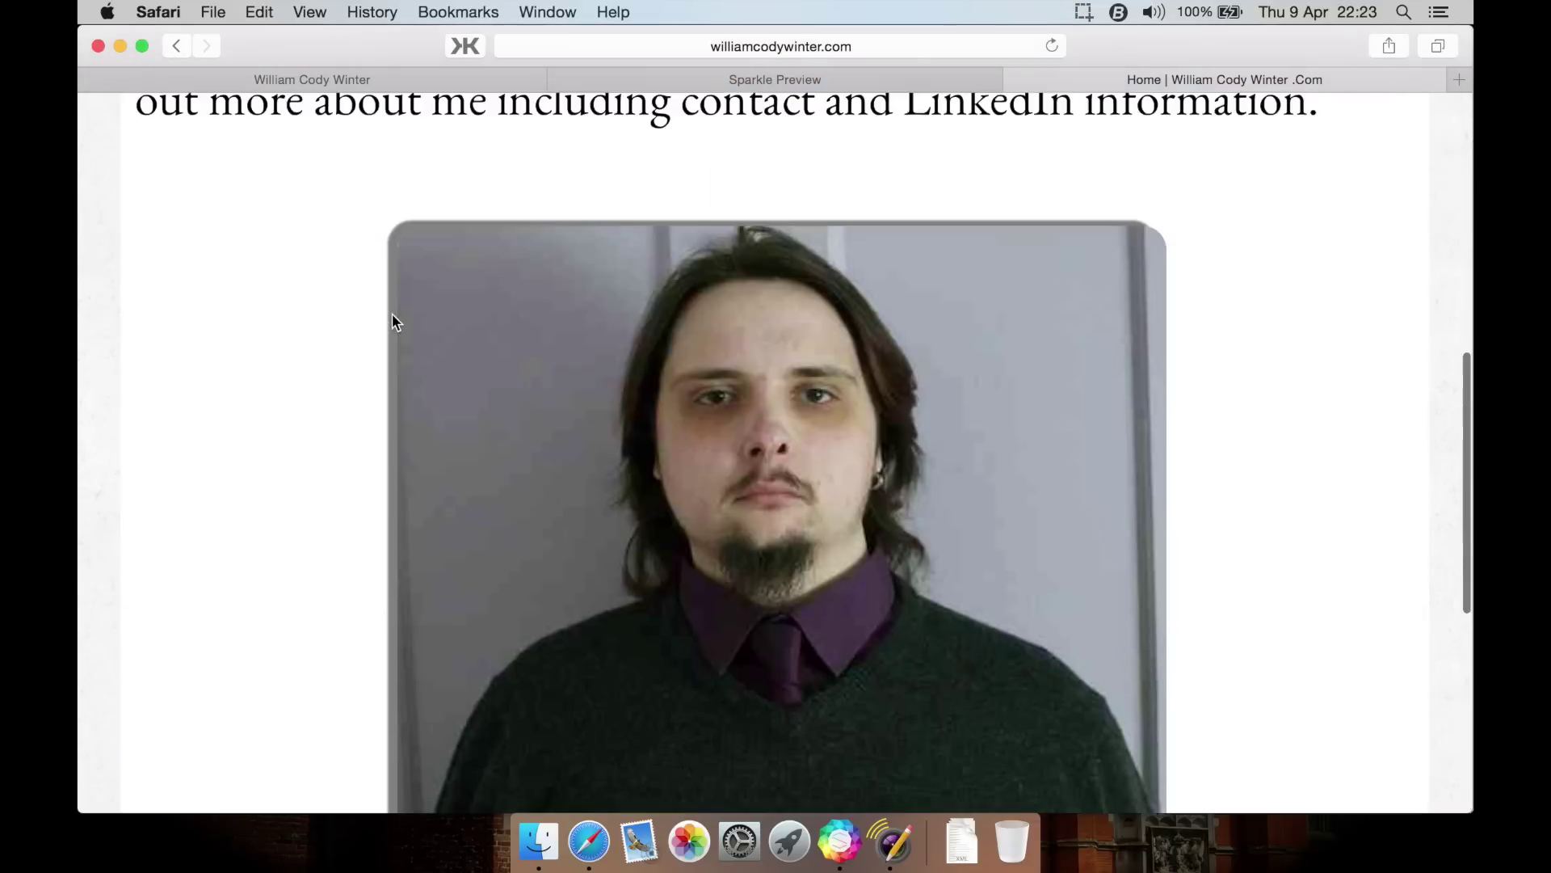
{"action": "scroll", "coordinate": [393, 322], "scroll_direction": "up", "scroll_amount": 10}
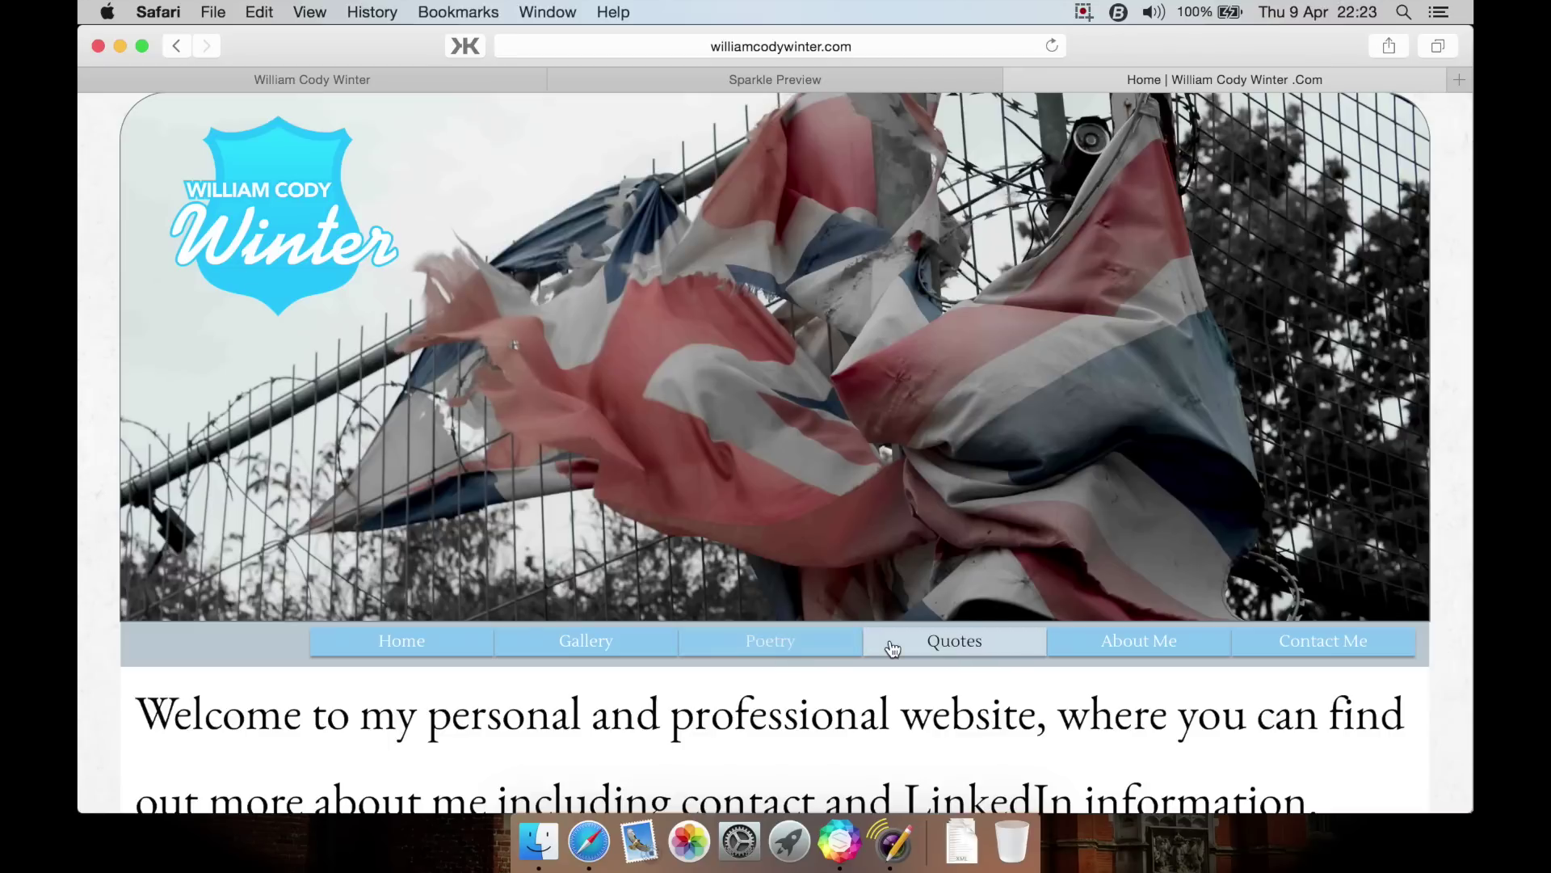
Read through the hosted Quotes page, then switch back to the Web1 project in Sparkle.
{"action": "left_click", "coordinate": [944, 651]}
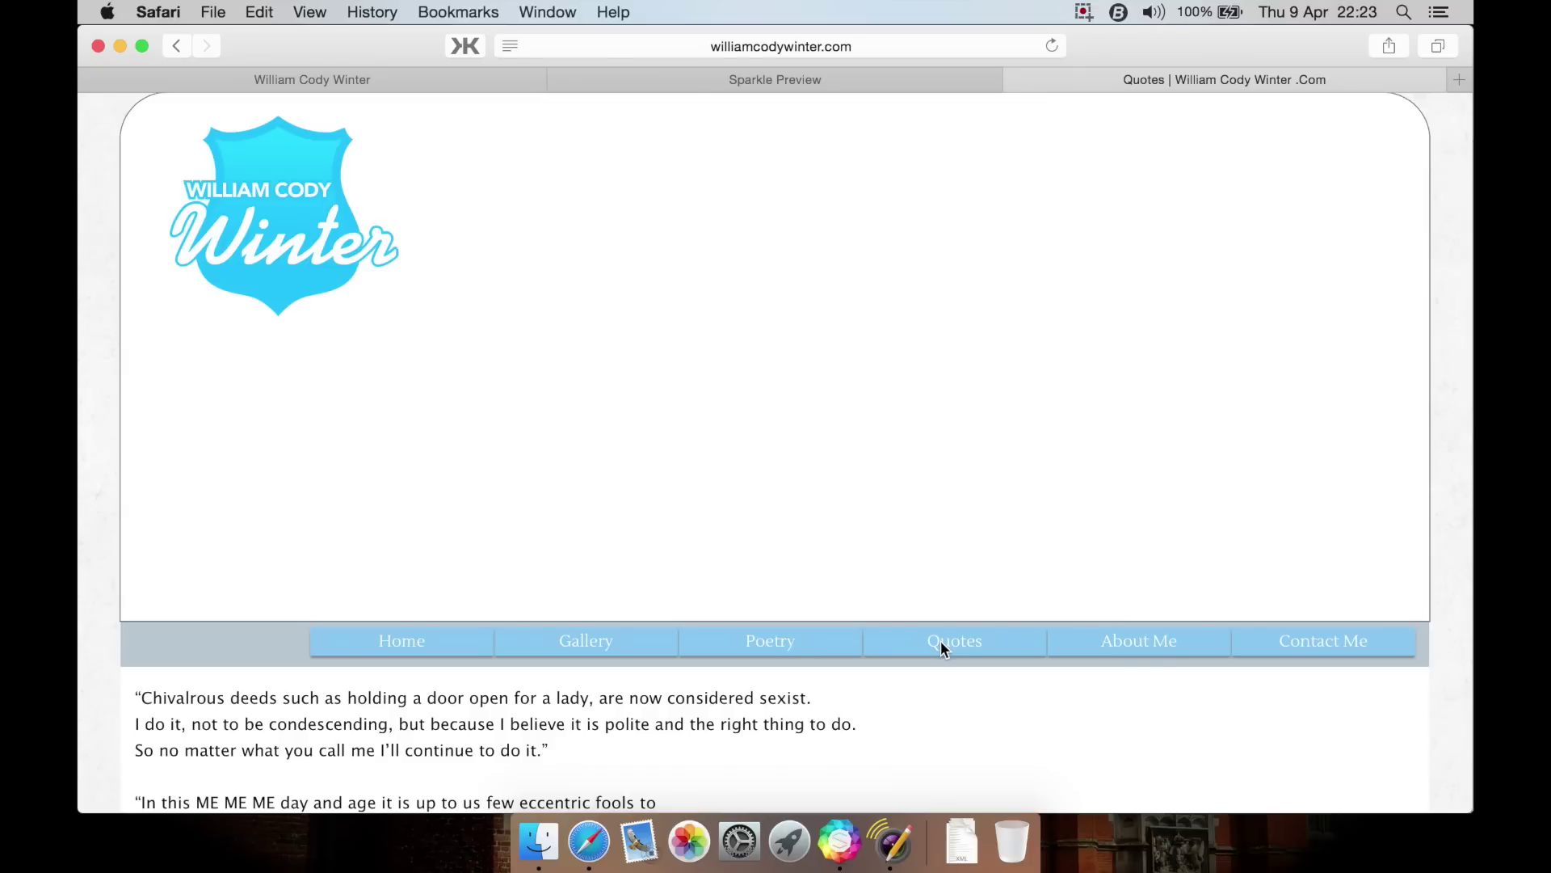
{"action": "scroll", "coordinate": [539, 744], "scroll_direction": "down", "scroll_amount": 3}
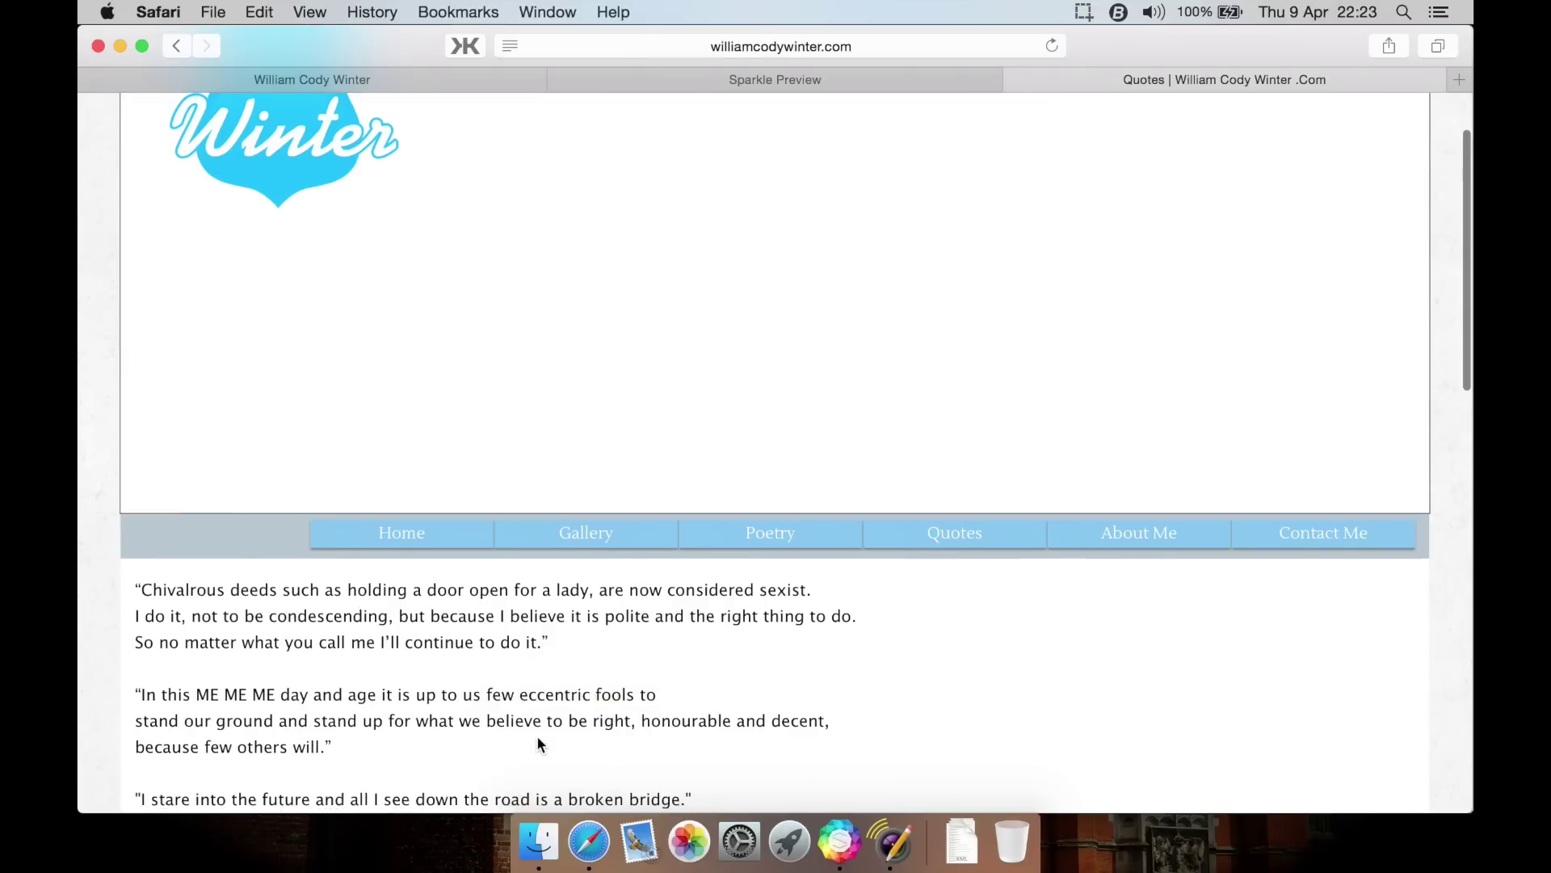
{"action": "scroll", "coordinate": [540, 744], "scroll_direction": "down", "scroll_amount": 2}
{"action": "scroll", "coordinate": [540, 744], "scroll_direction": "up", "scroll_amount": 2}
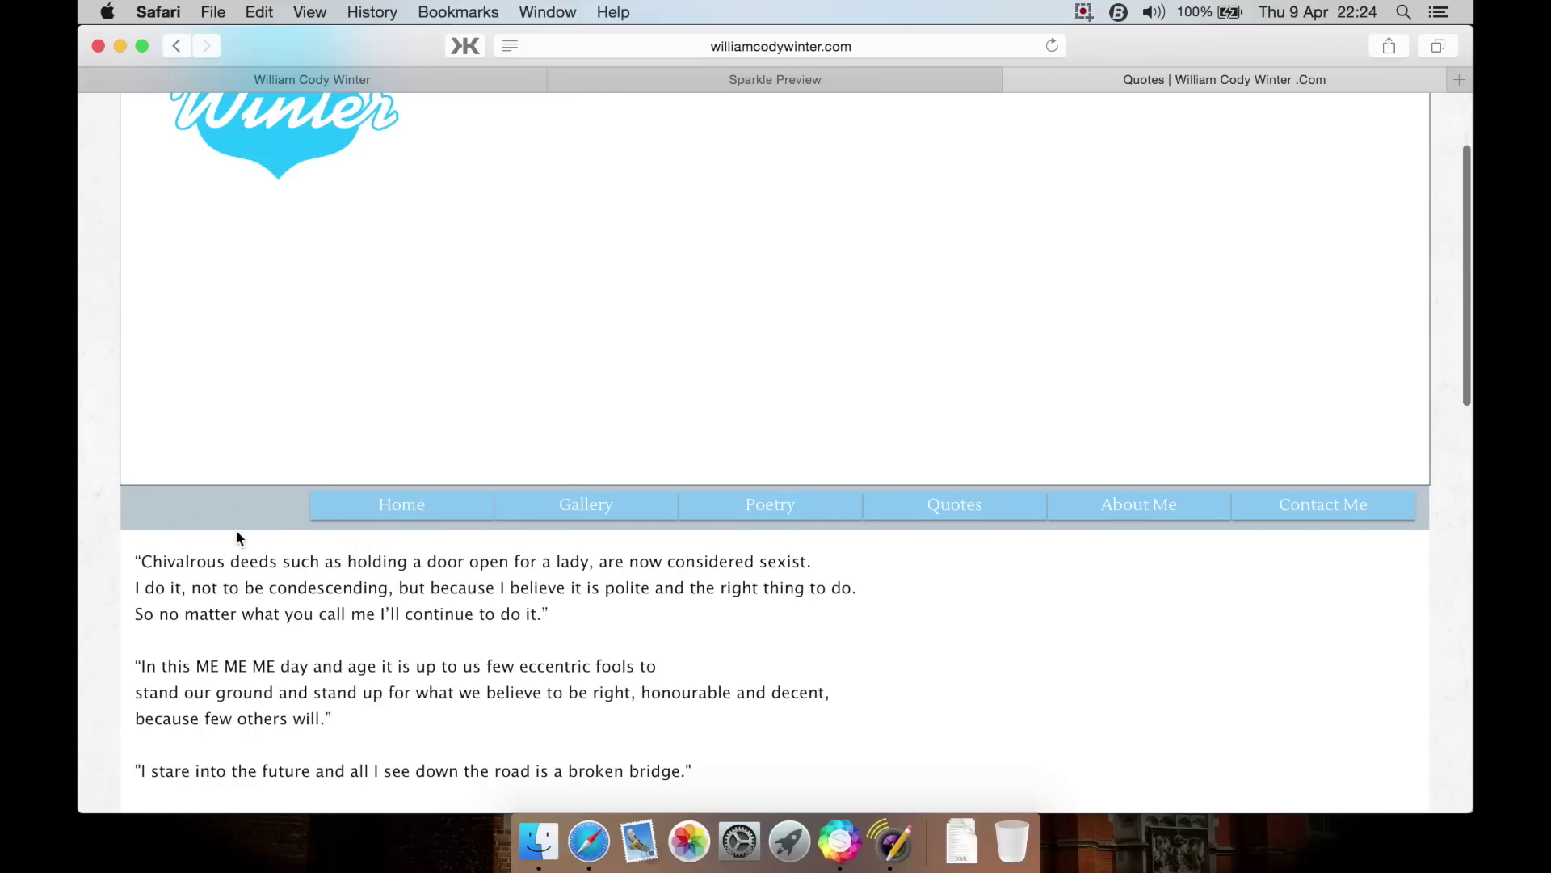
{"action": "scroll", "coordinate": [687, 598], "scroll_direction": "up", "scroll_amount": 1}
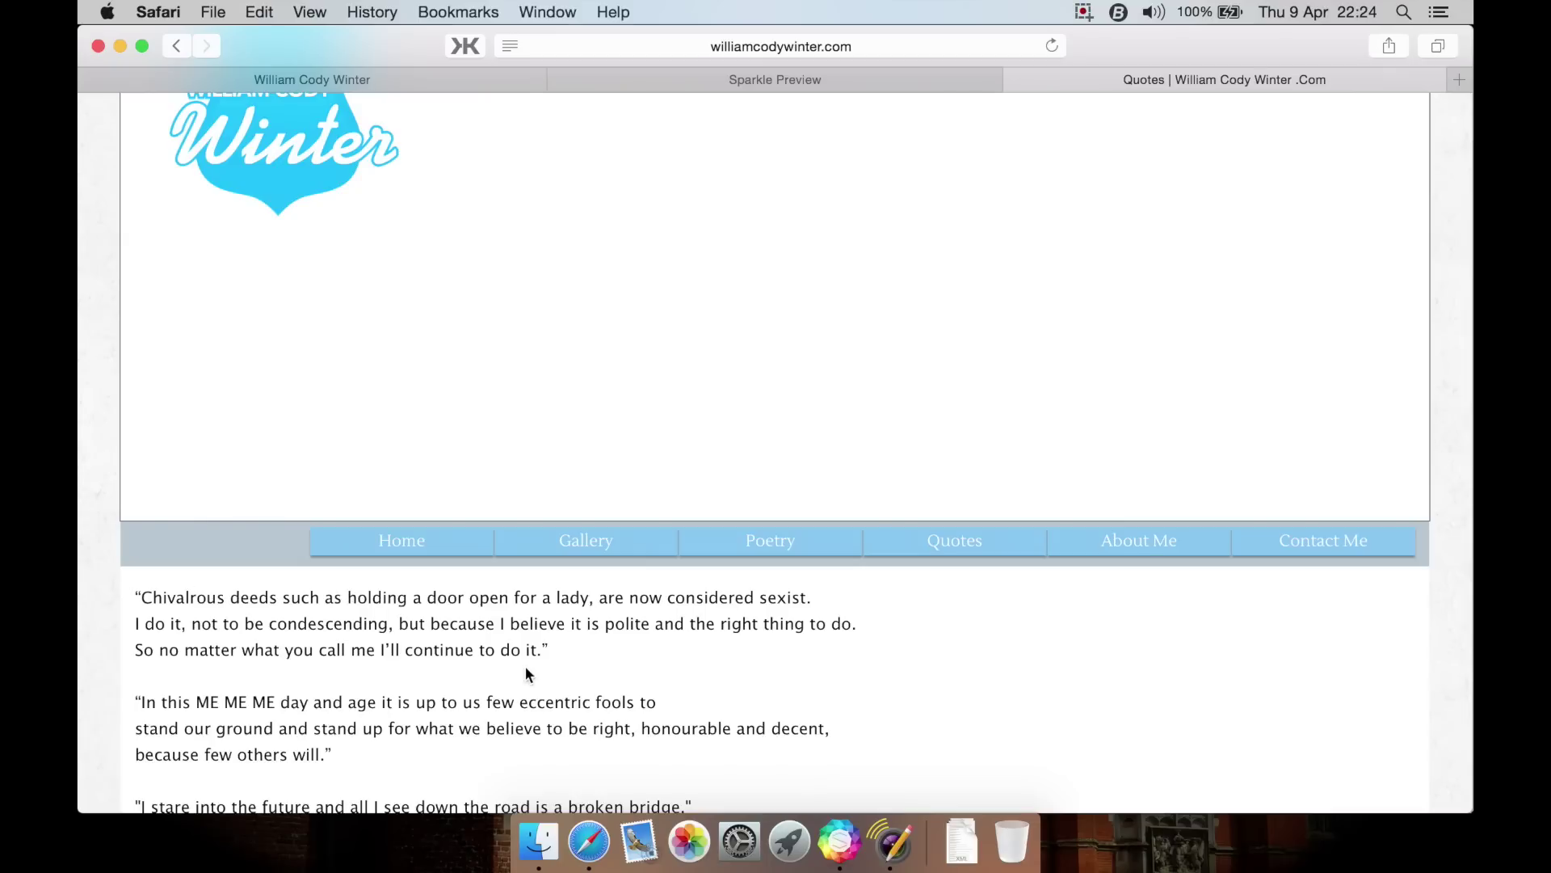
{"action": "scroll", "coordinate": [525, 666], "scroll_direction": "down", "scroll_amount": 3}
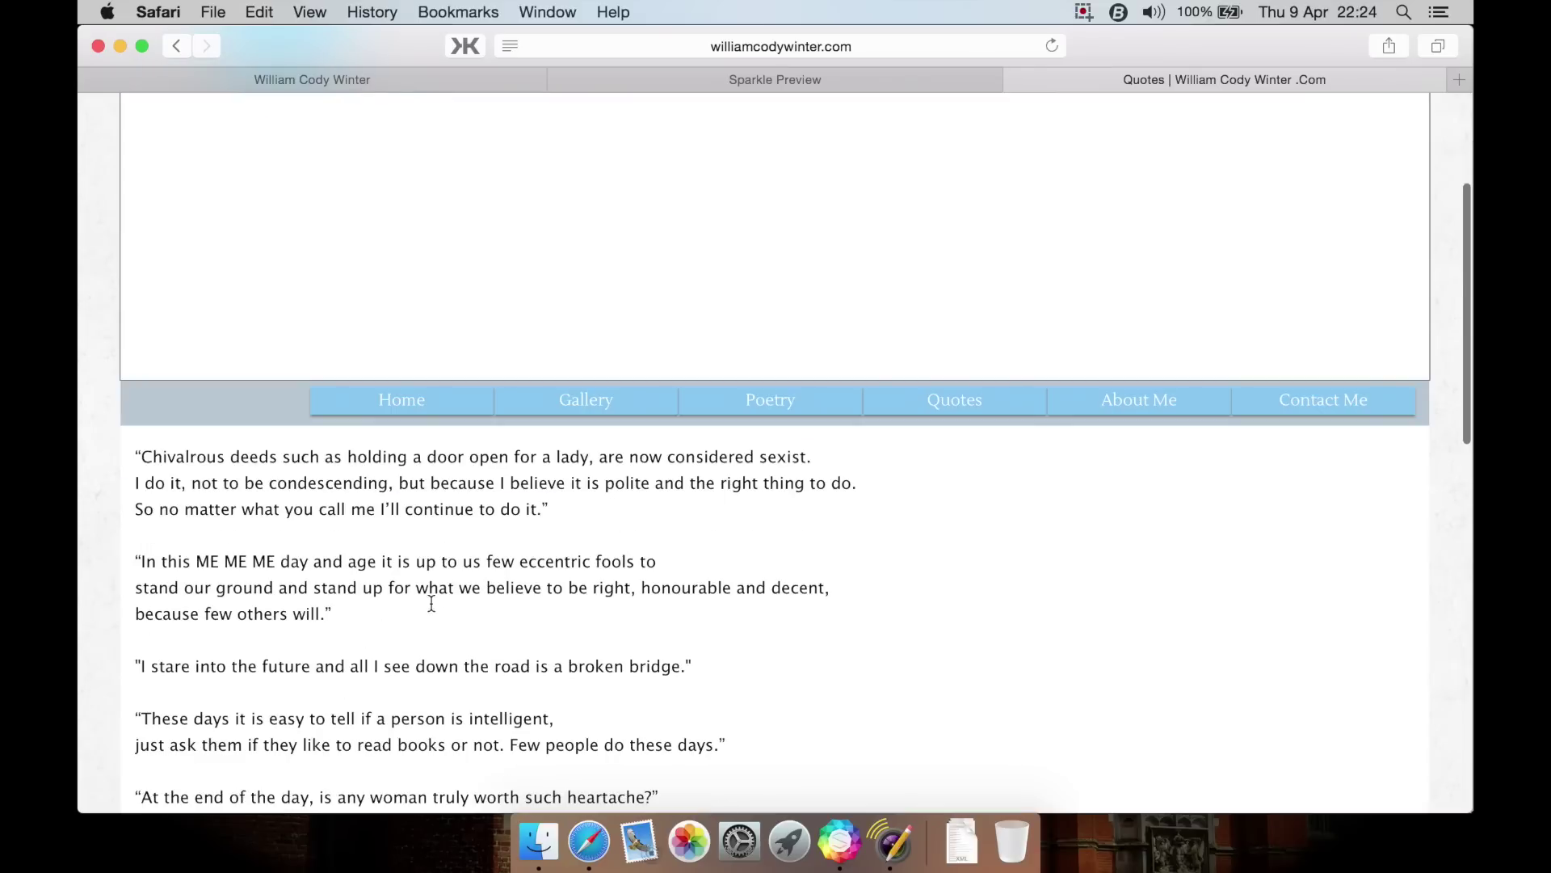
{"action": "scroll", "coordinate": [352, 575], "scroll_direction": "down", "scroll_amount": 3}
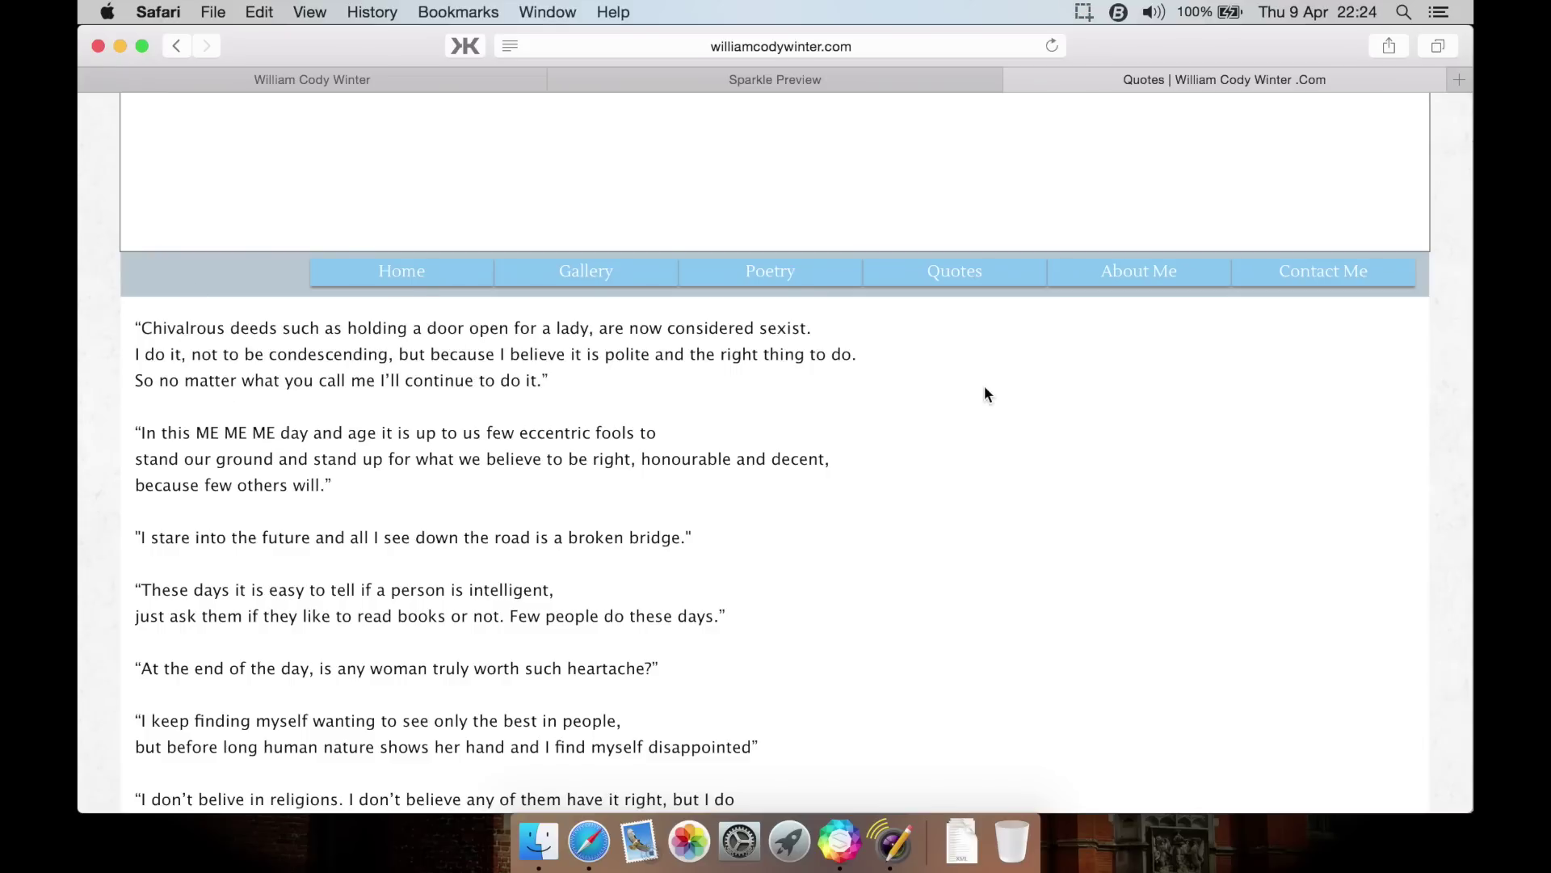
{"action": "scroll", "coordinate": [993, 391], "scroll_direction": "up", "scroll_amount": 5}
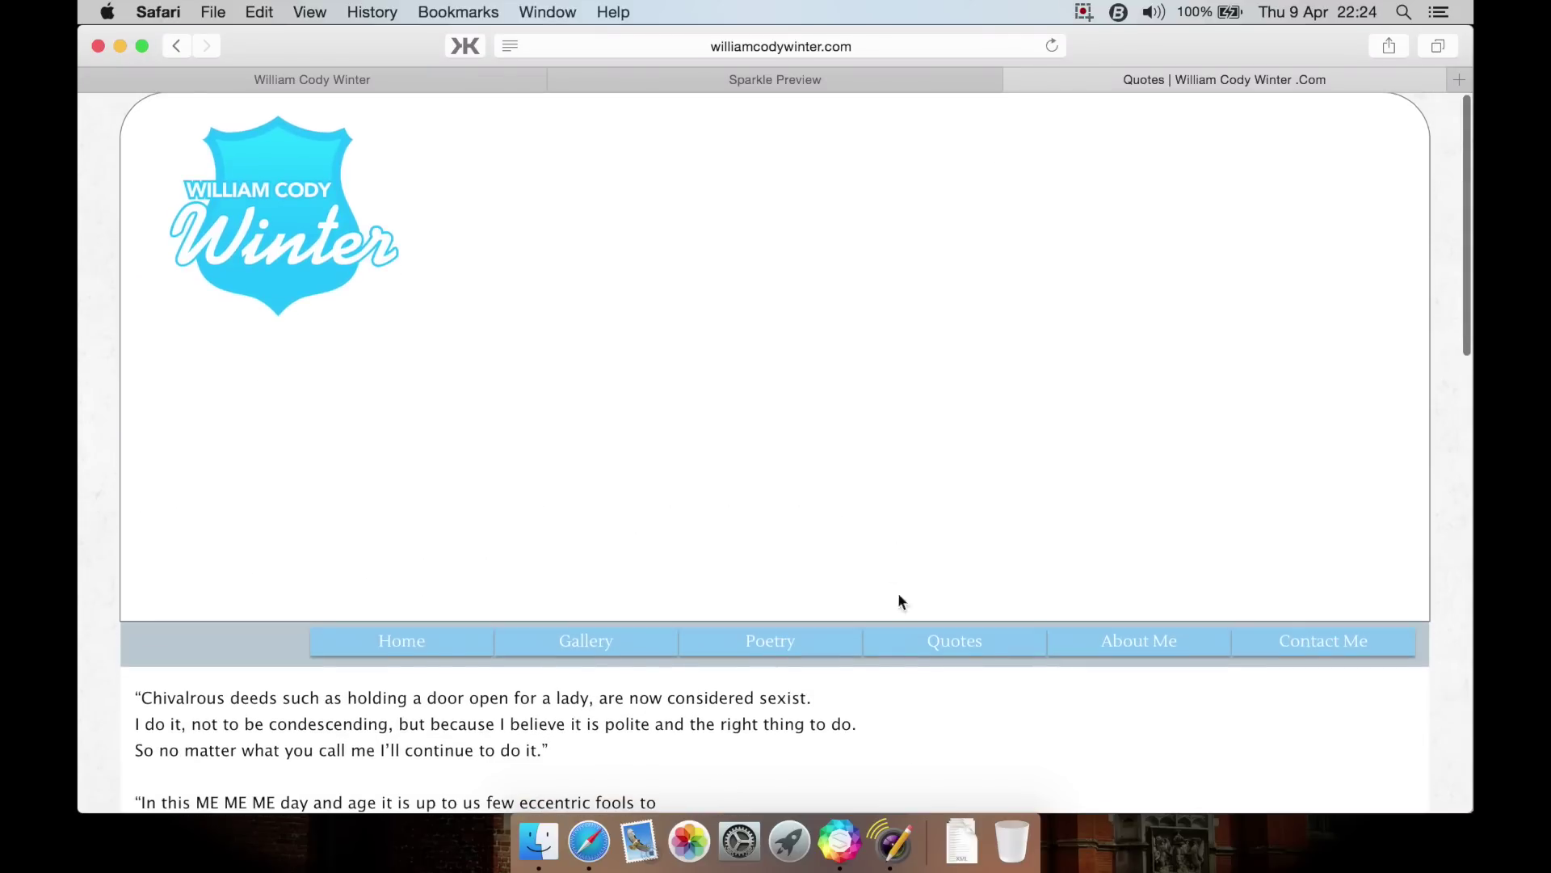
{"action": "left_click", "coordinate": [847, 856]}
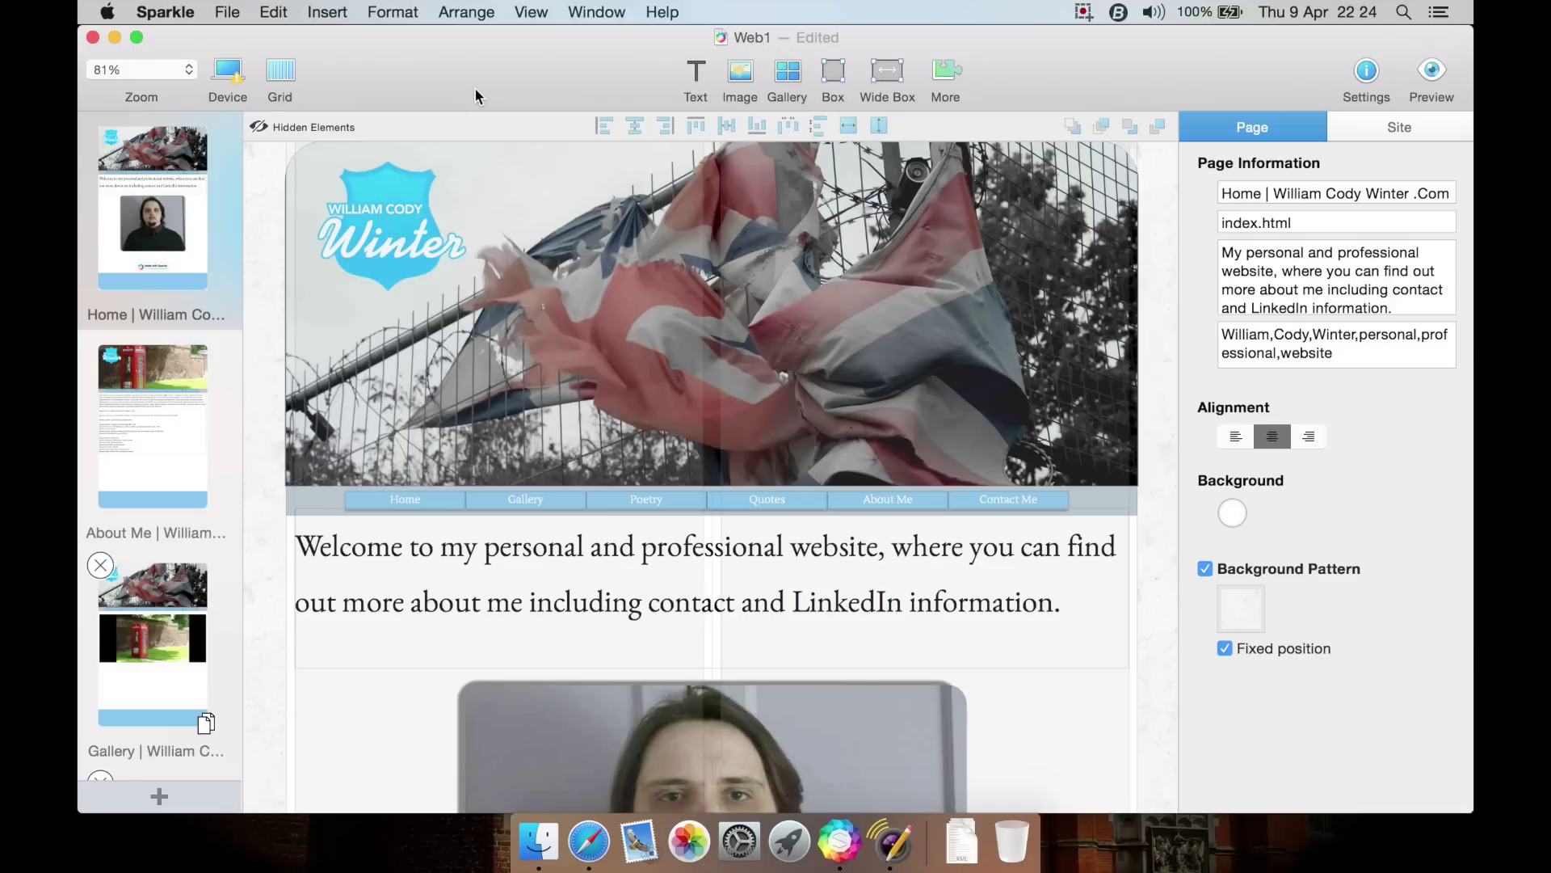
{"action": "left_click", "coordinate": [226, 10]}
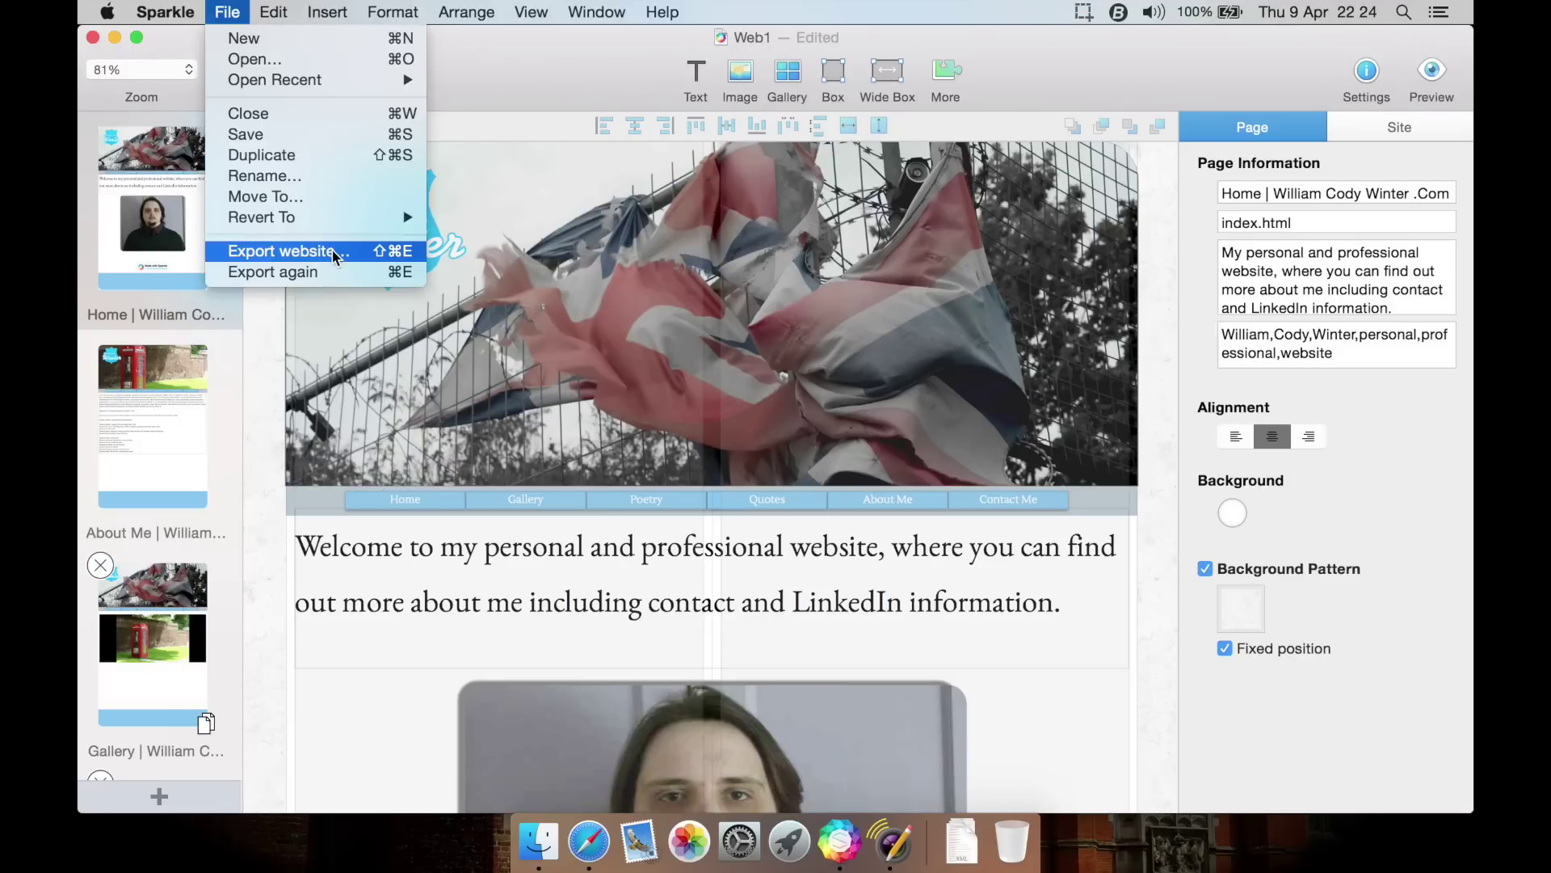
{"action": "left_click", "coordinate": [532, 101]}
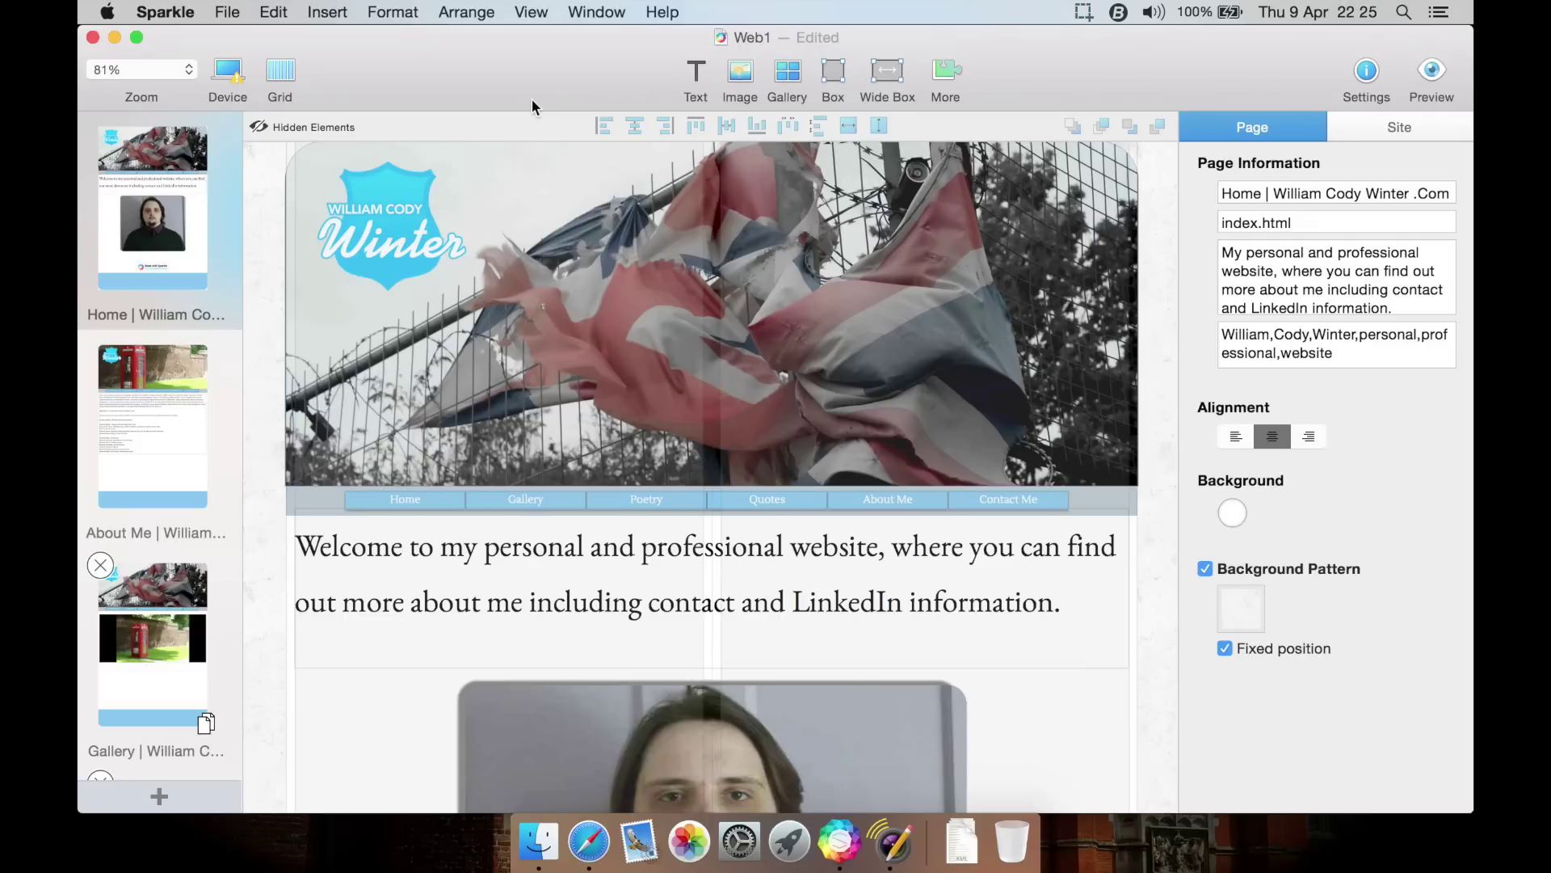
{"action": "scroll", "coordinate": [376, 603], "scroll_direction": "down", "scroll_amount": 3}
{"action": "scroll", "coordinate": [375, 602], "scroll_direction": "down", "scroll_amount": 5}
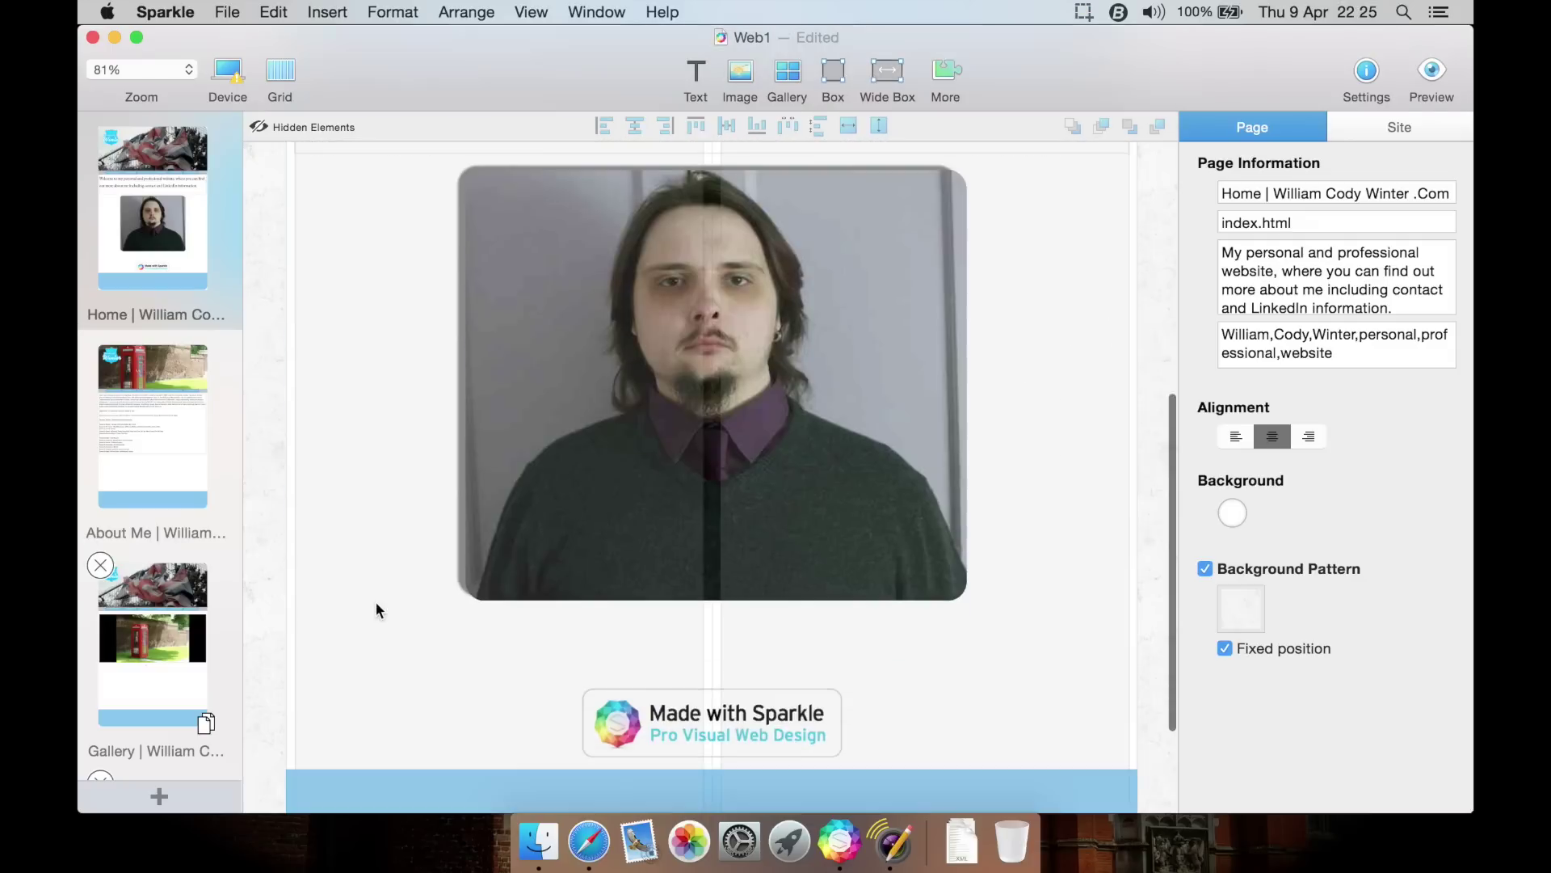
{"action": "scroll", "coordinate": [375, 603], "scroll_direction": "up", "scroll_amount": 8}
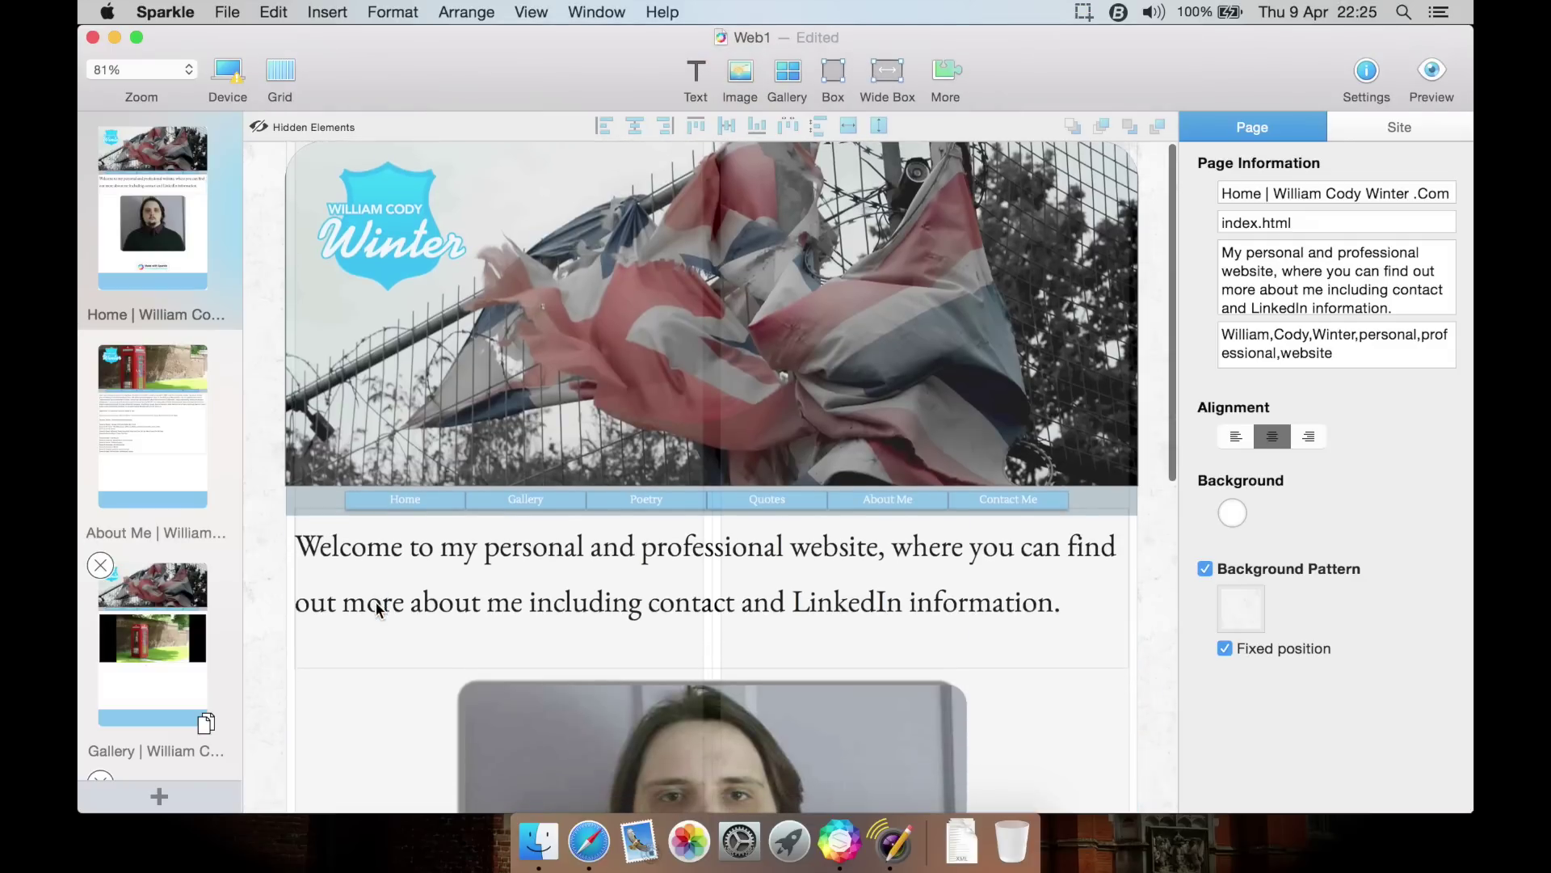